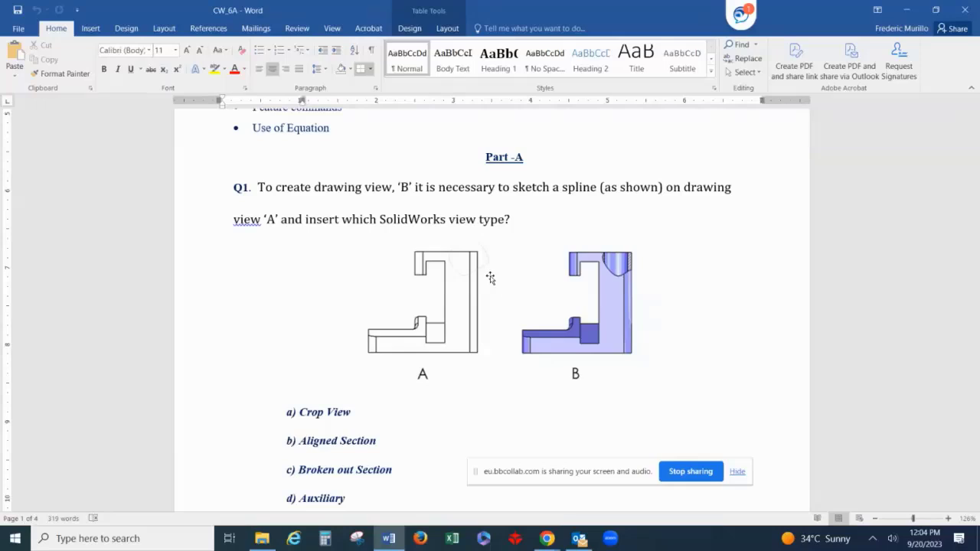
Review the Q1 view-type question with its answer options and the Q2 part specifications, dimensioned views and mass question.
click(450, 219)
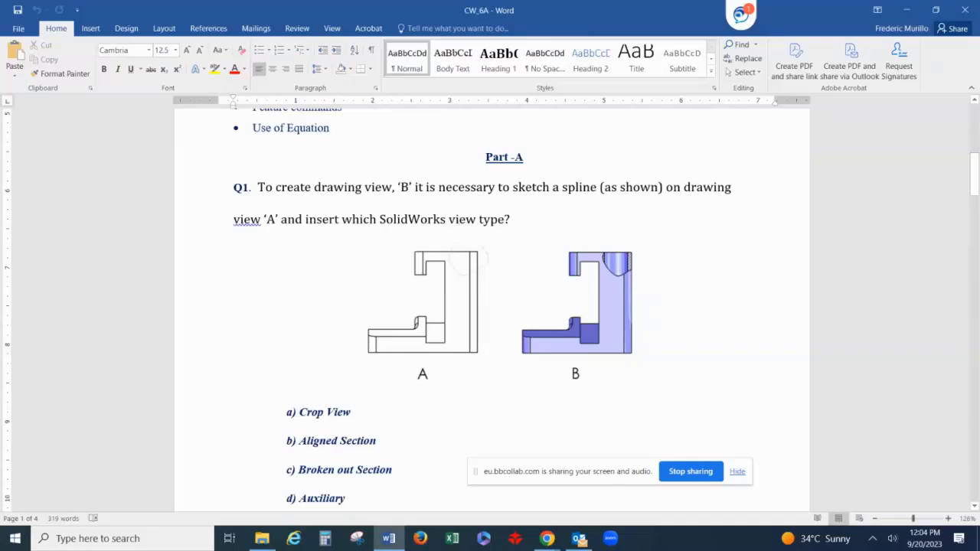
scroll(451, 218, down, 1)
mouse_move(560, 167)
mouse_down()
mouse_move(674, 168)
mouse_move(512, 168)
mouse_up()
click(374, 392)
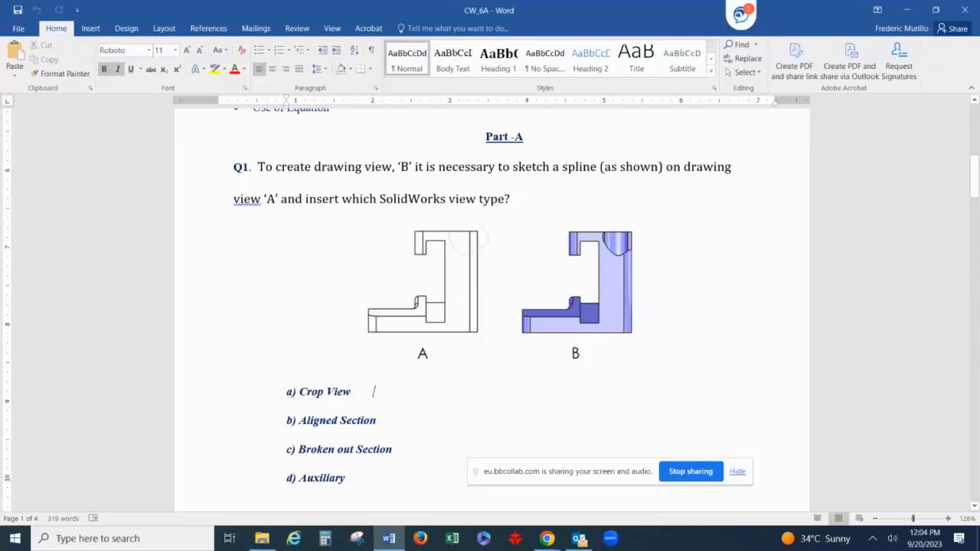
scroll(374, 391, down, 3)
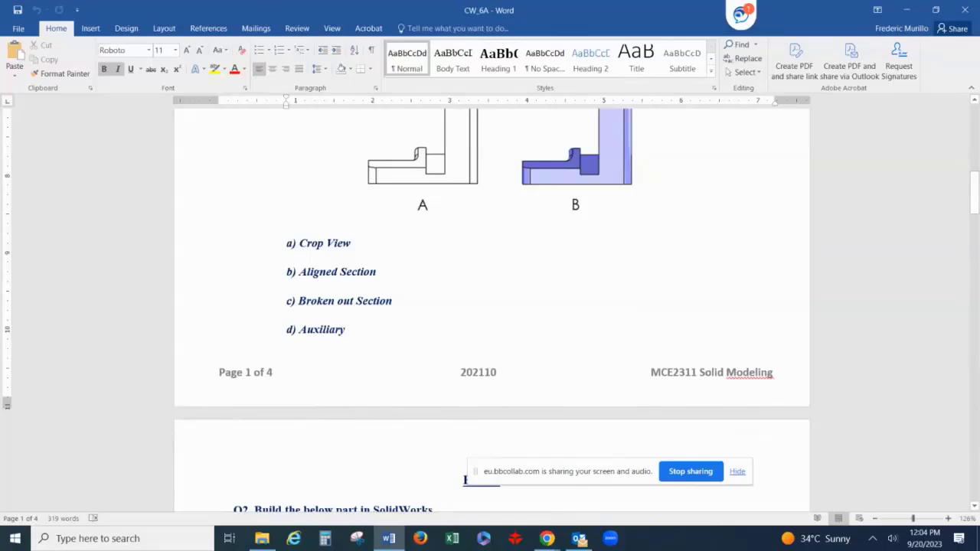
scroll(374, 242, down, 1)
scroll(492, 306, down, 5)
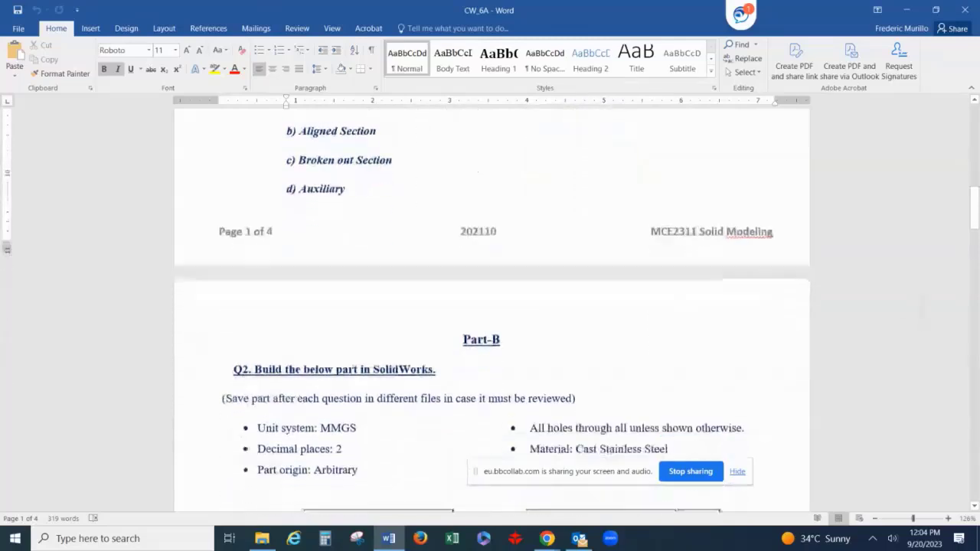
scroll(489, 321, down, 4)
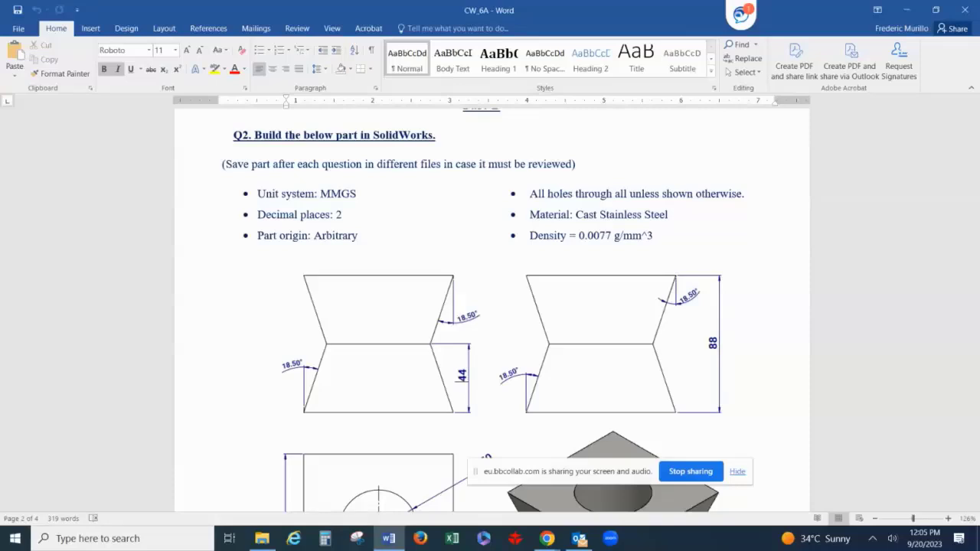
scroll(490, 306, down, 4)
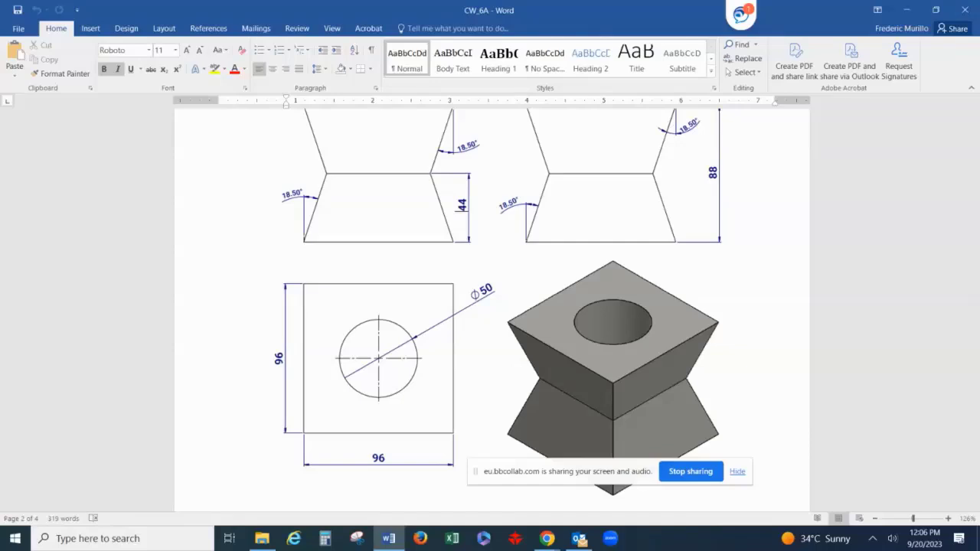
scroll(490, 306, up, 3)
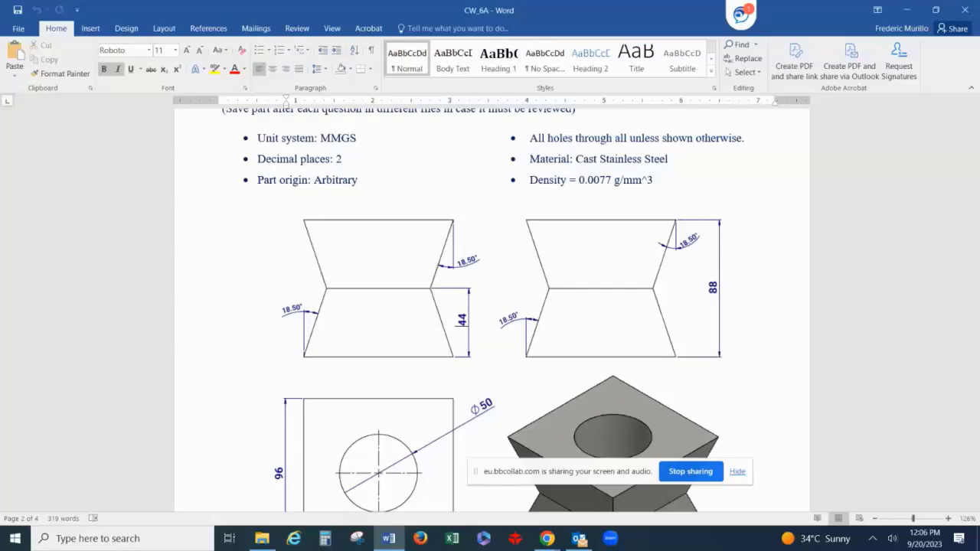
scroll(490, 306, down, 5)
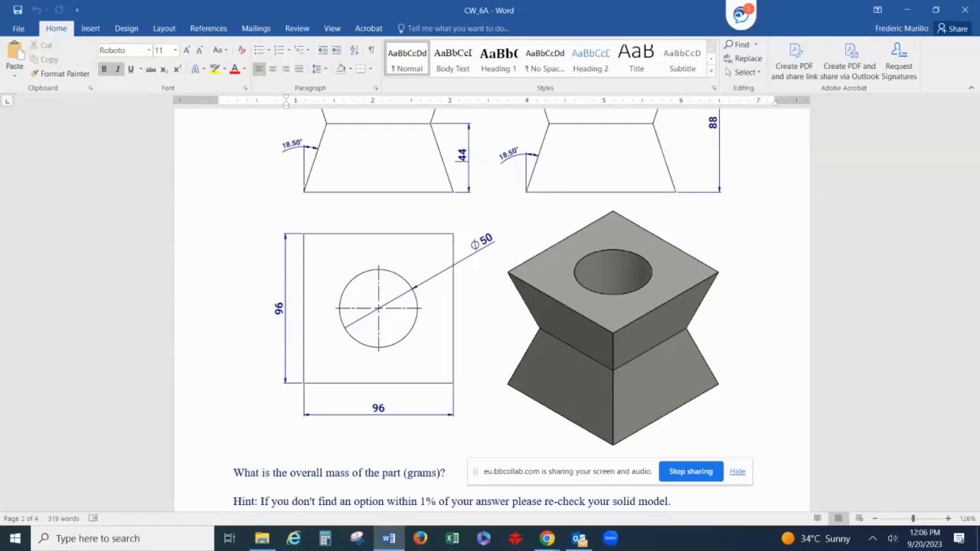
scroll(490, 306, up, 3)
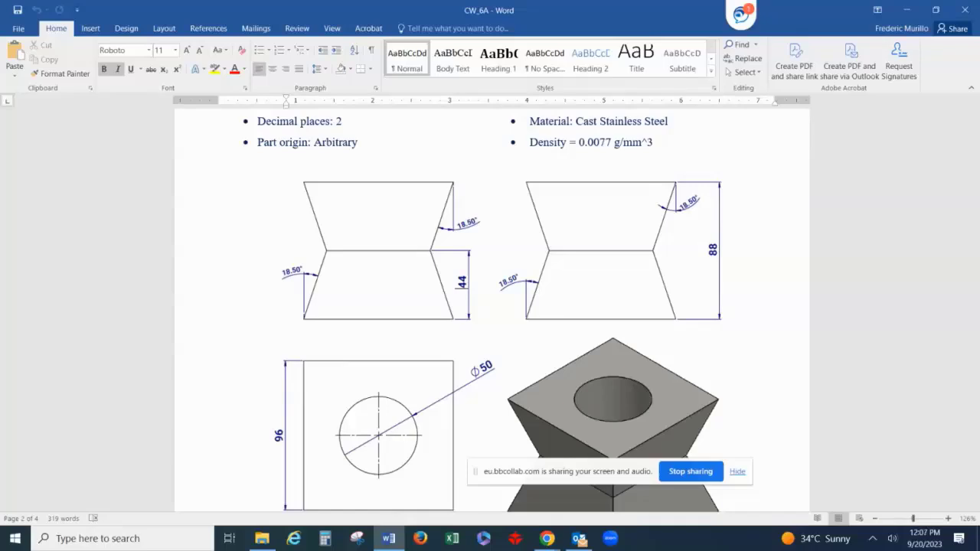
scroll(489, 306, down, 3)
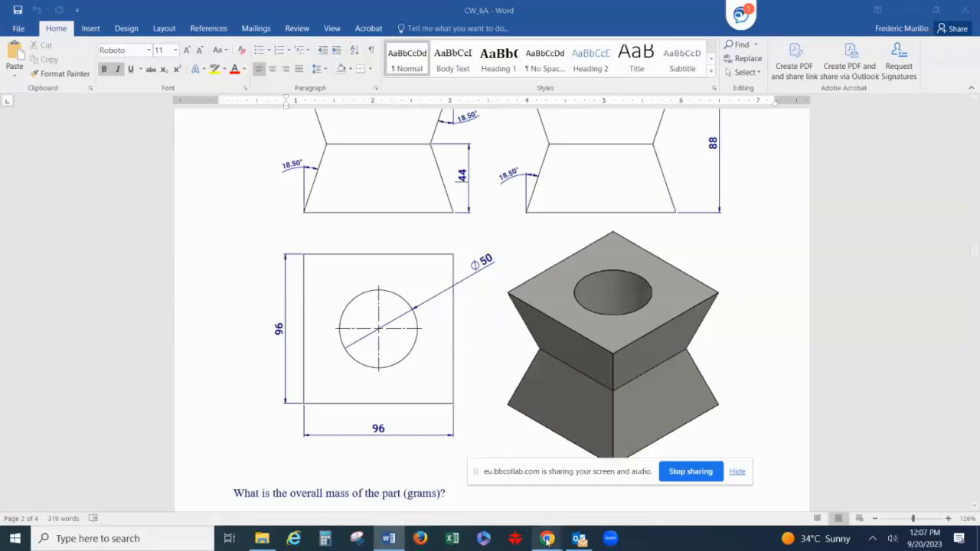
mouse_move(547, 537)
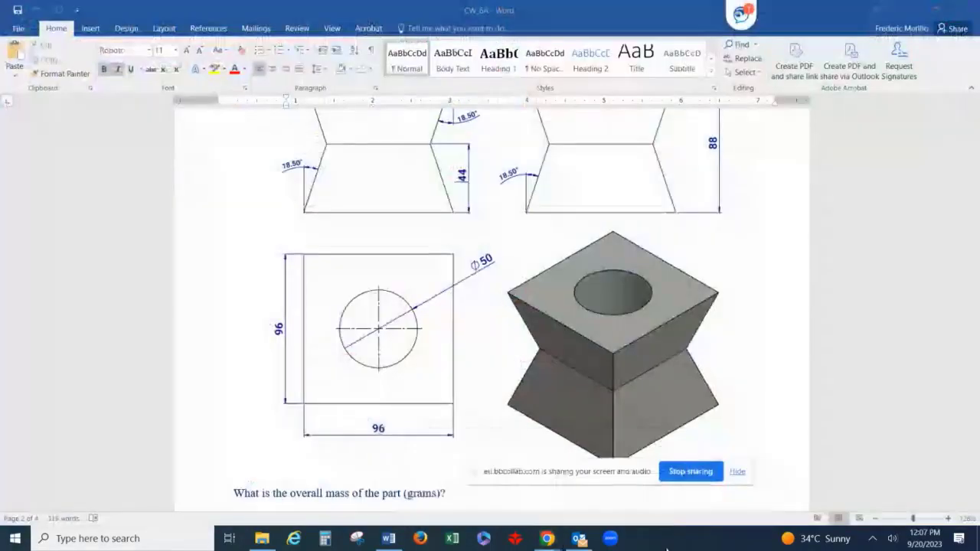
click(872, 538)
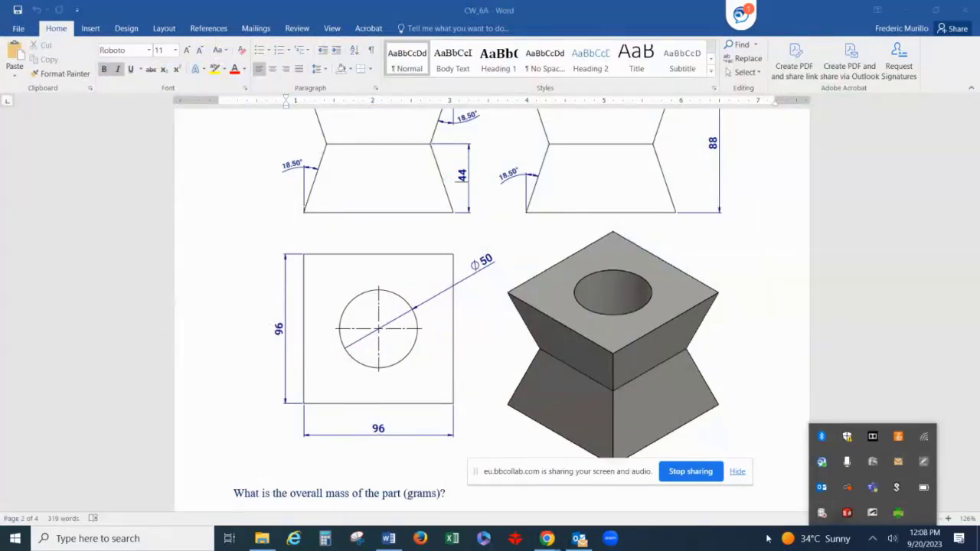
click(723, 544)
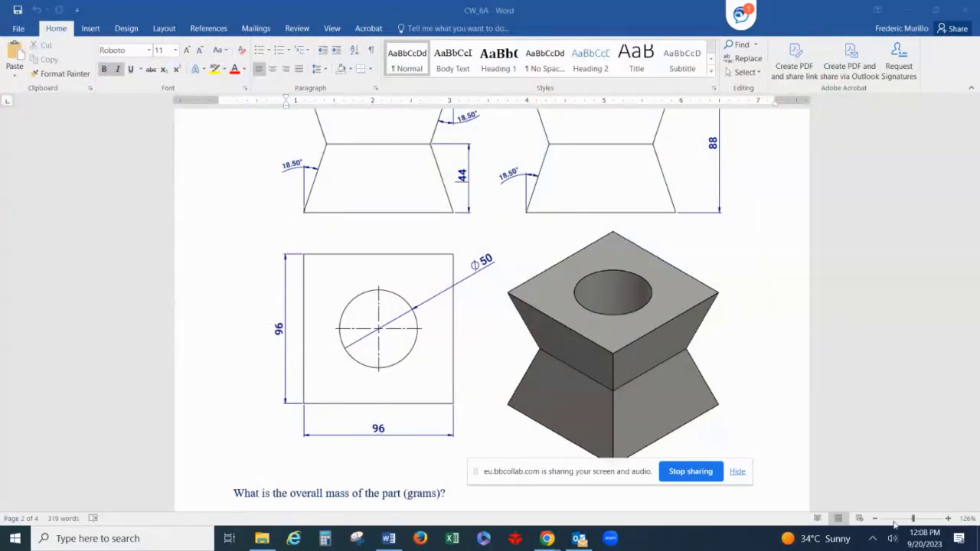
Launch SOLIDWORKS 2022 from the desktop and create a new part.
click(978, 538)
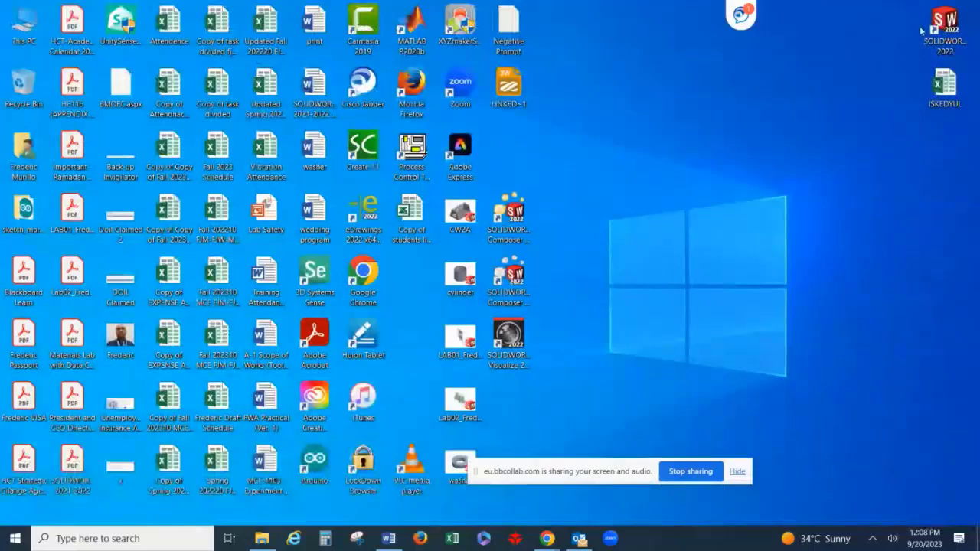
click(944, 27)
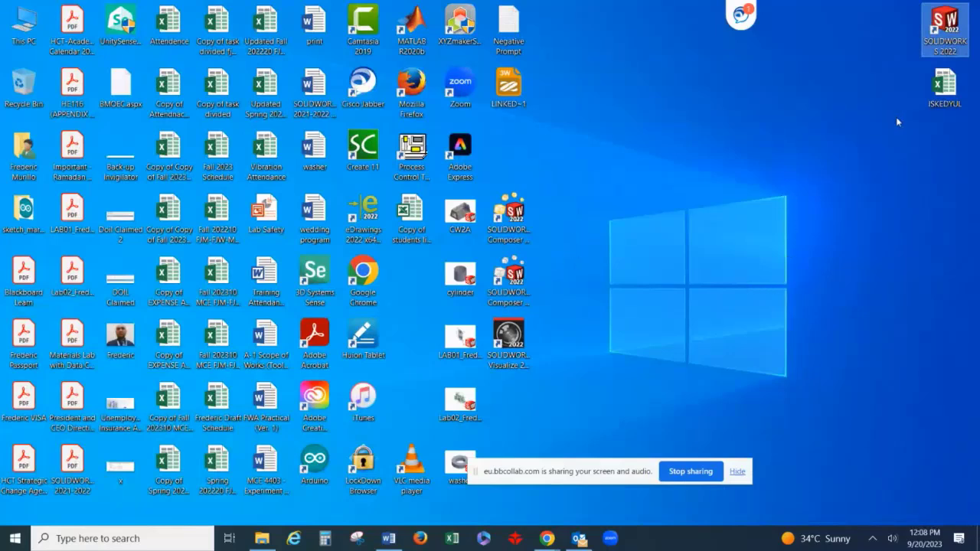
double_click(946, 34)
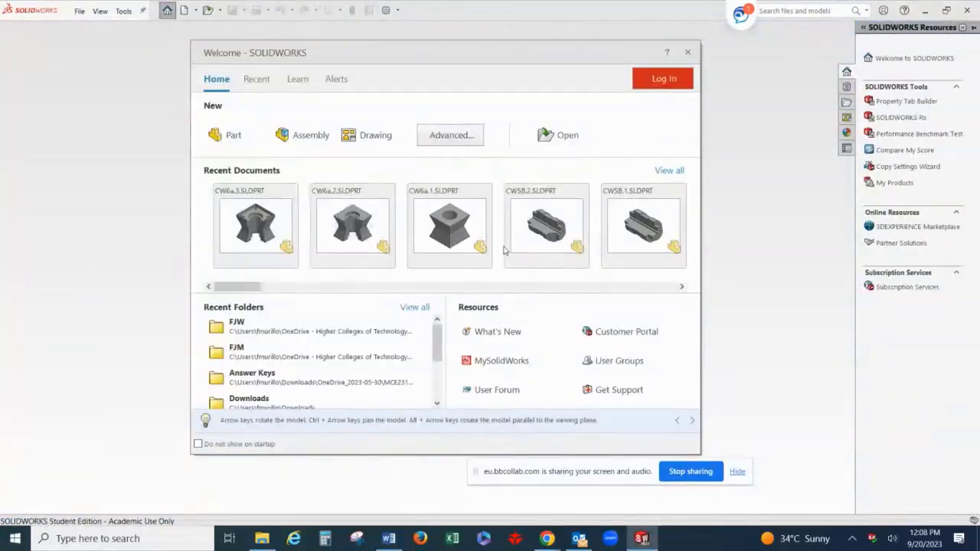
click(215, 134)
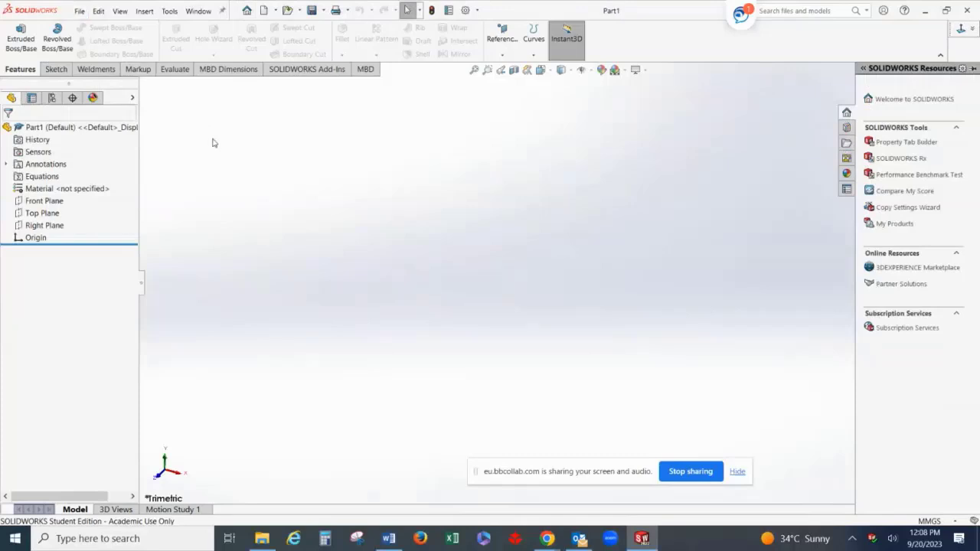
Check the new part's unit system and decimal places in the document properties.
click(80, 11)
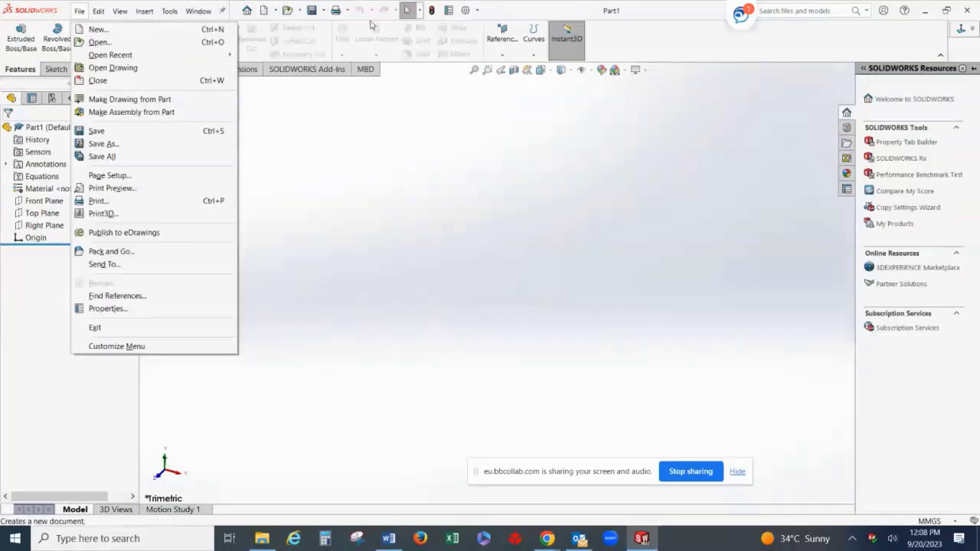
click(465, 10)
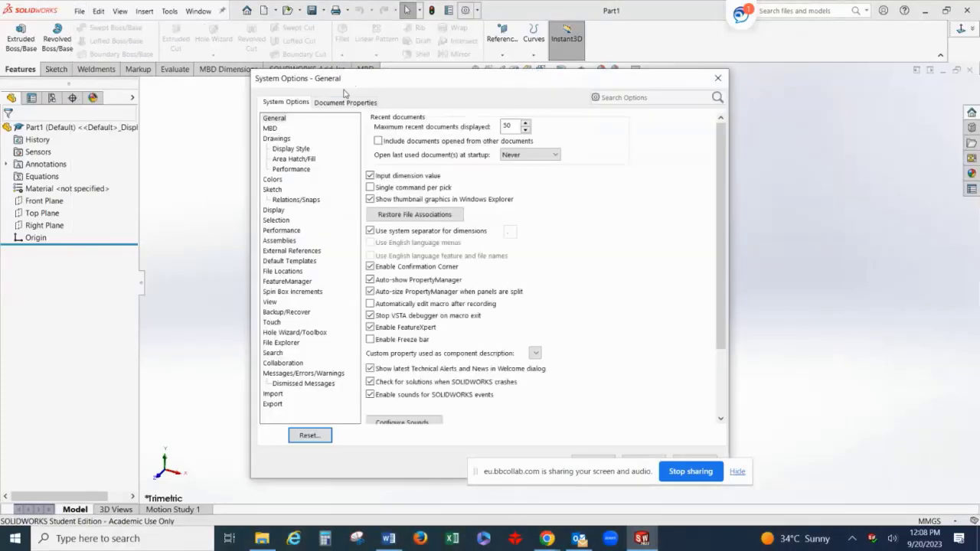
click(344, 102)
click(271, 201)
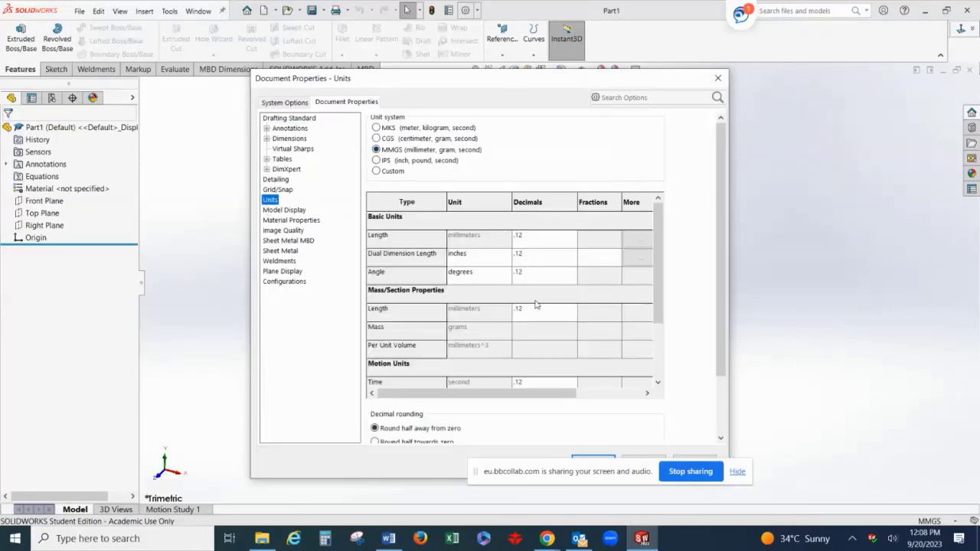
drag(525, 81, 513, 24)
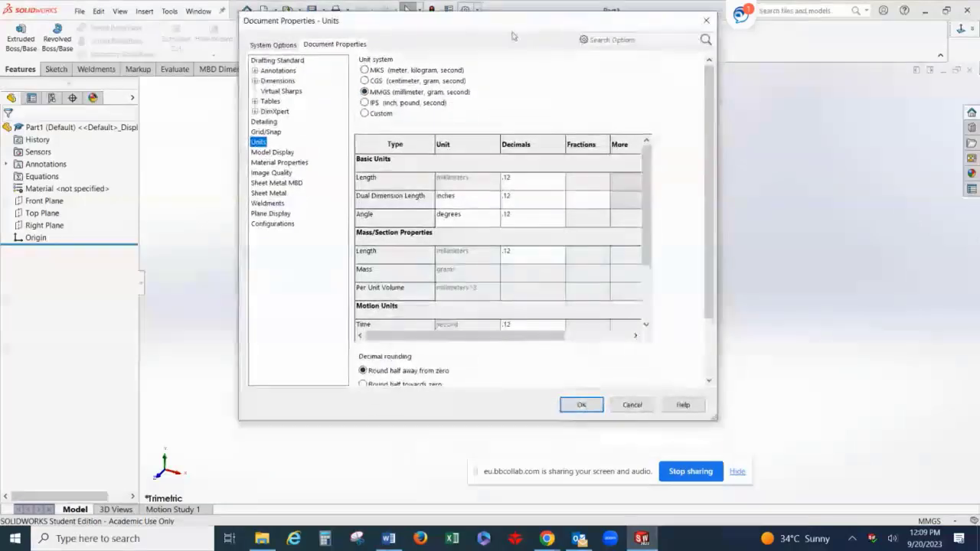
click(582, 404)
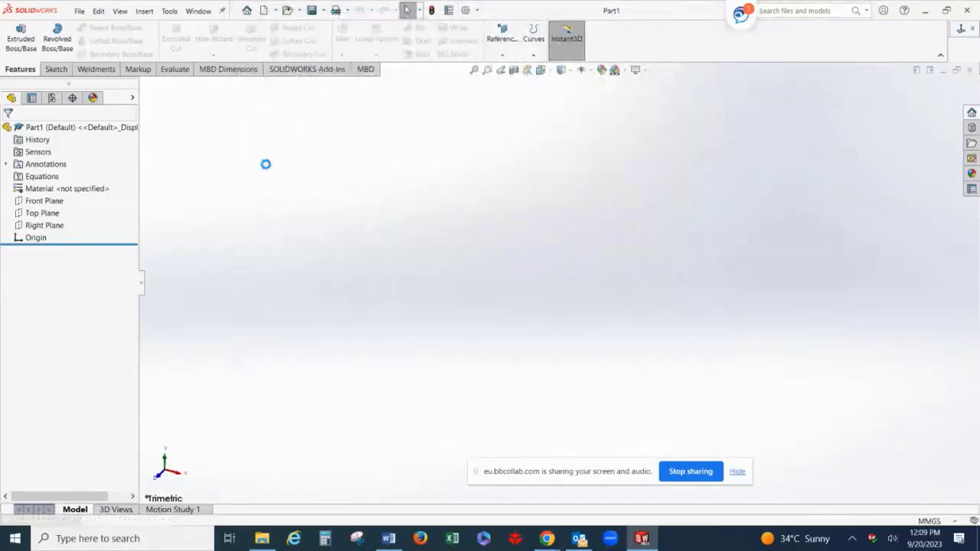
Sketch a center rectangle from the origin on the Top Plane, about 139 mm wide and 123 mm high.
click(40, 176)
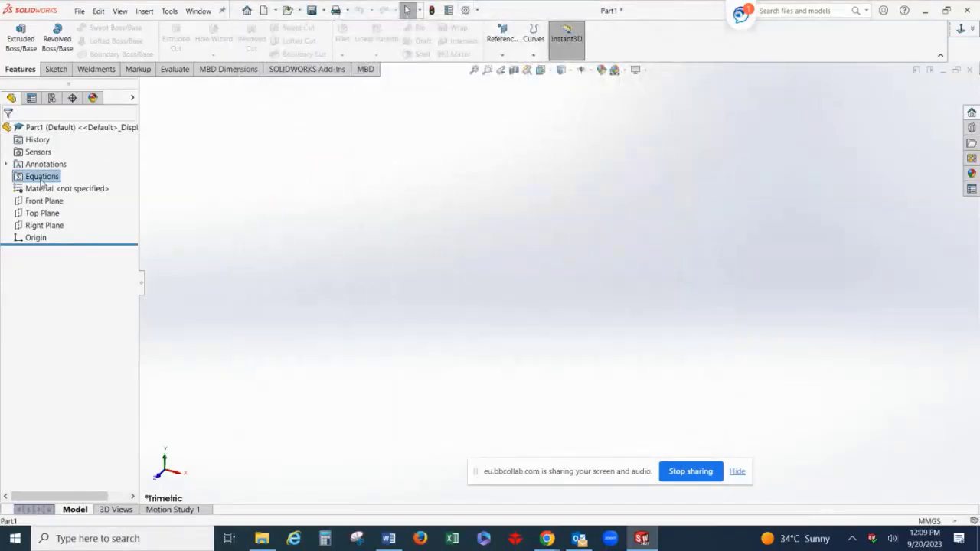
click(39, 215)
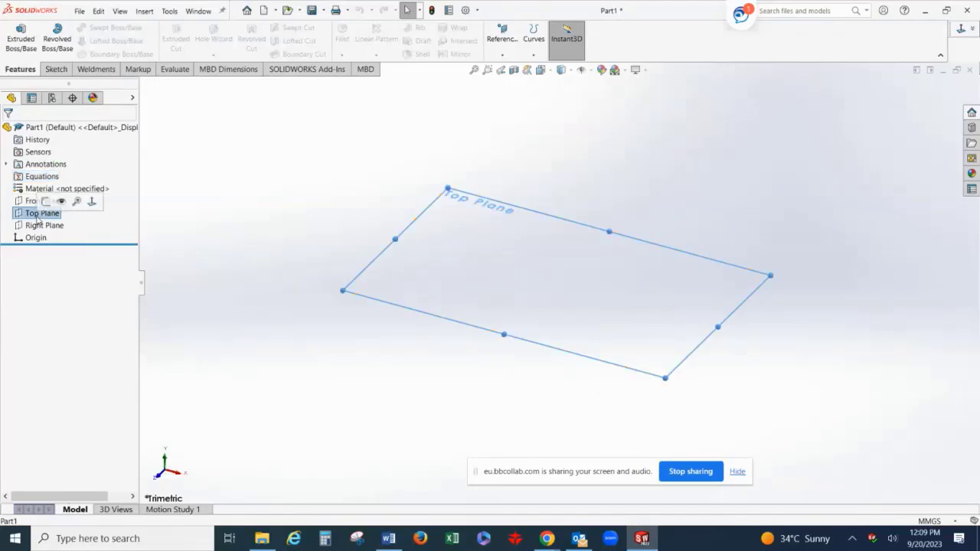
click(46, 201)
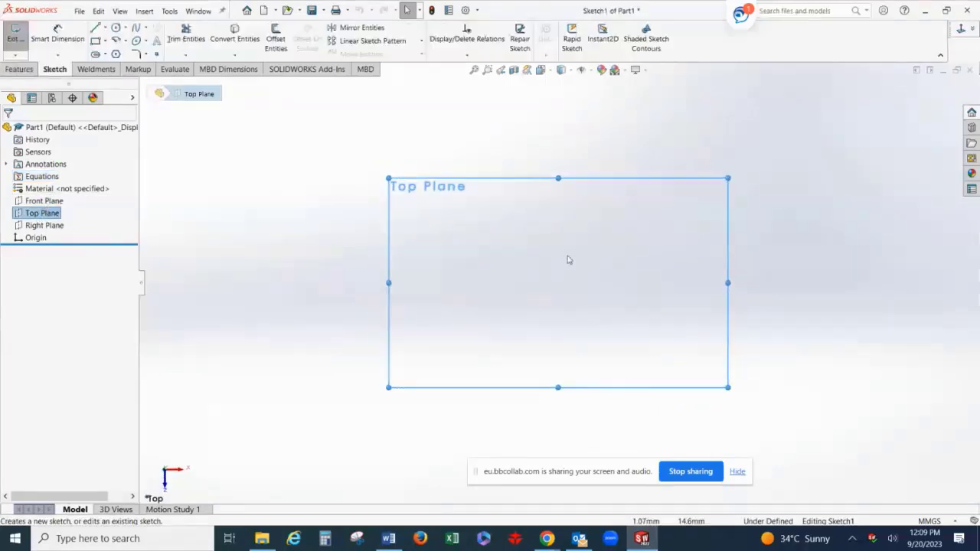
drag(603, 476, 603, 509)
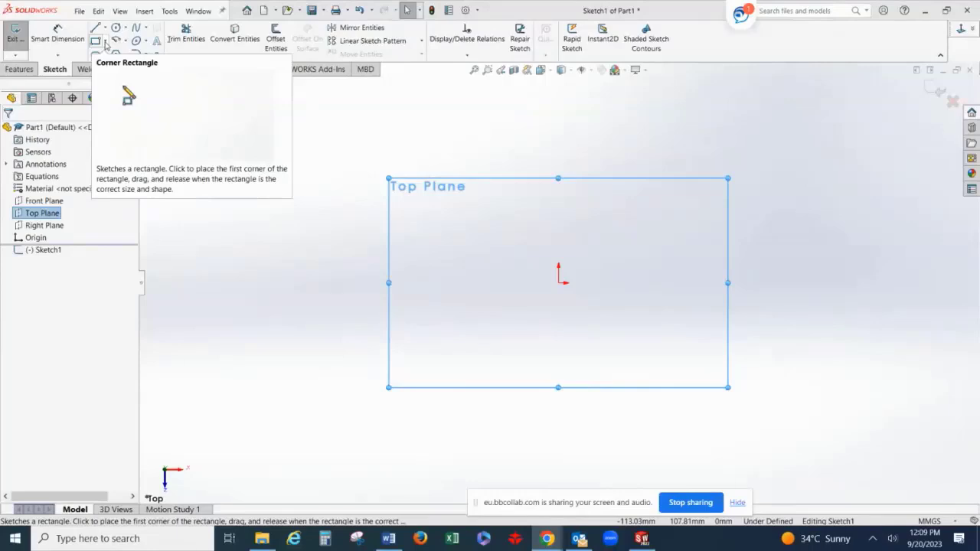
click(105, 42)
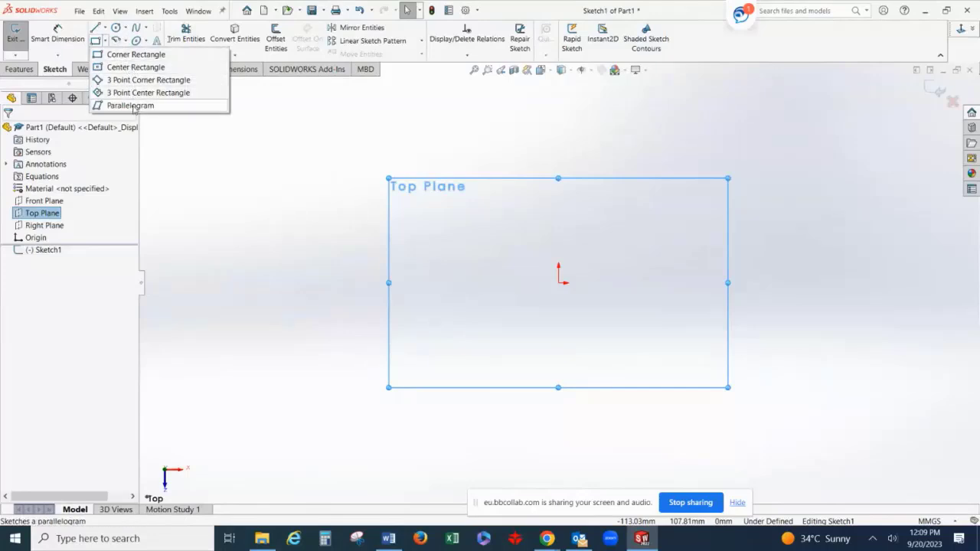
click(184, 68)
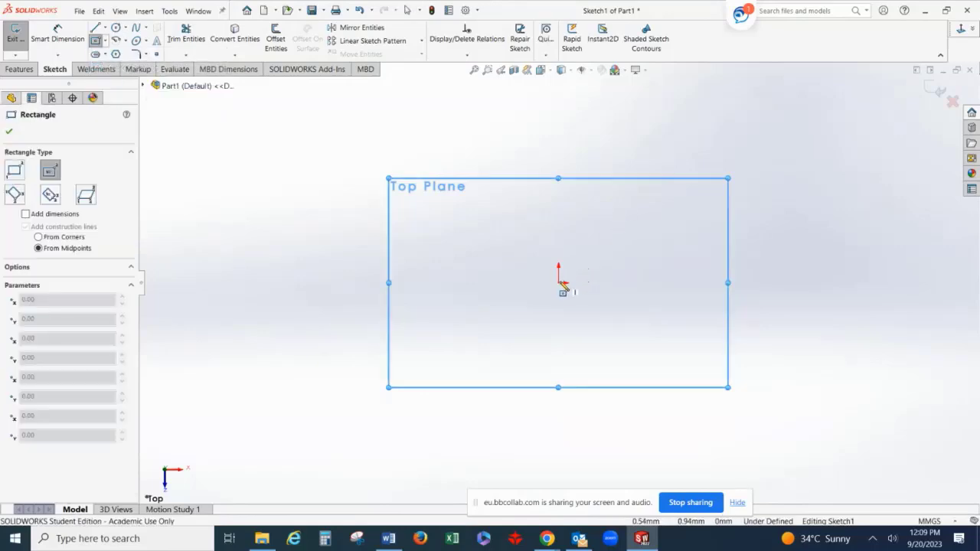
click(558, 284)
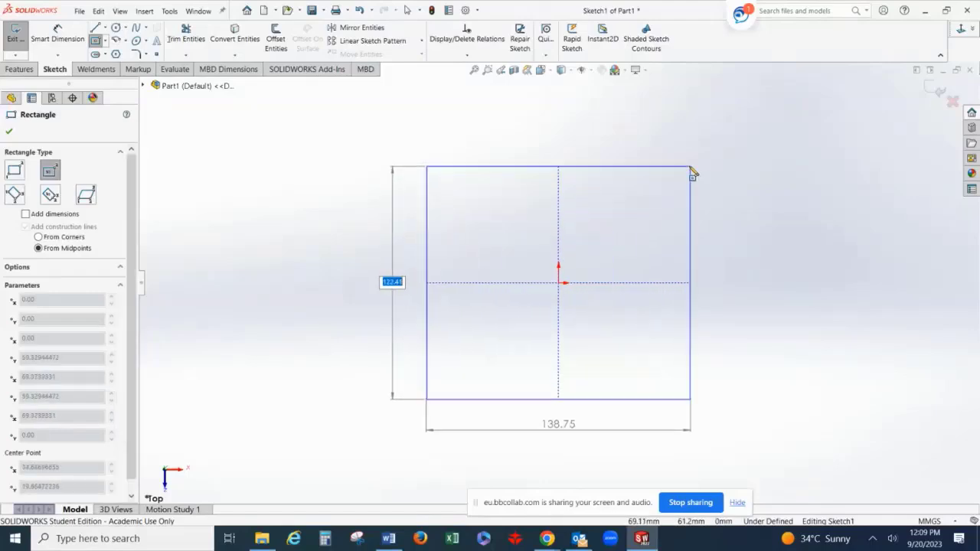
click(689, 166)
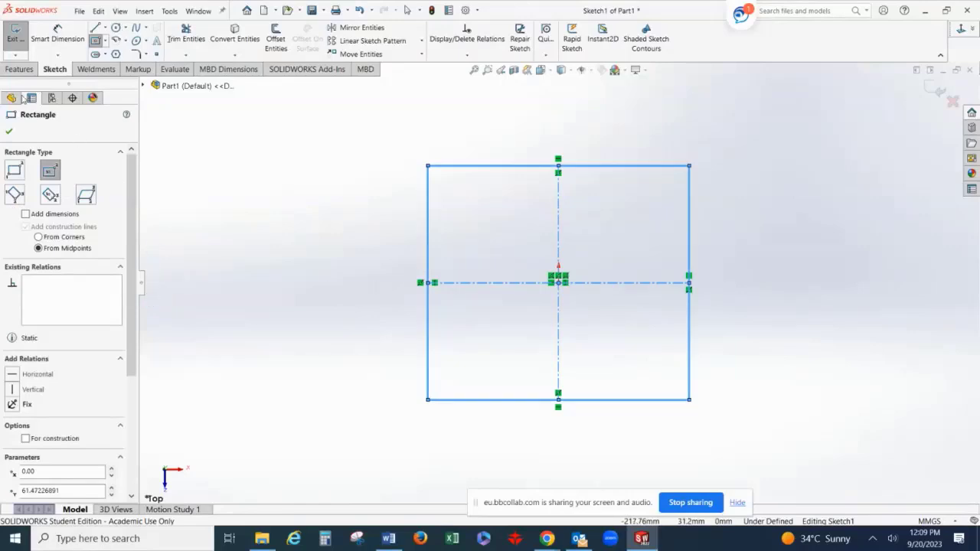
click(9, 132)
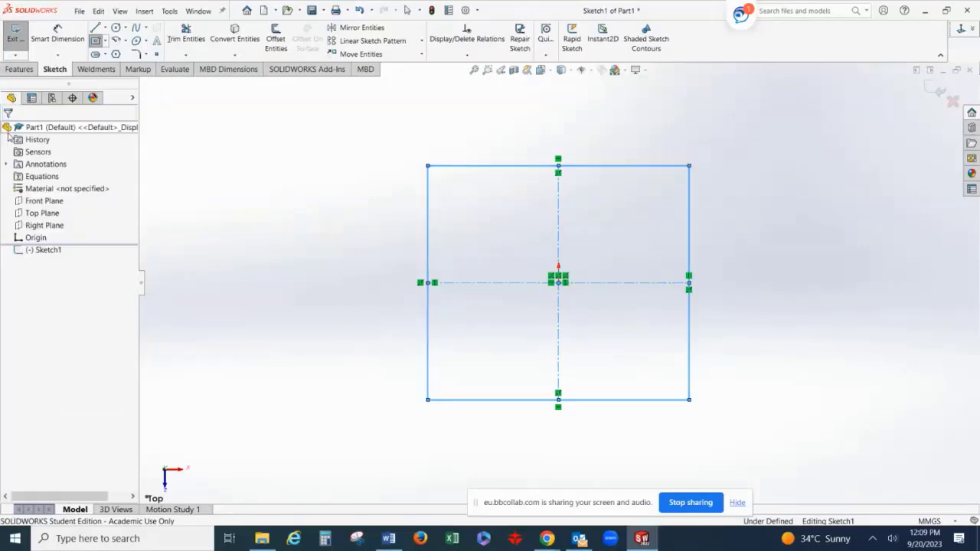
Dimension the rectangle to 96 mm high and 96 mm wide.
click(57, 35)
click(427, 222)
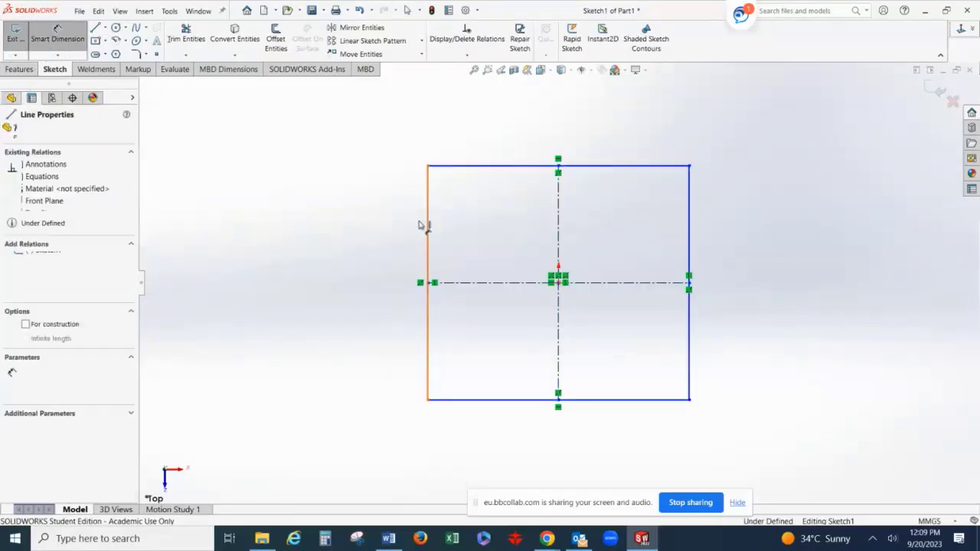
click(374, 284)
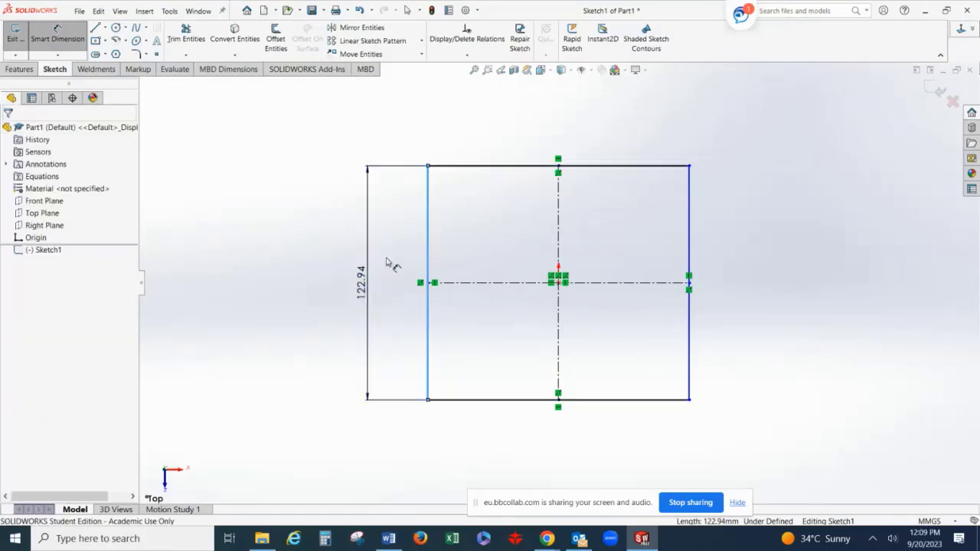
text(96)
key(Return)
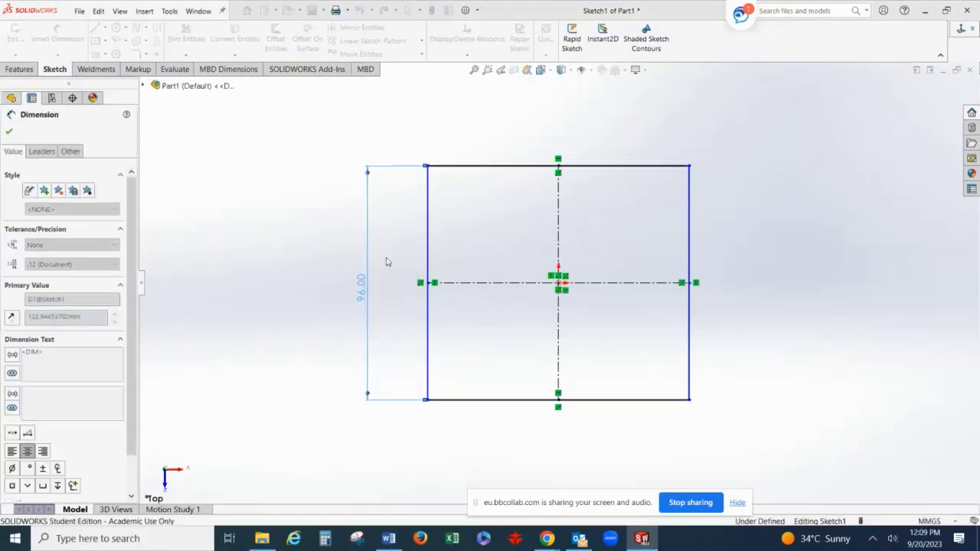
click(659, 166)
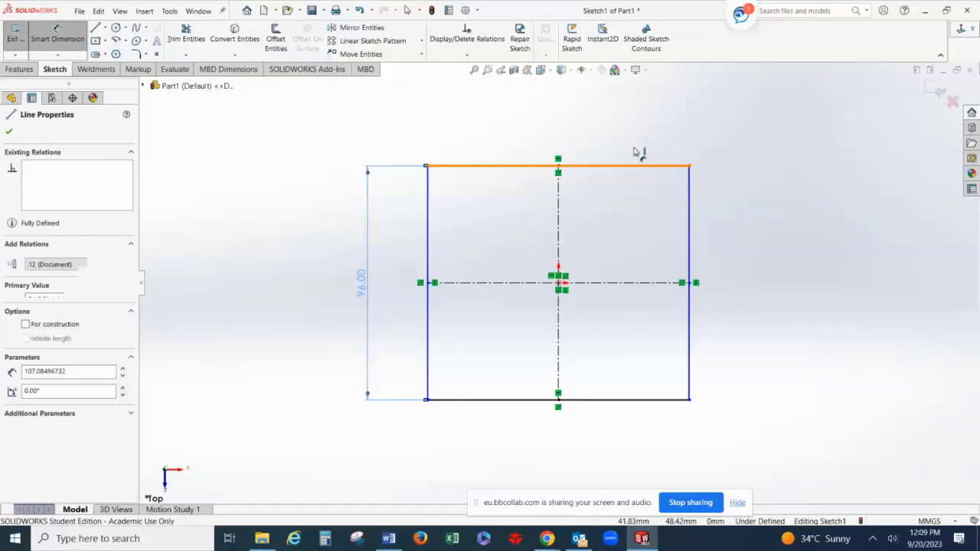
click(559, 136)
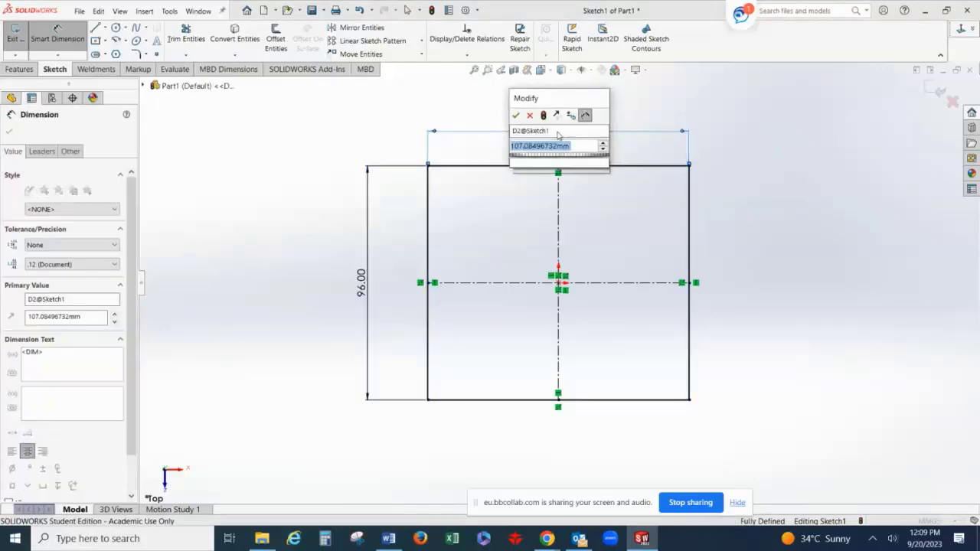
text(96)
key(Return)
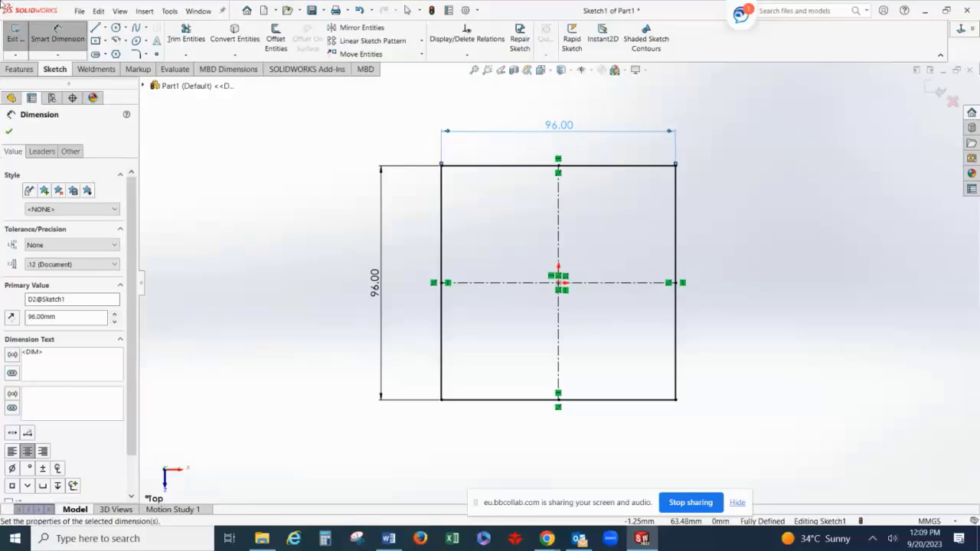
click(10, 131)
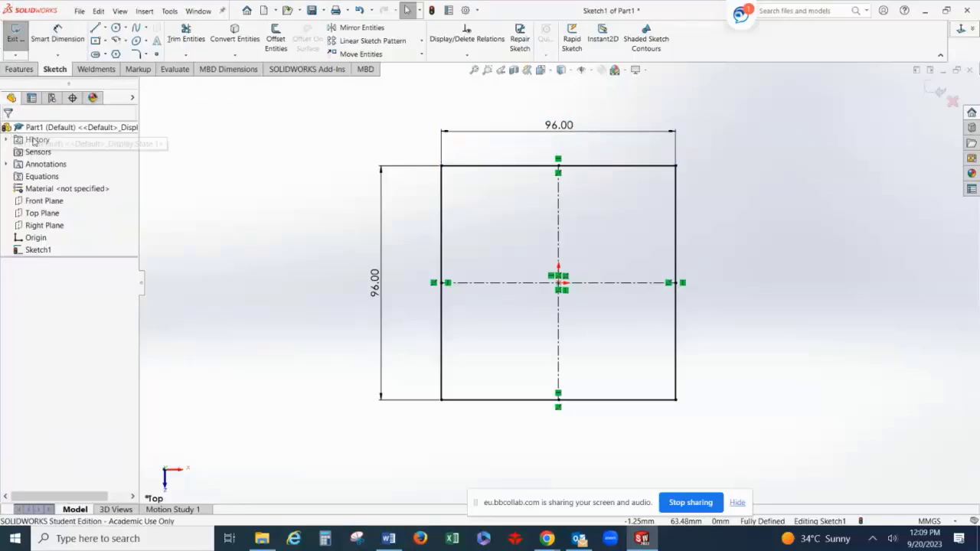
Start a Boss-Extrude of the square sketch with the direction reversed downward and a blind depth of 44 mm.
click(16, 71)
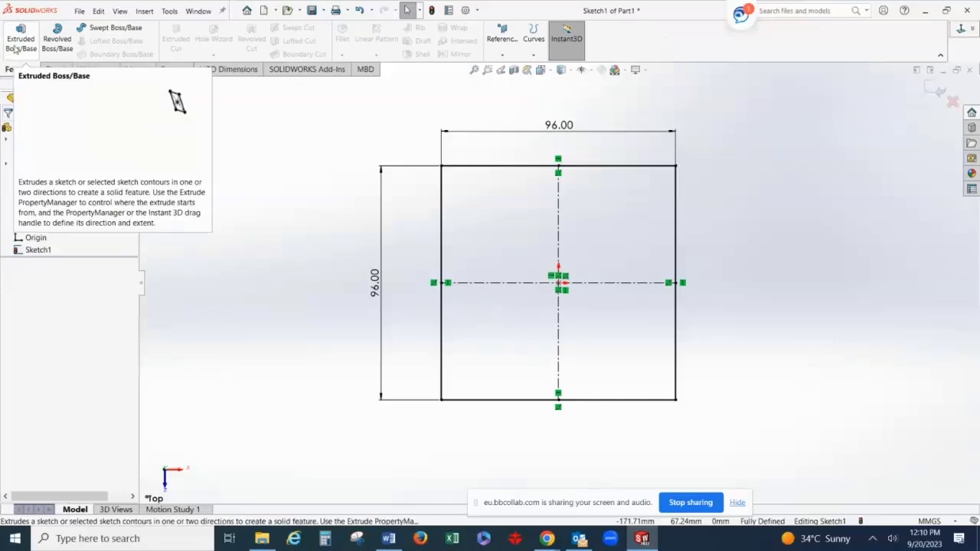
click(14, 44)
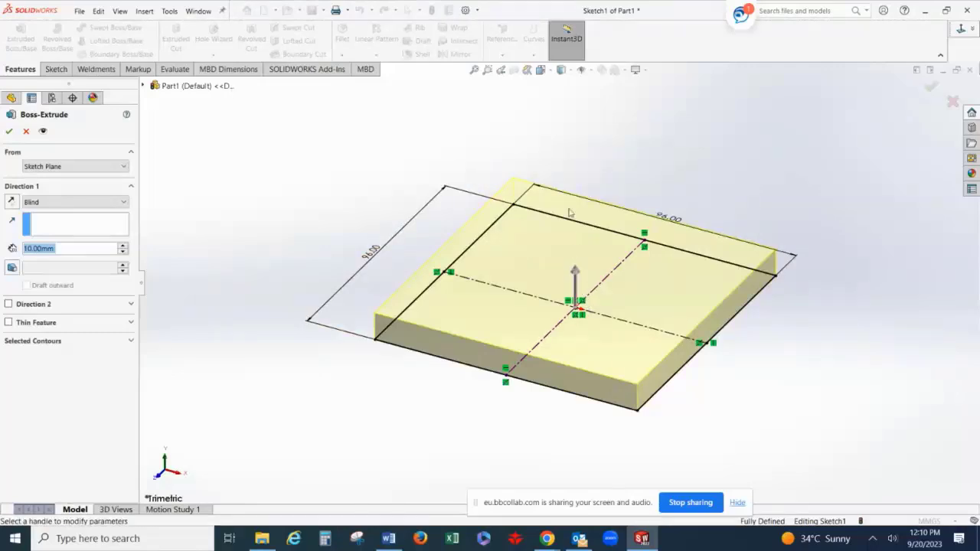
click(12, 202)
scroll(620, 440, down, 1)
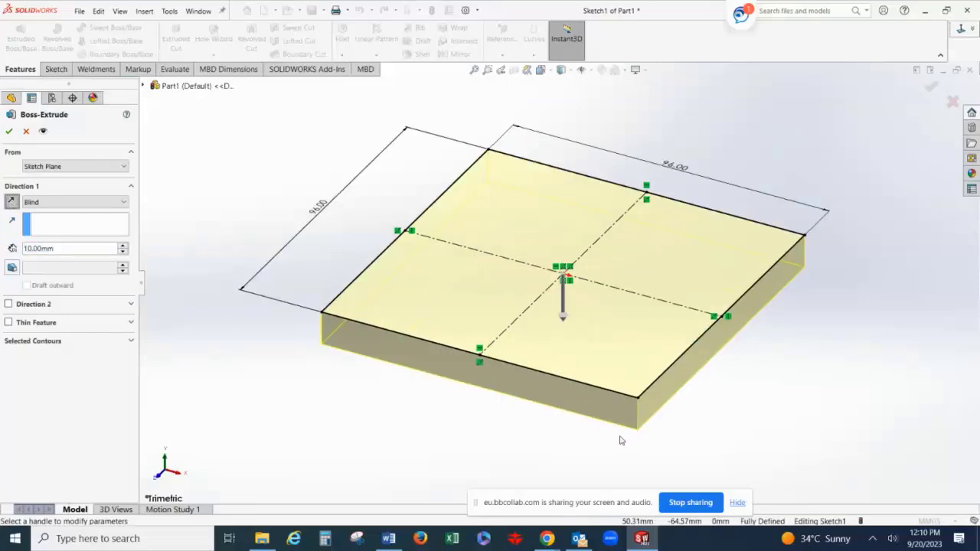
scroll(608, 429, down, 3)
scroll(577, 372, up, 5)
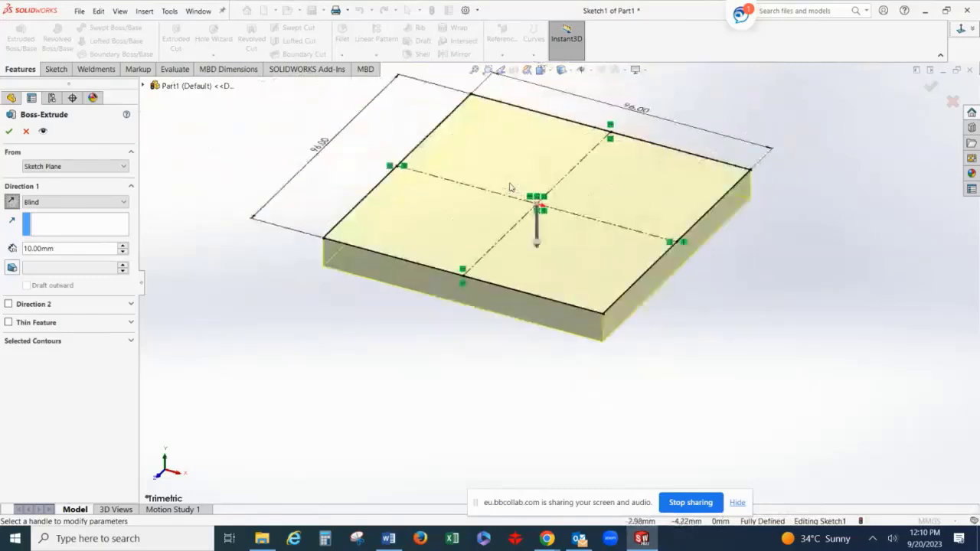
scroll(511, 187, up, 1)
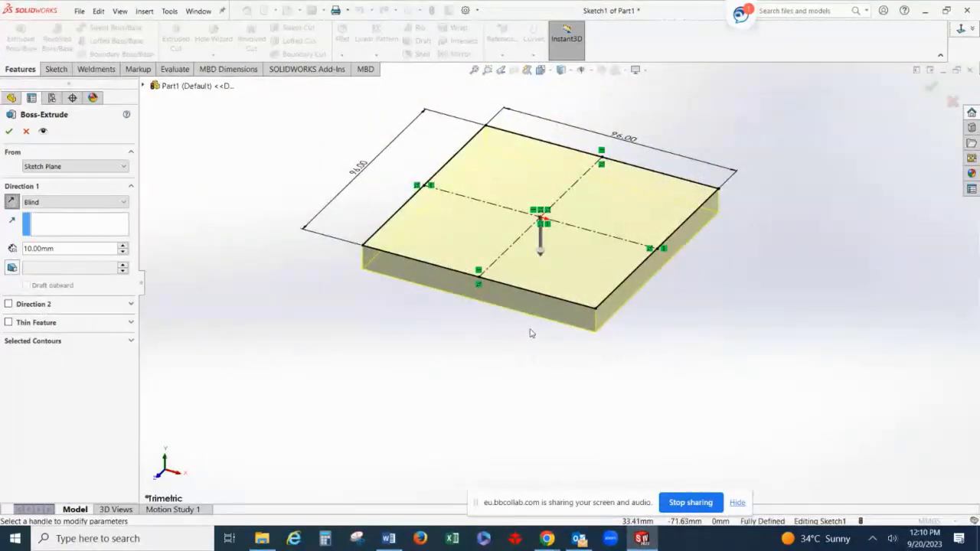
double_click(73, 249)
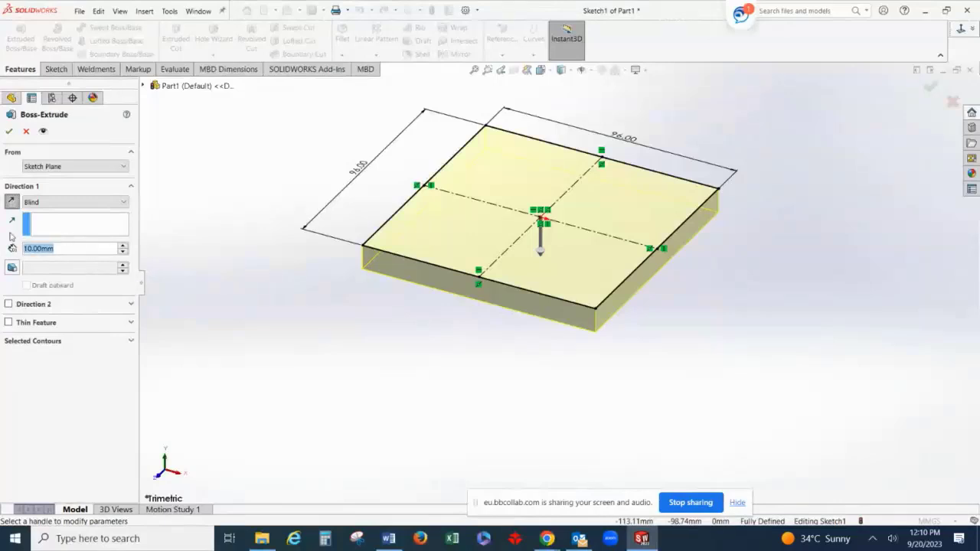
text(44)
key(Return)
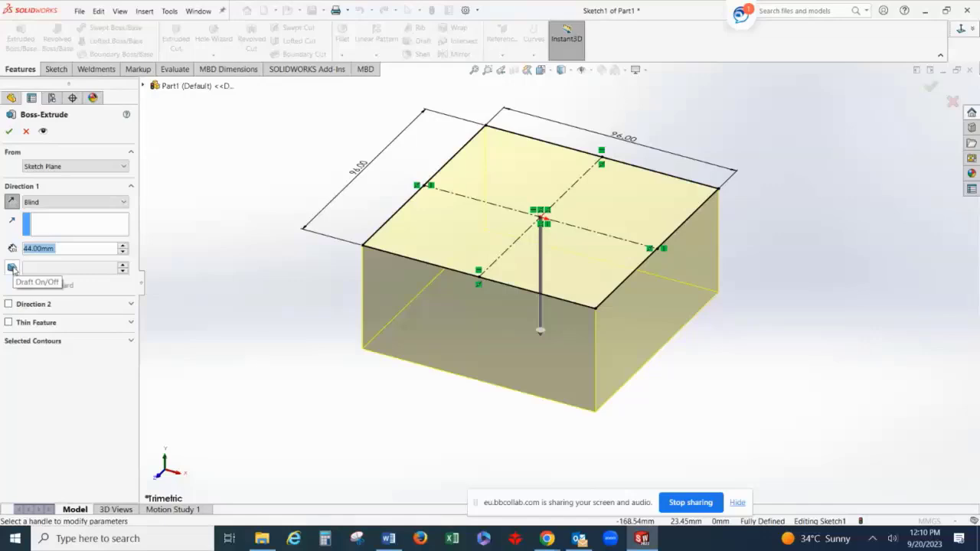
Add an 18.5-degree inward draft to the extrusion and complete the feature.
click(12, 268)
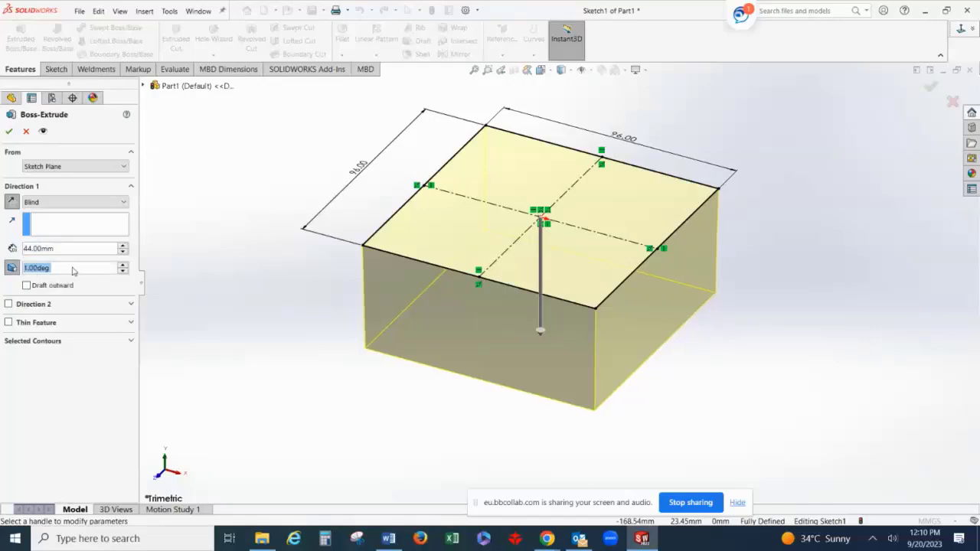
click(73, 268)
double_click(70, 268)
text(1)
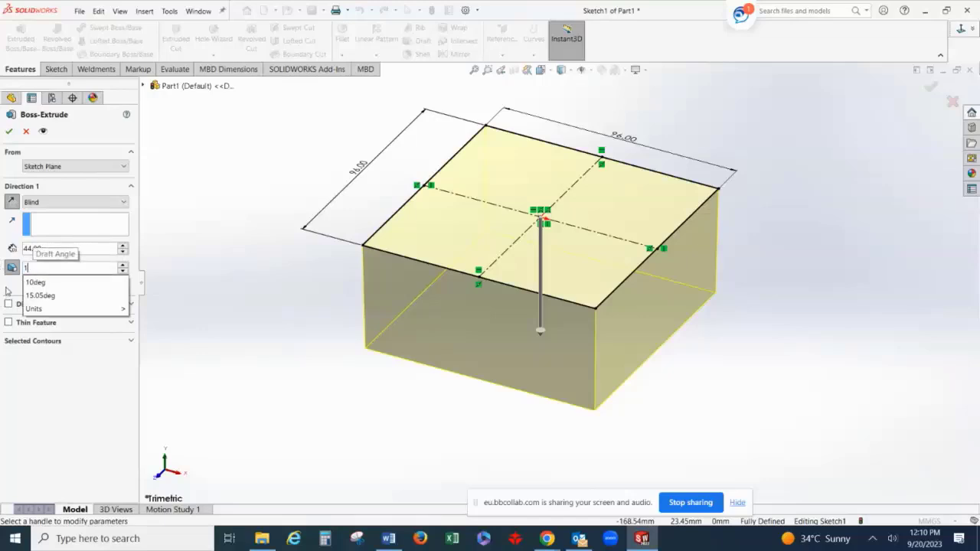
text(8.5)
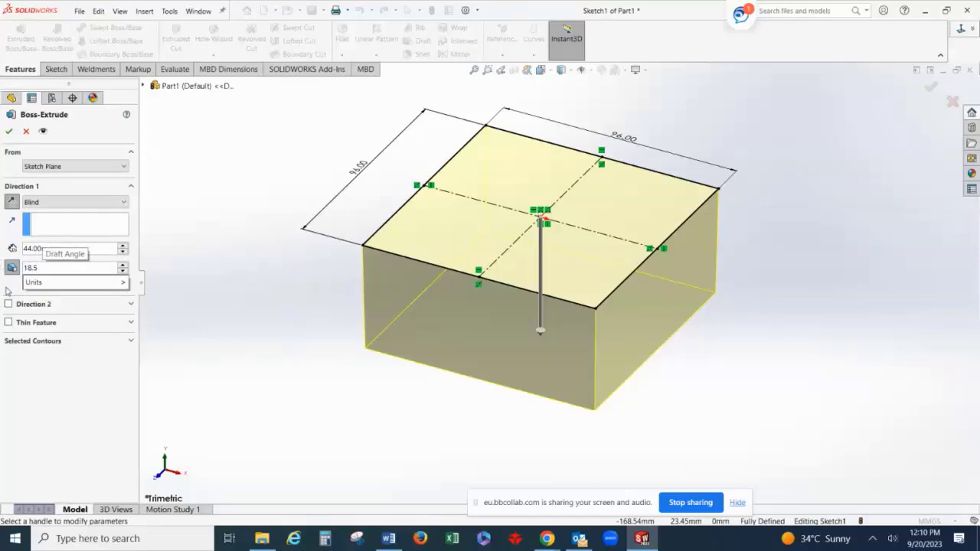
key(Return)
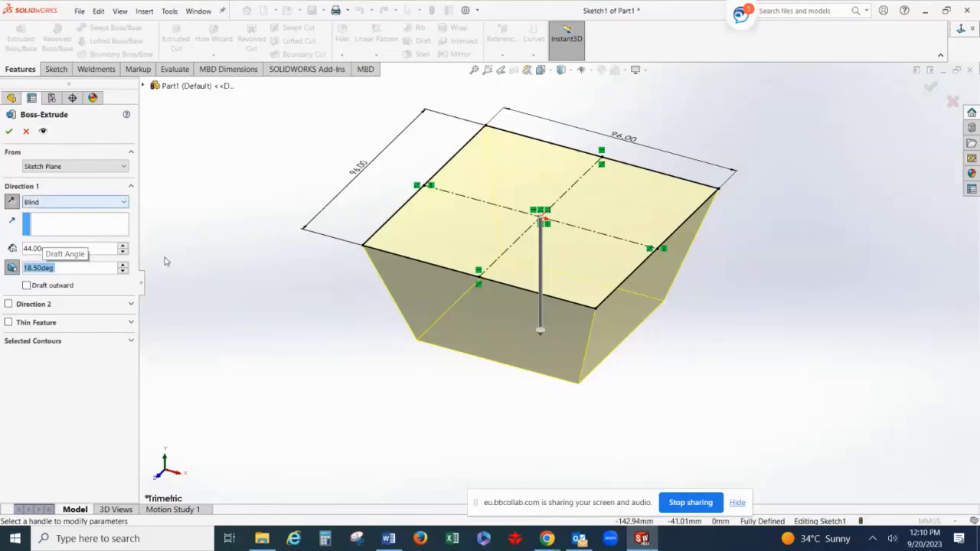
click(63, 247)
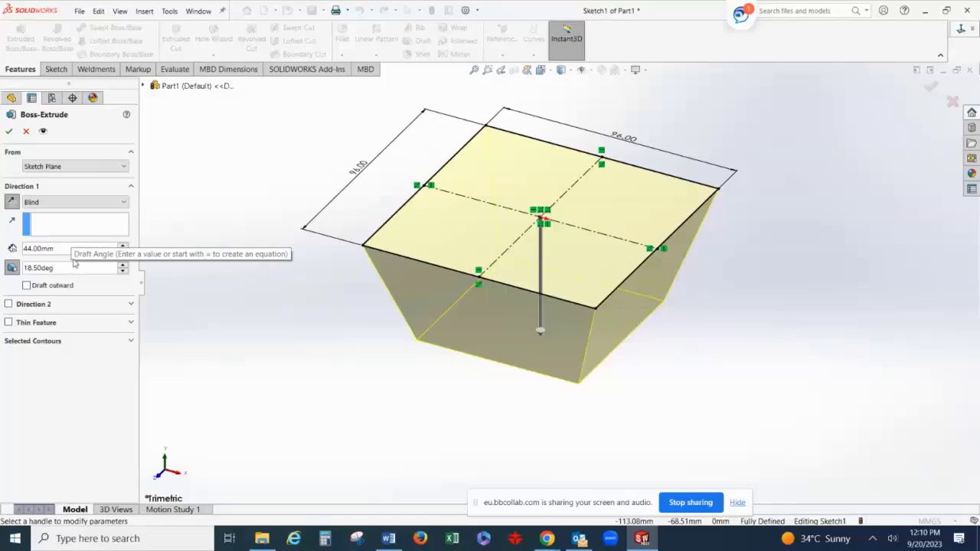
click(7, 133)
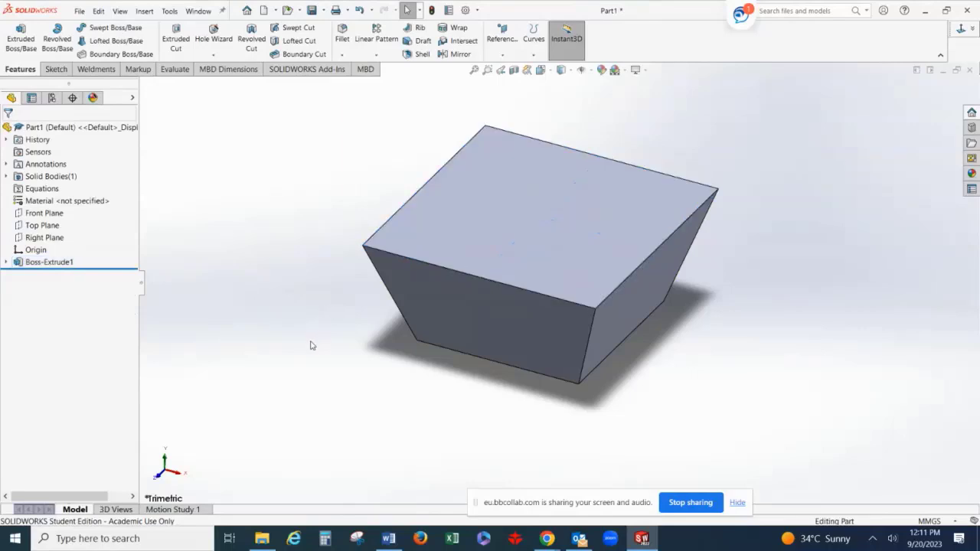
Mirror the drafted extrusion about its small bottom face.
middle_drag(310, 345, 308, 208)
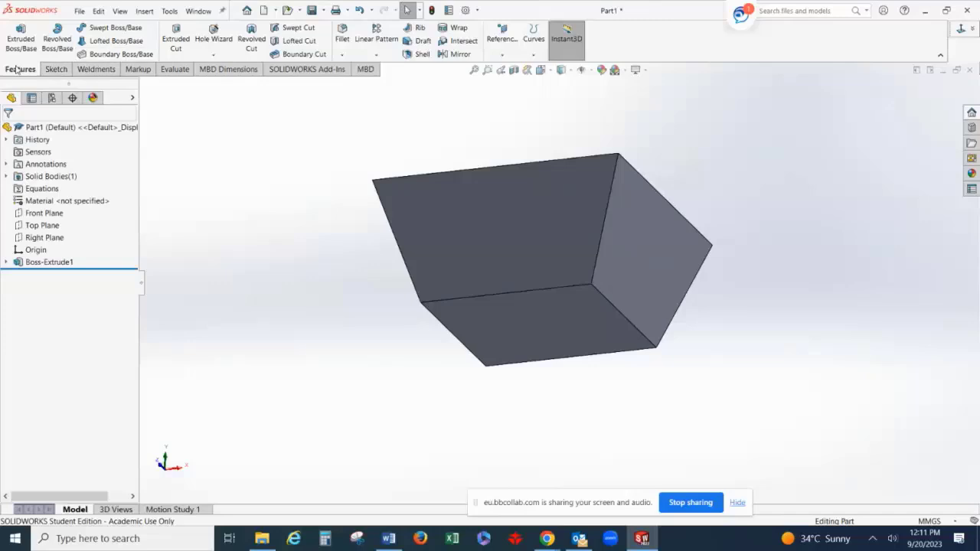
click(457, 53)
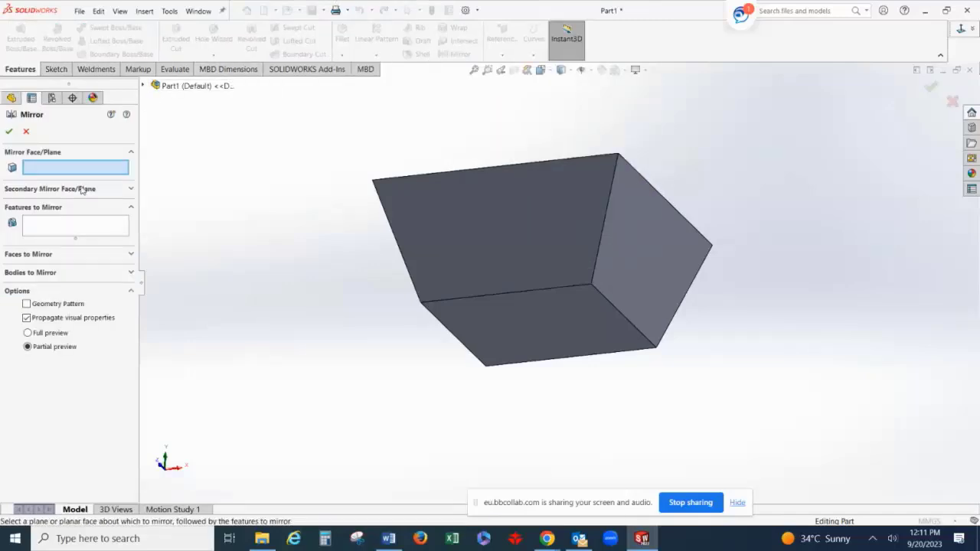
click(567, 331)
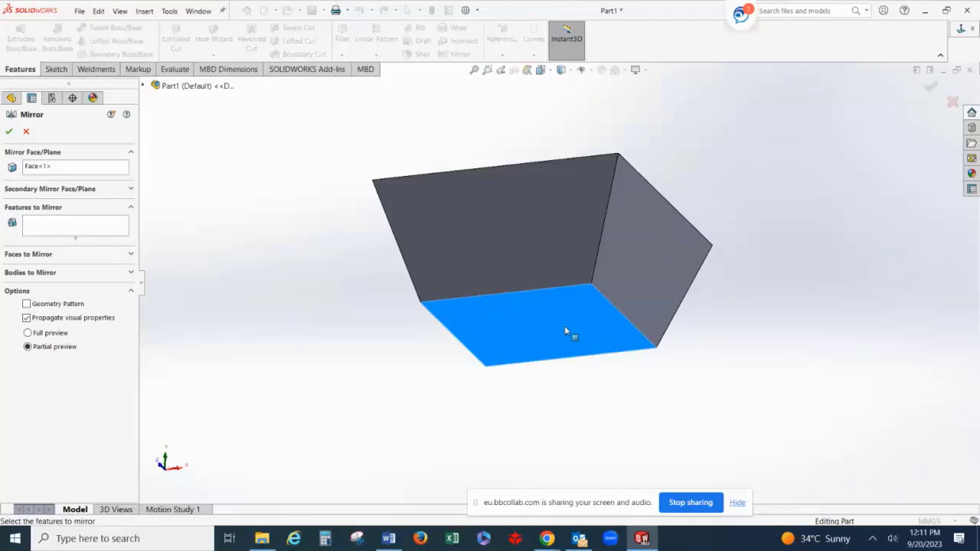
click(49, 229)
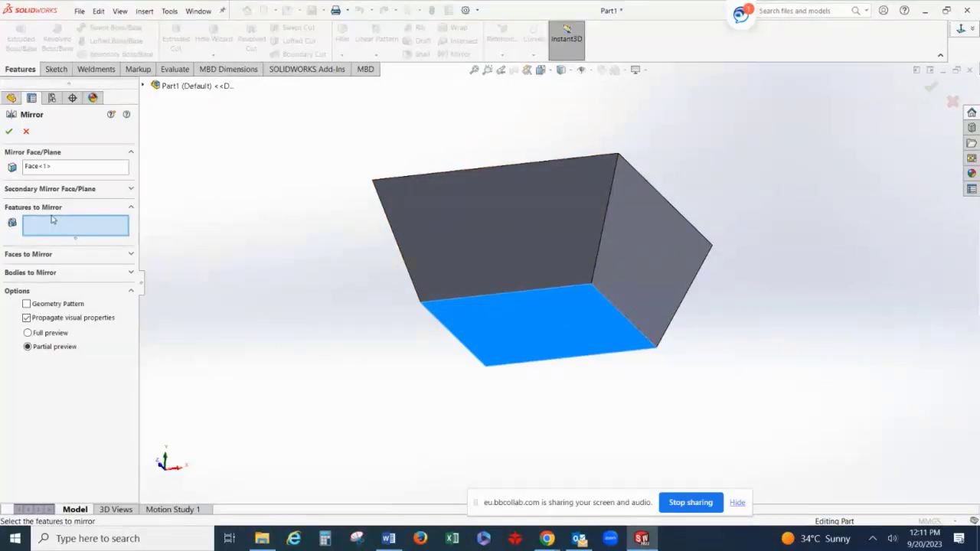
click(143, 85)
click(195, 221)
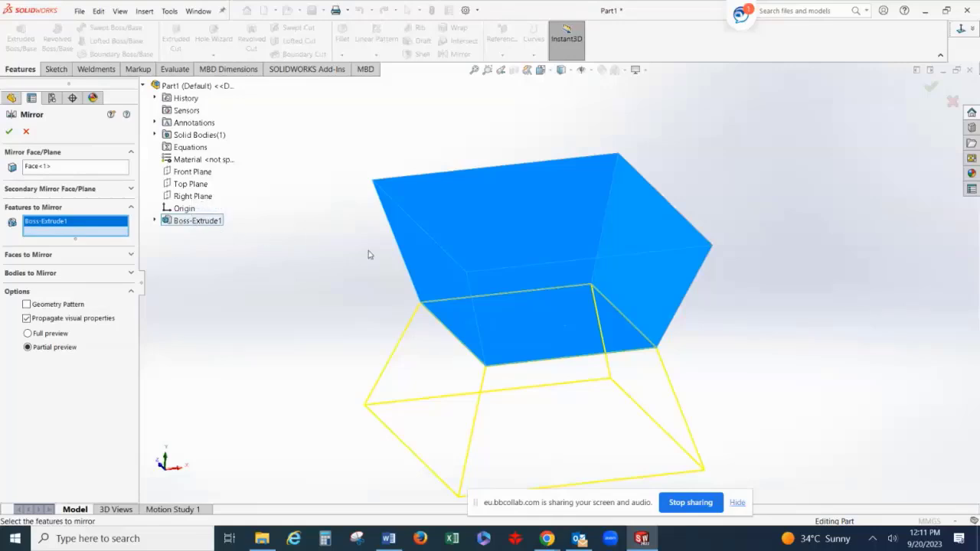
click(10, 132)
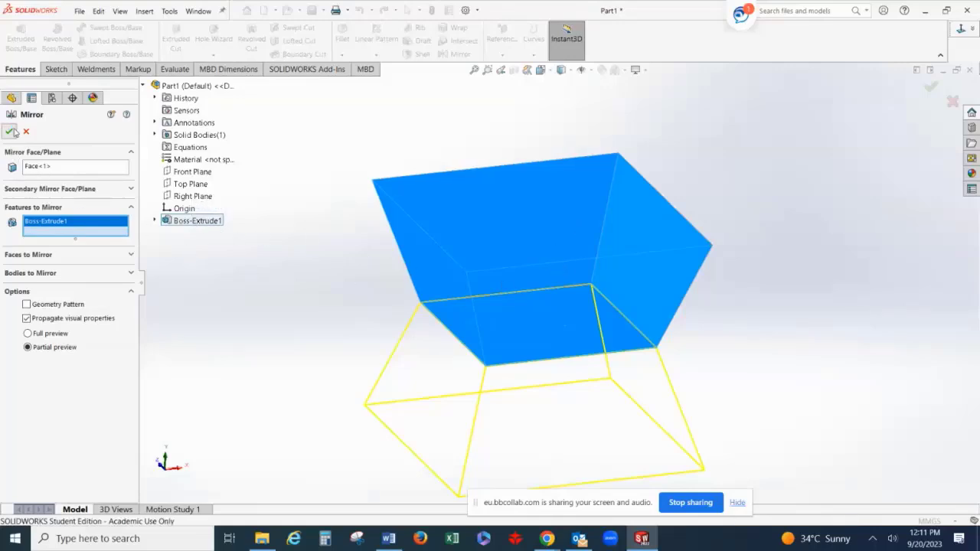
middle_drag(784, 250, 767, 344)
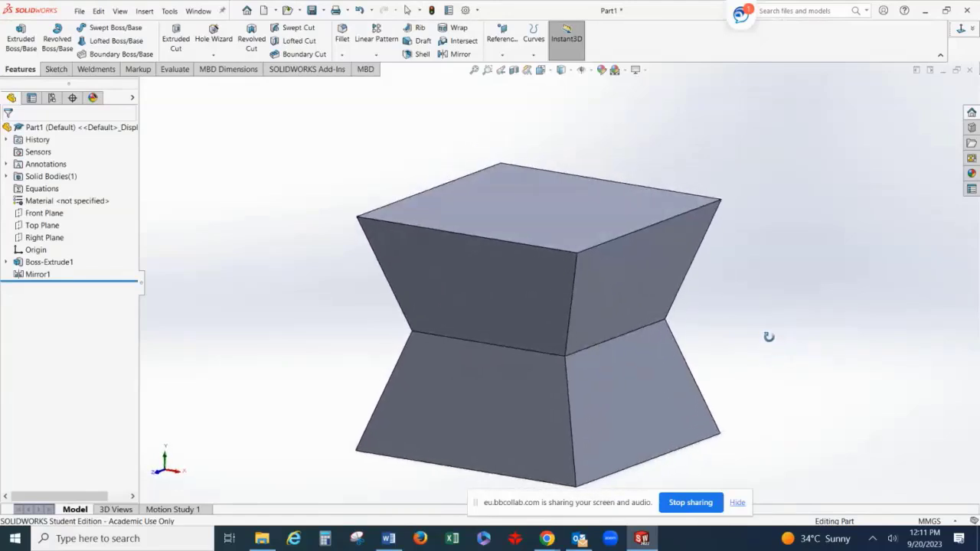
scroll(708, 341, down, 2)
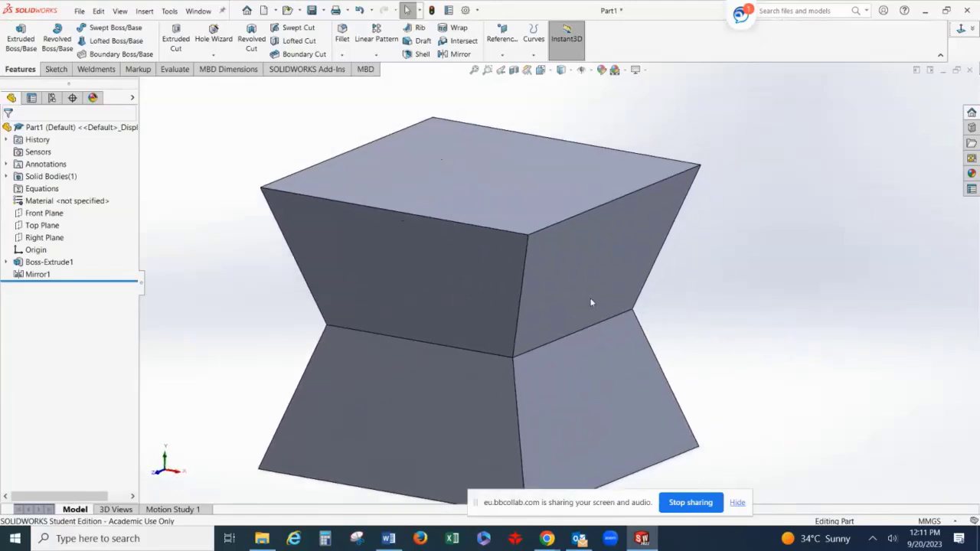
scroll(567, 301, up, 2)
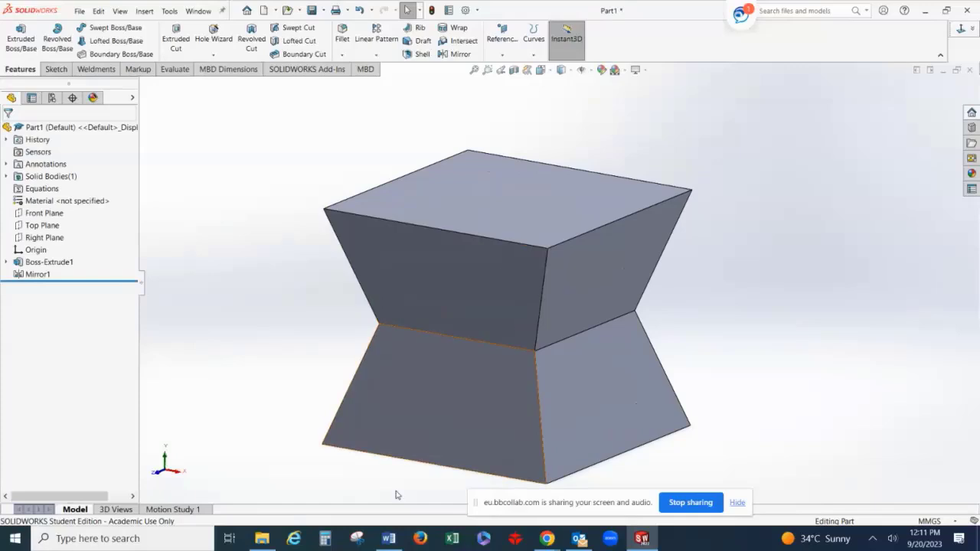
Check the hole in the CW_6A worksheet and sketch an origin-centred circle about 49 mm in diameter on the block's top face in SOLIDWORKS.
click(389, 538)
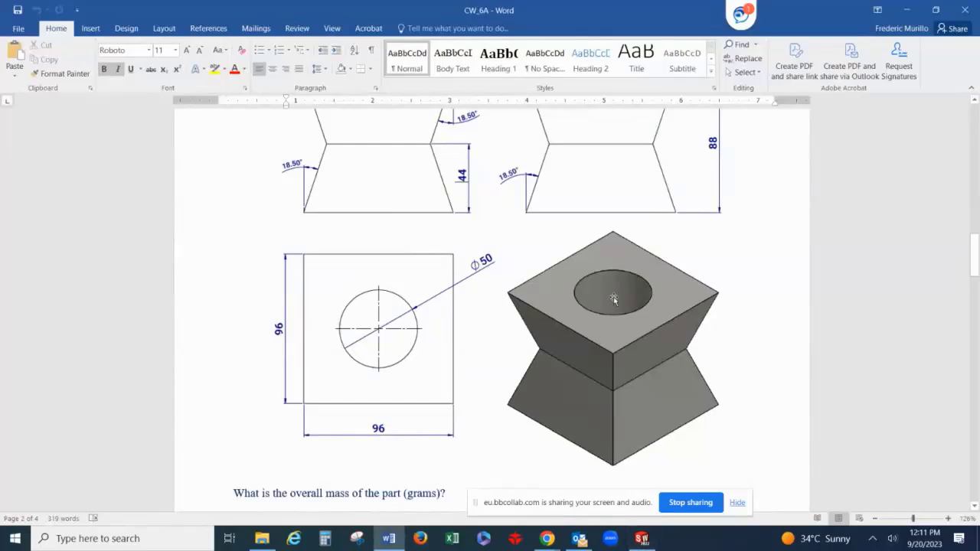
click(642, 541)
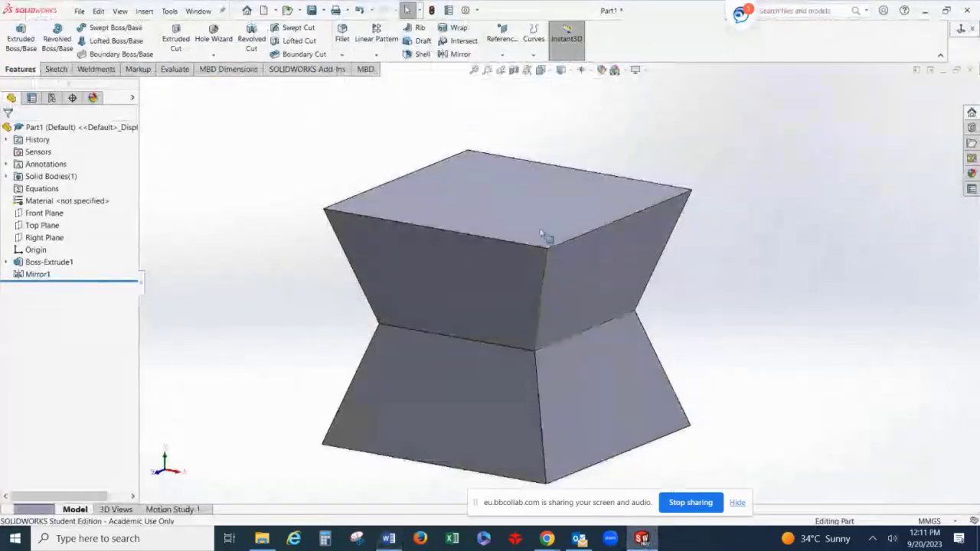
click(531, 201)
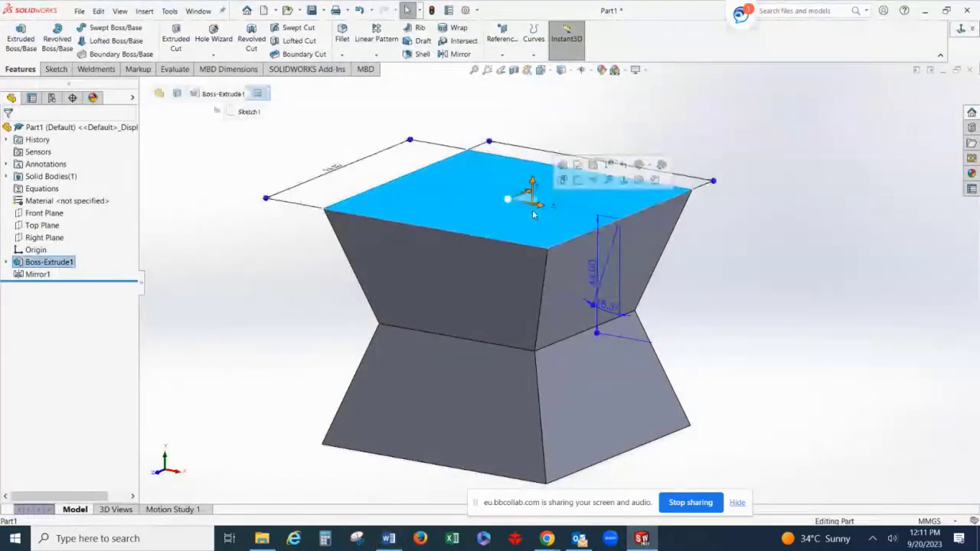
click(577, 180)
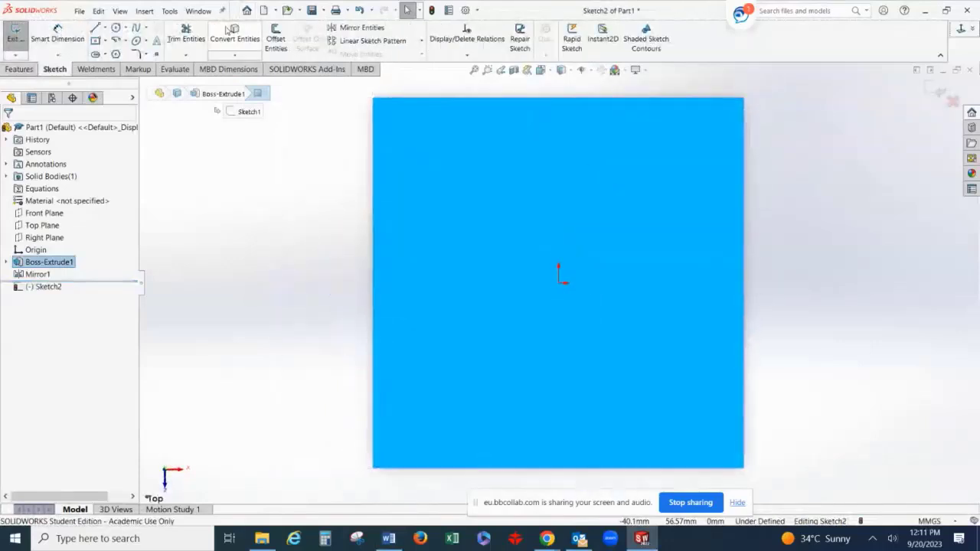
click(116, 28)
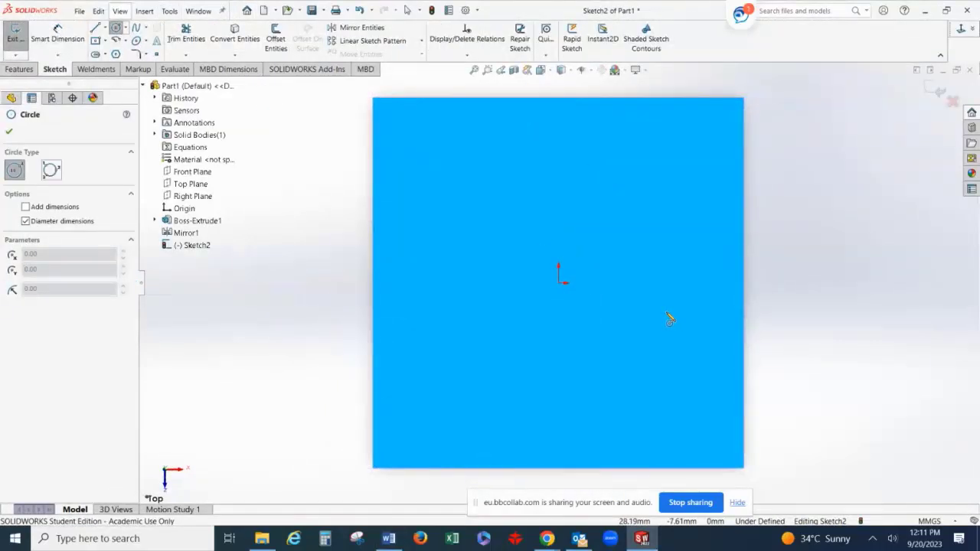
click(559, 283)
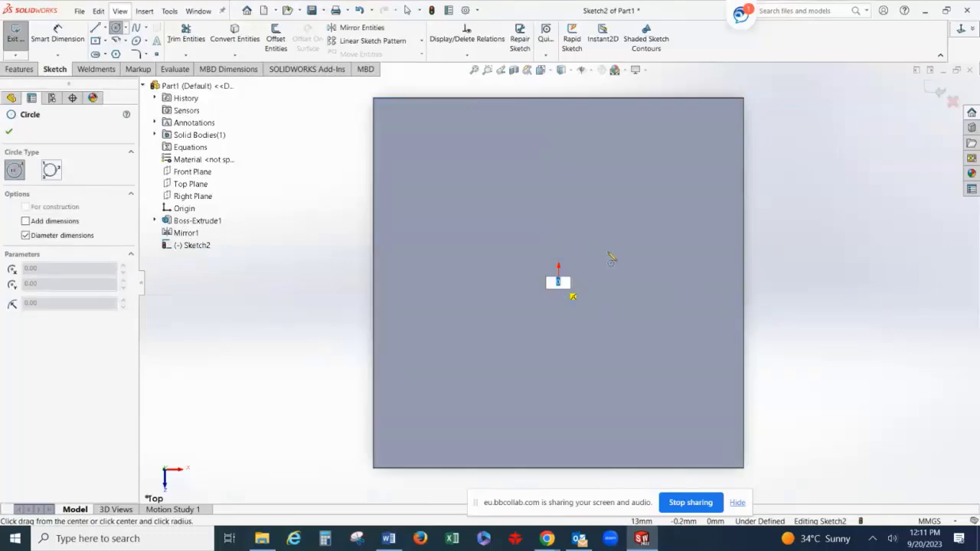
click(642, 230)
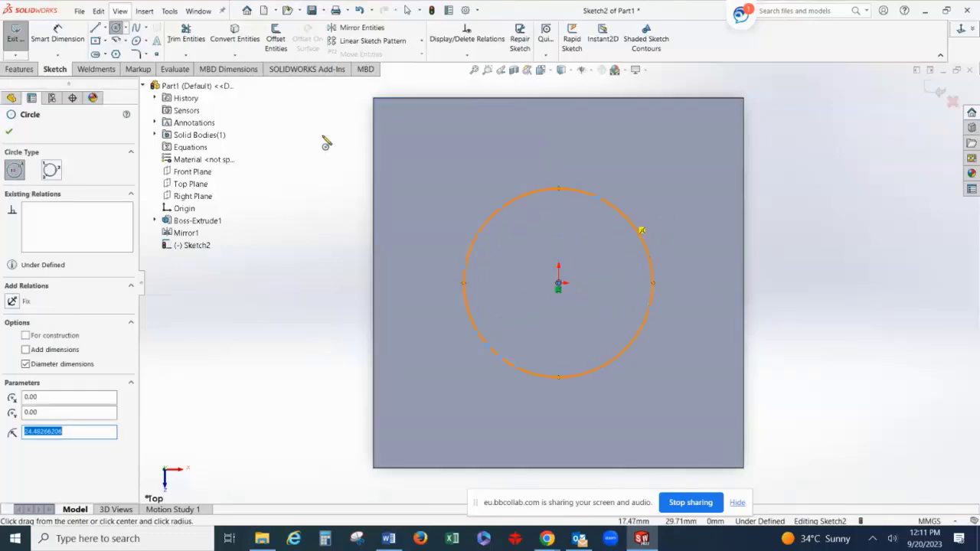
click(9, 131)
Dimension the circle's diameter to 50 mm.
click(57, 34)
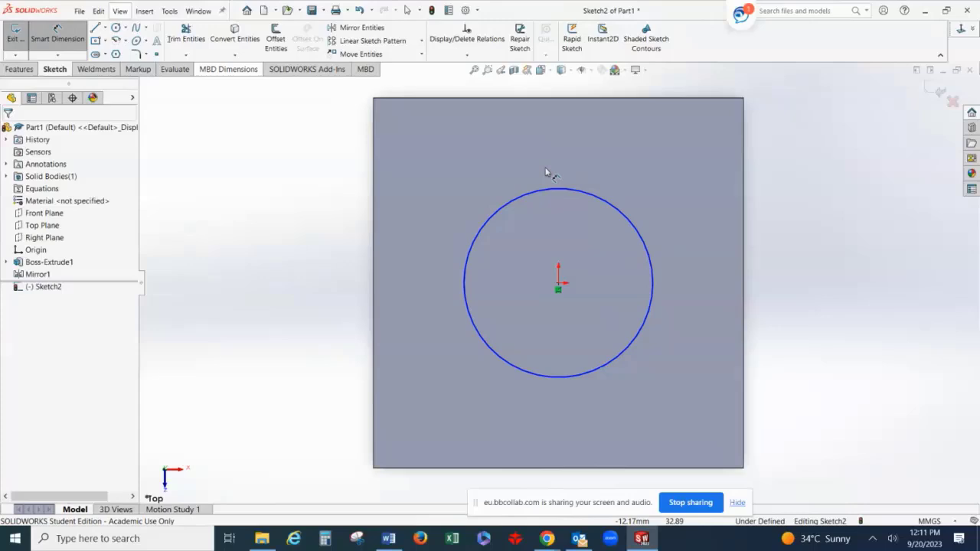
click(606, 206)
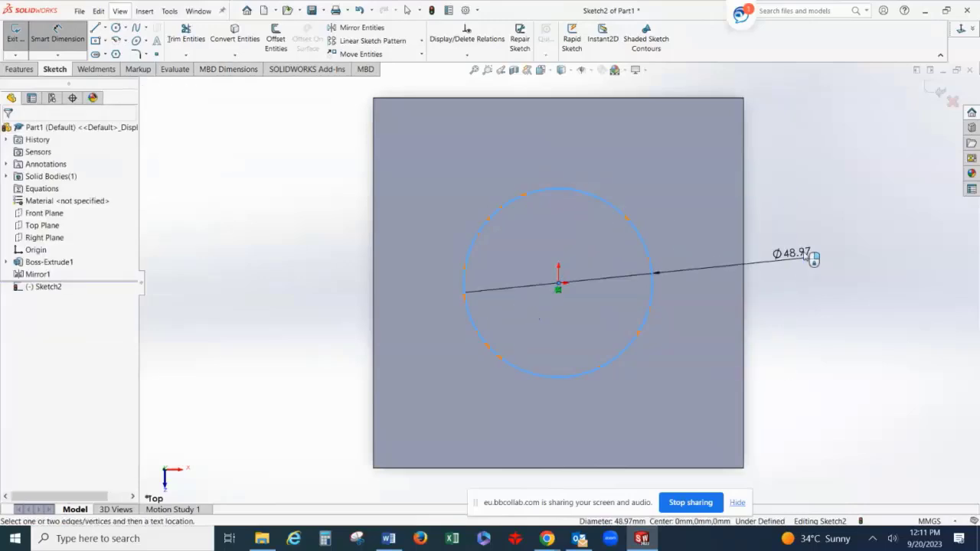
click(796, 264)
text(50)
key(Return)
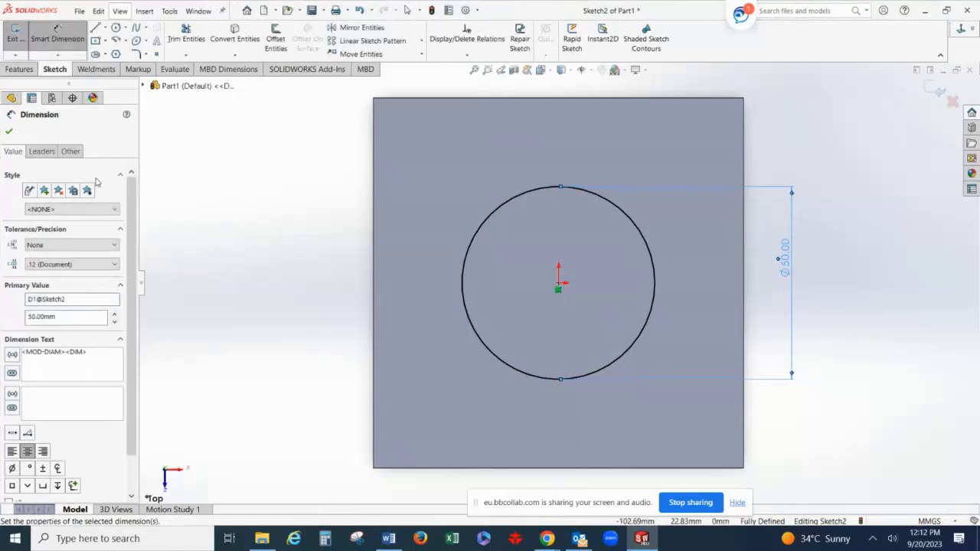
click(8, 131)
Cut the circle through the whole block with an Extruded Cut set to Through All.
click(13, 70)
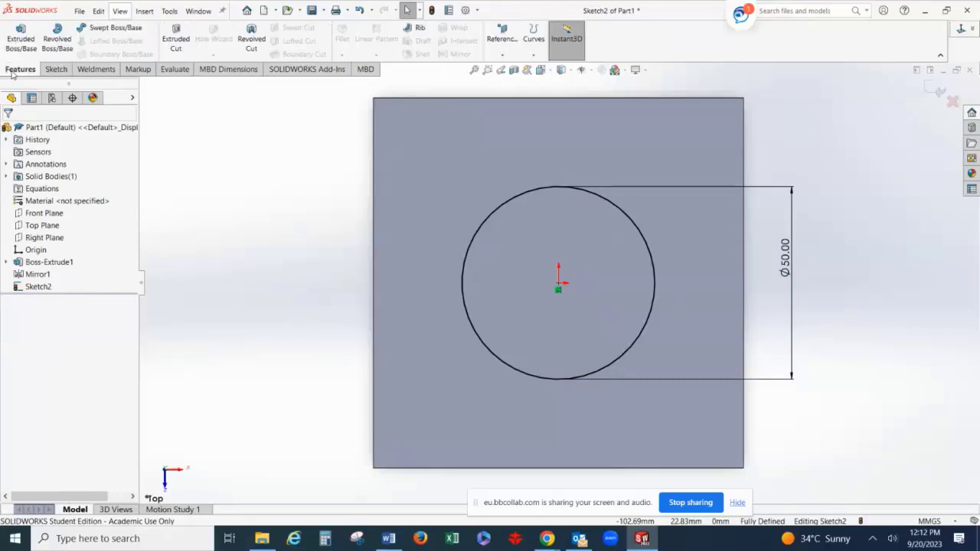
click(172, 42)
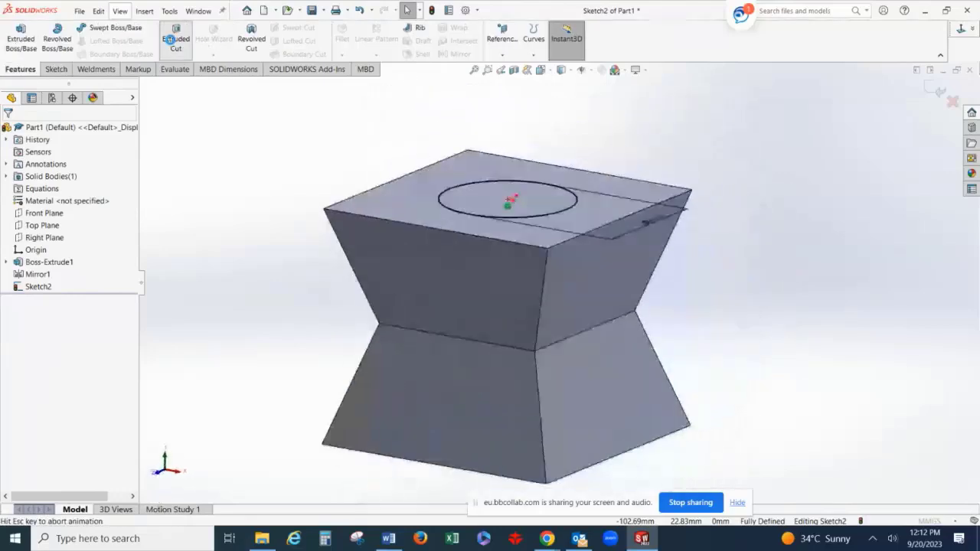
click(78, 203)
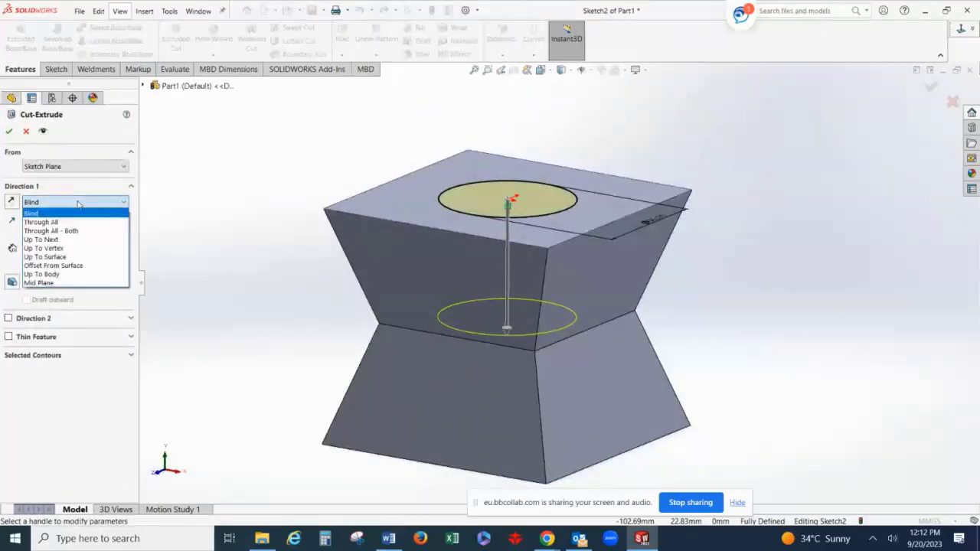
click(77, 222)
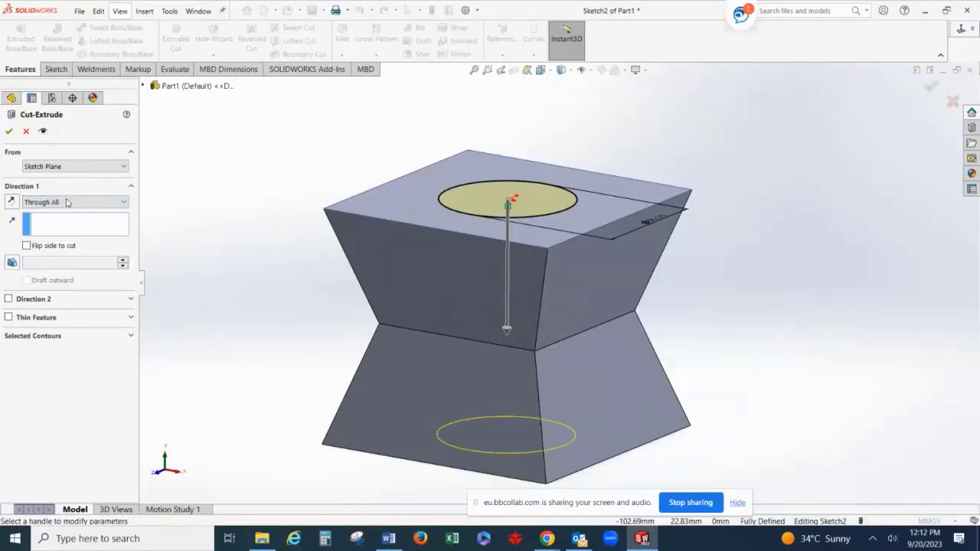
click(9, 132)
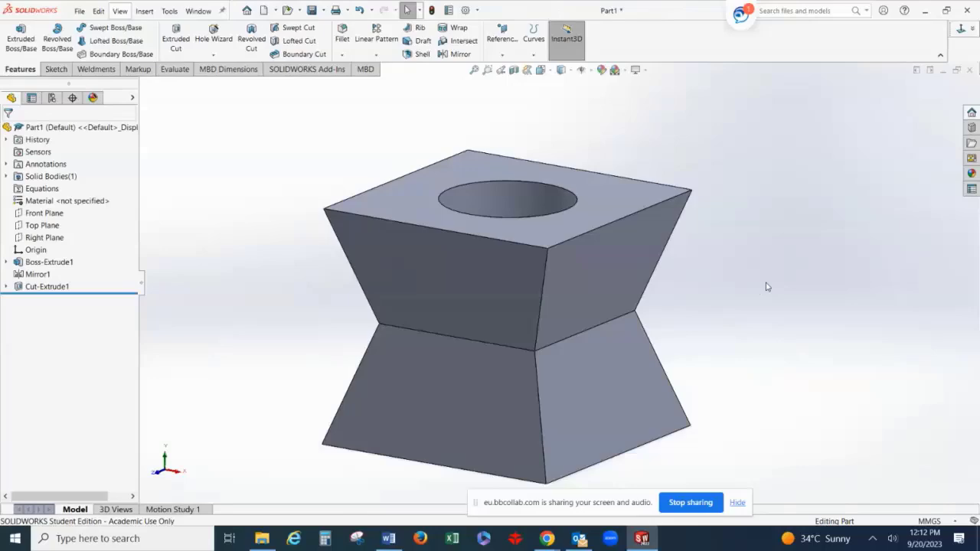
Look up the specified material in the CW_6A worksheet and apply Cast Stainless Steel to the part in SOLIDWORKS.
click(388, 538)
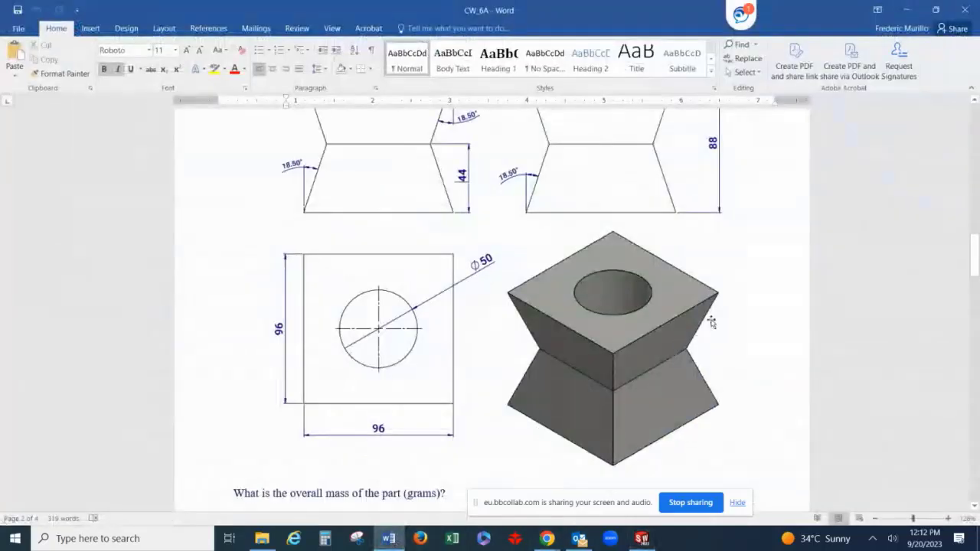
drag(974, 257, 974, 230)
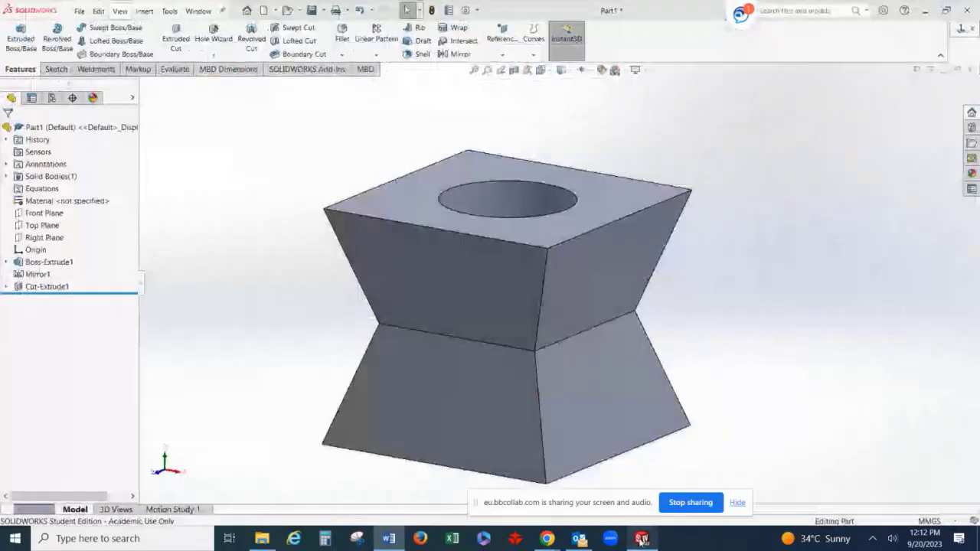
click(642, 538)
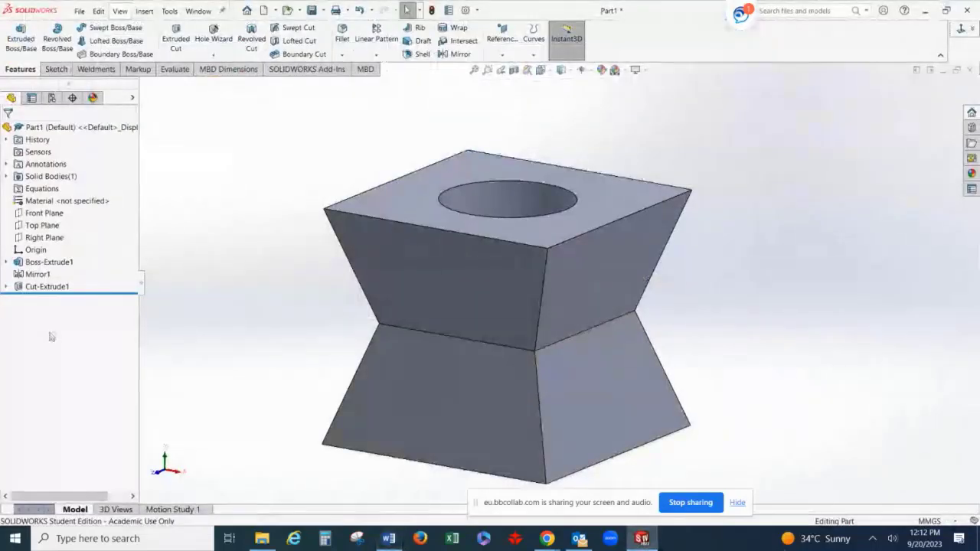
right_click(37, 201)
click(82, 208)
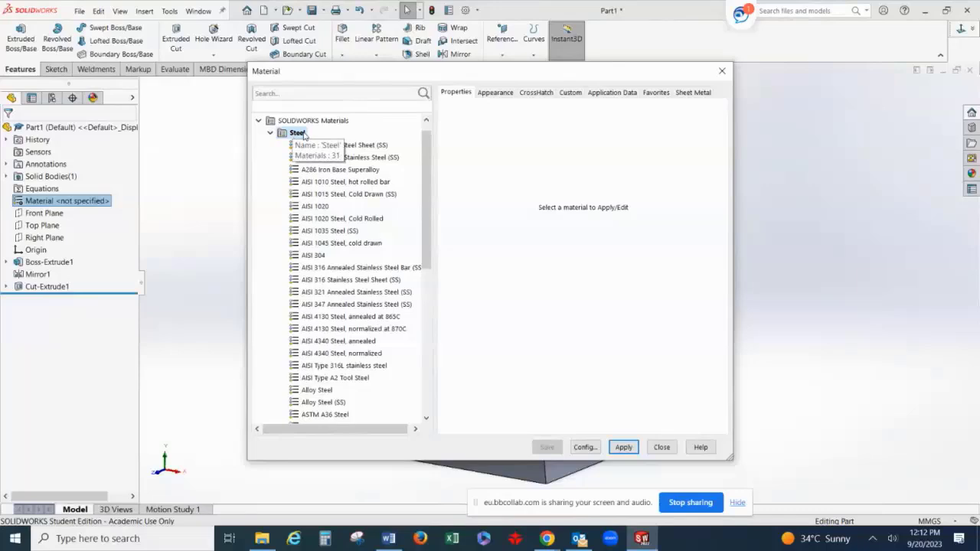
drag(428, 164, 438, 255)
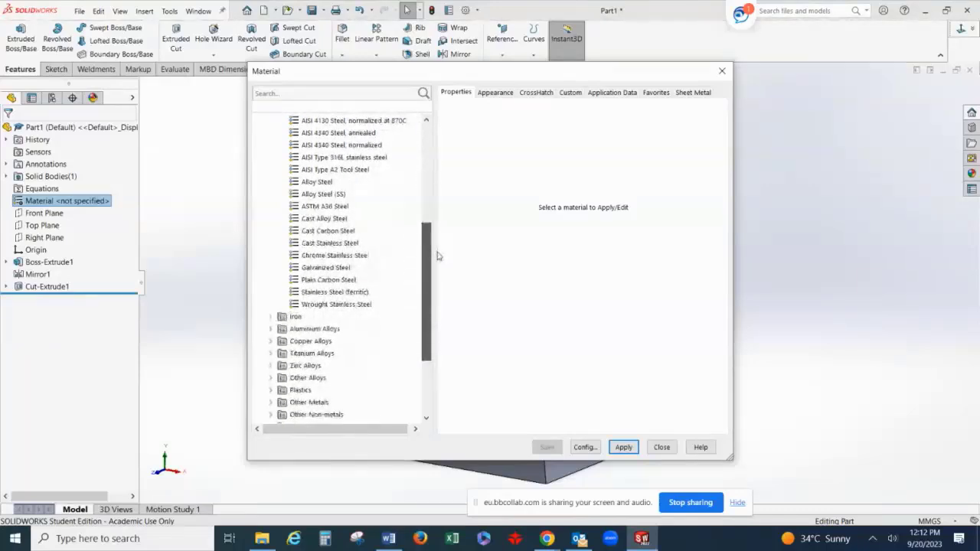
click(328, 244)
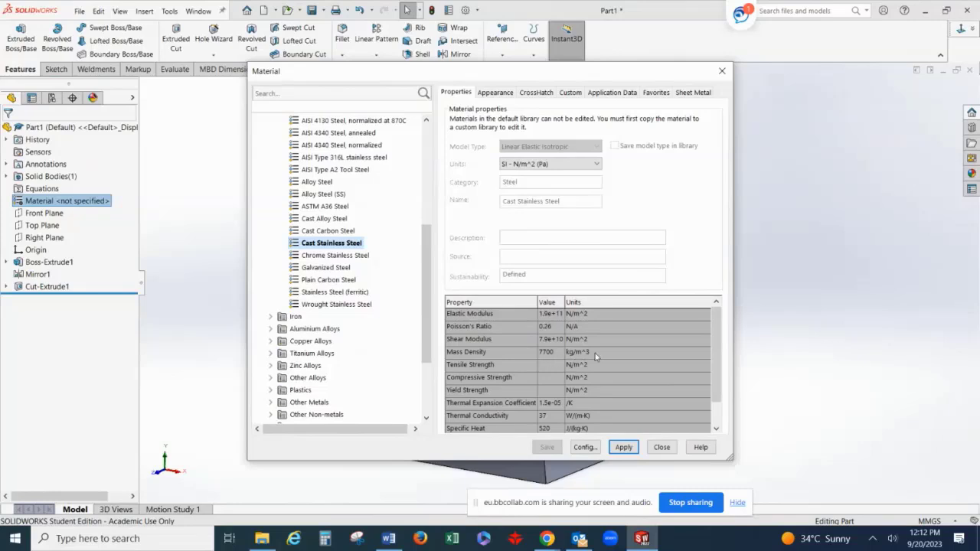
click(624, 447)
click(661, 447)
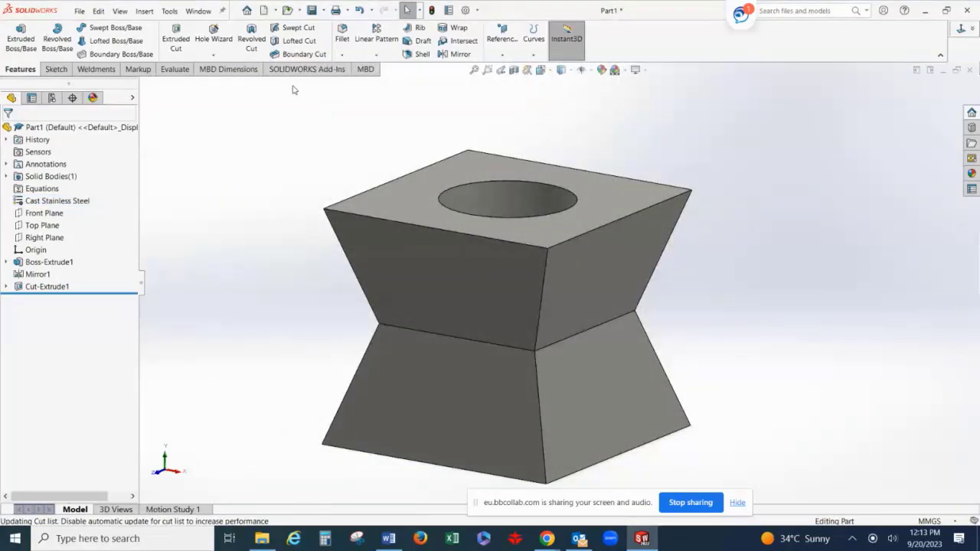
Evaluate the part's mass properties to read its mass in grams.
click(175, 70)
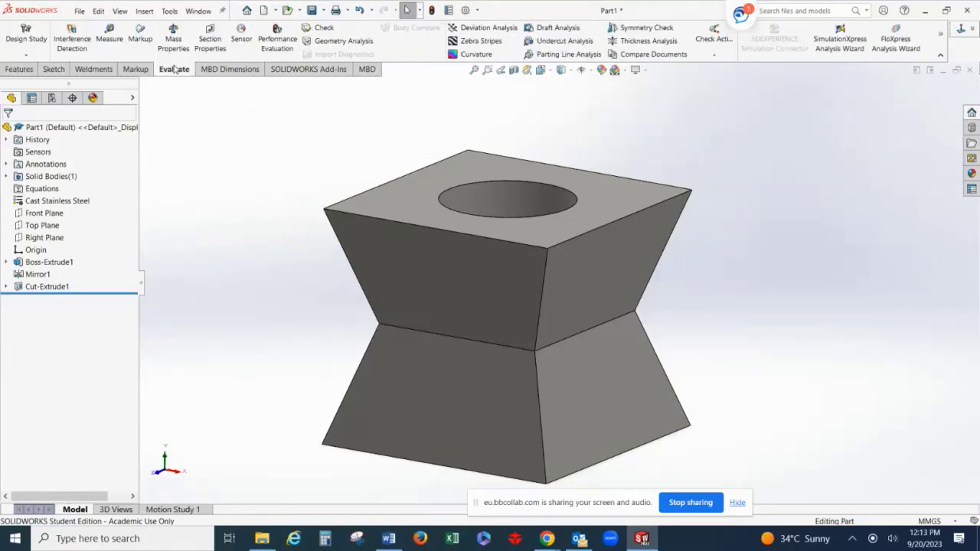
click(173, 38)
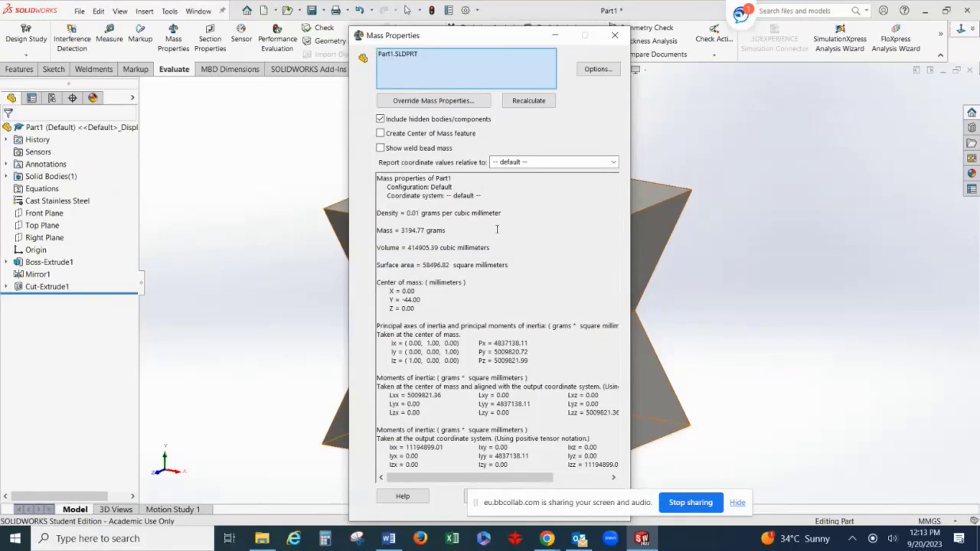
click(613, 35)
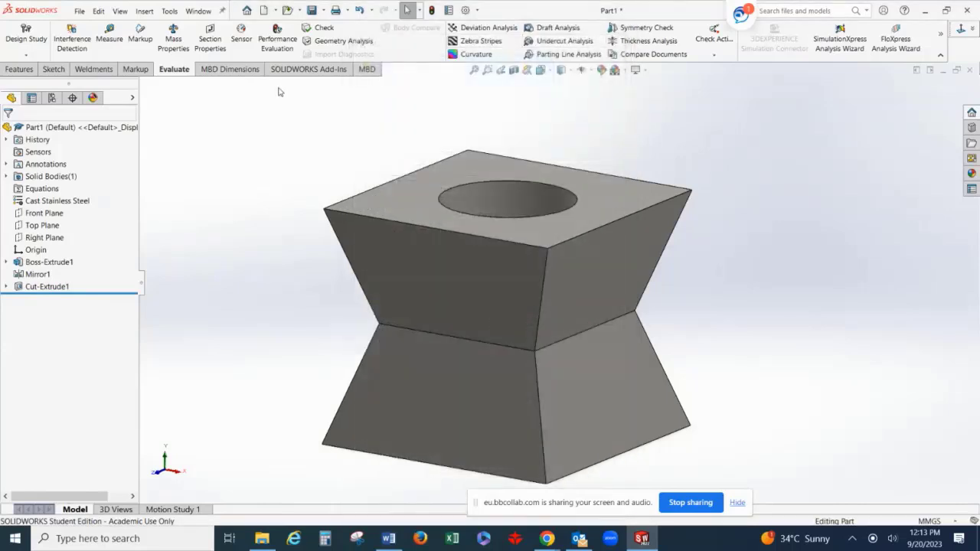
Save the part under the file name CW6a.1.
click(79, 11)
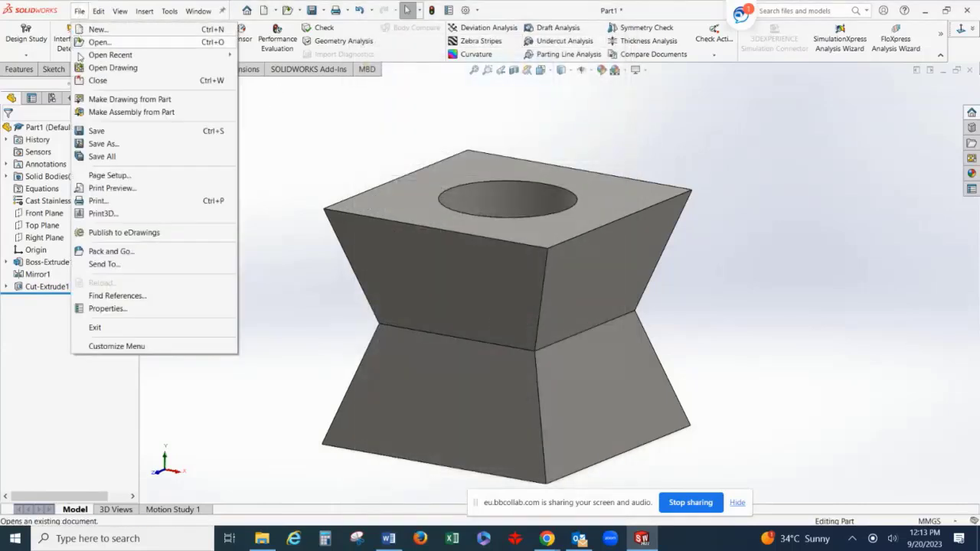
click(89, 146)
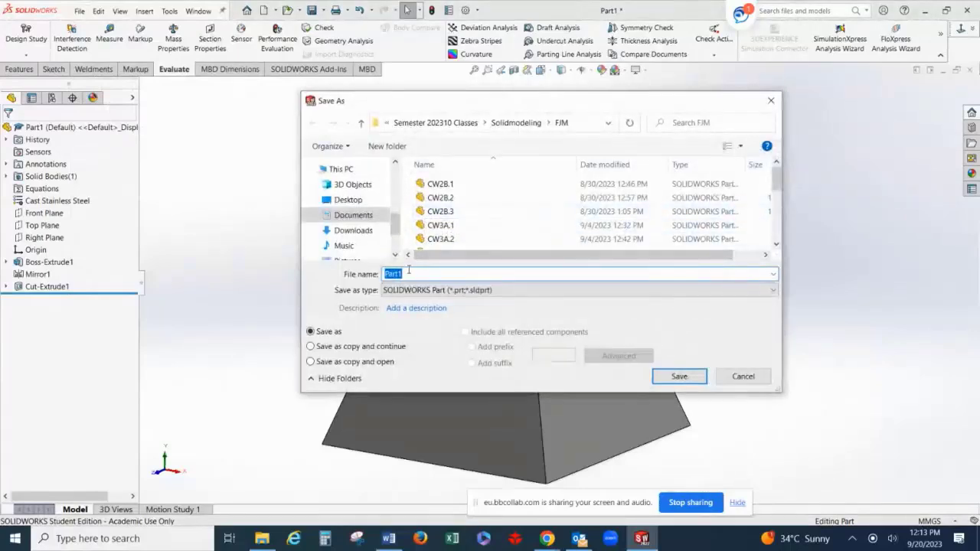
text(CW)
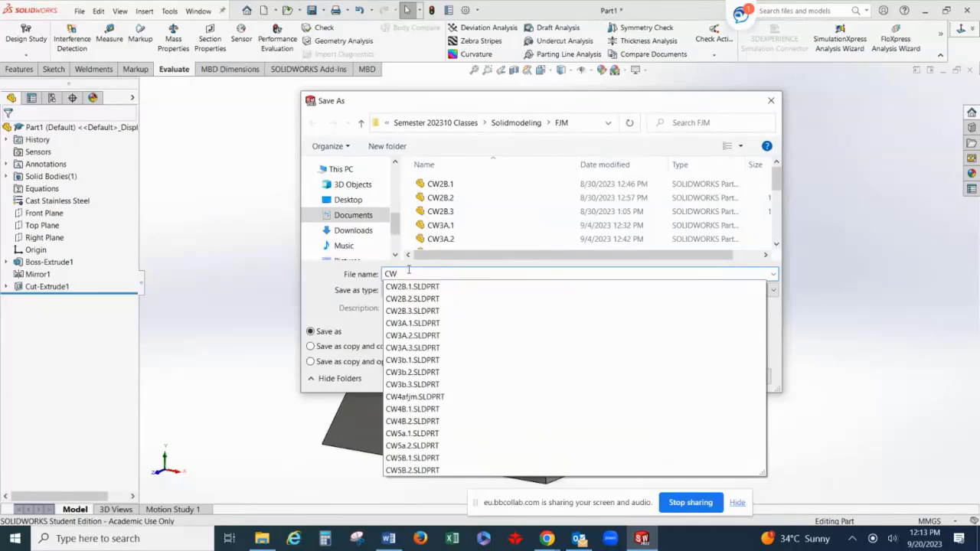
text(6)
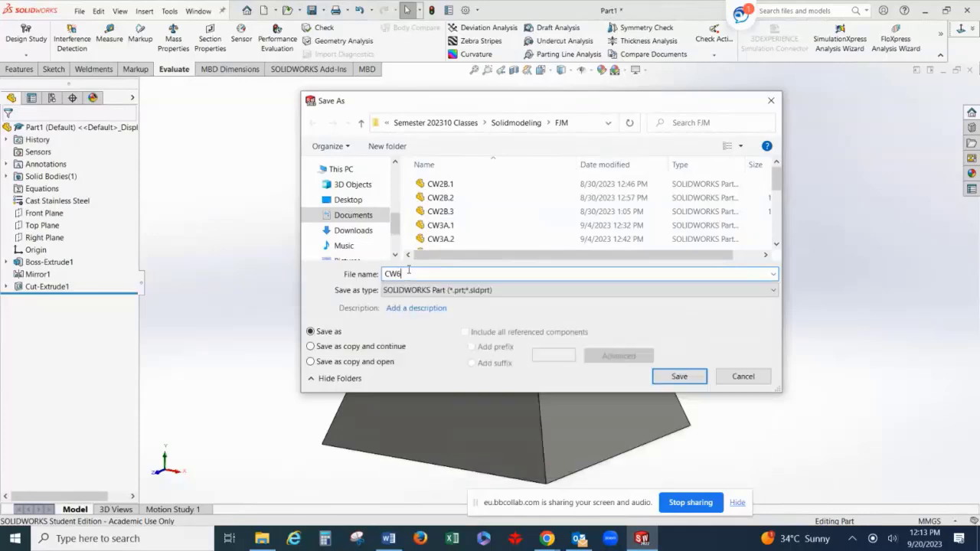
text(a.1)
click(681, 376)
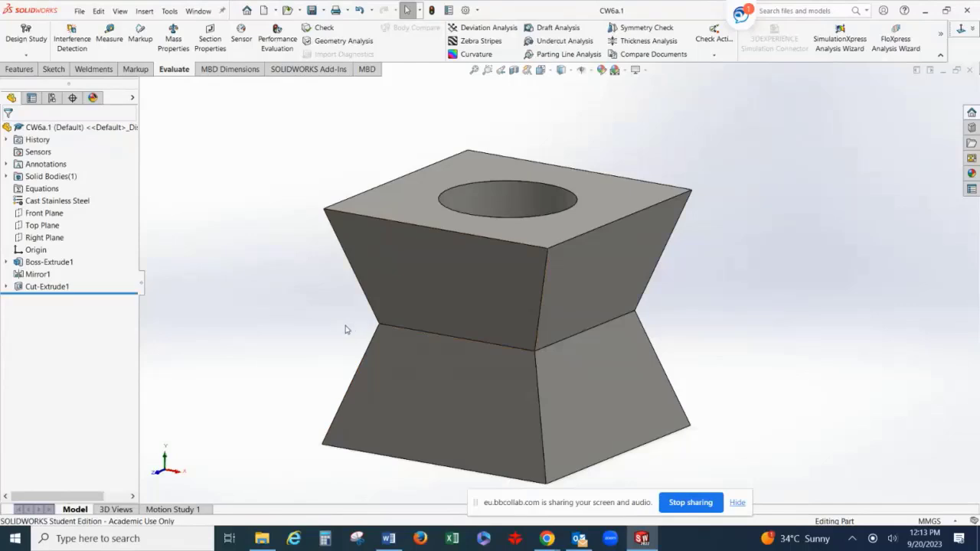
scroll(355, 330, up, 2)
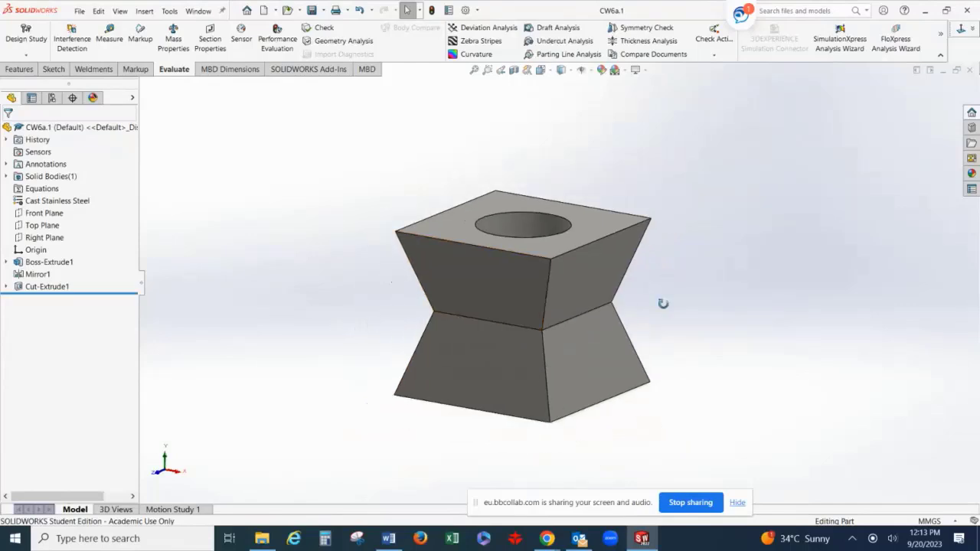
middle_drag(664, 304, 599, 336)
scroll(524, 344, down, 2)
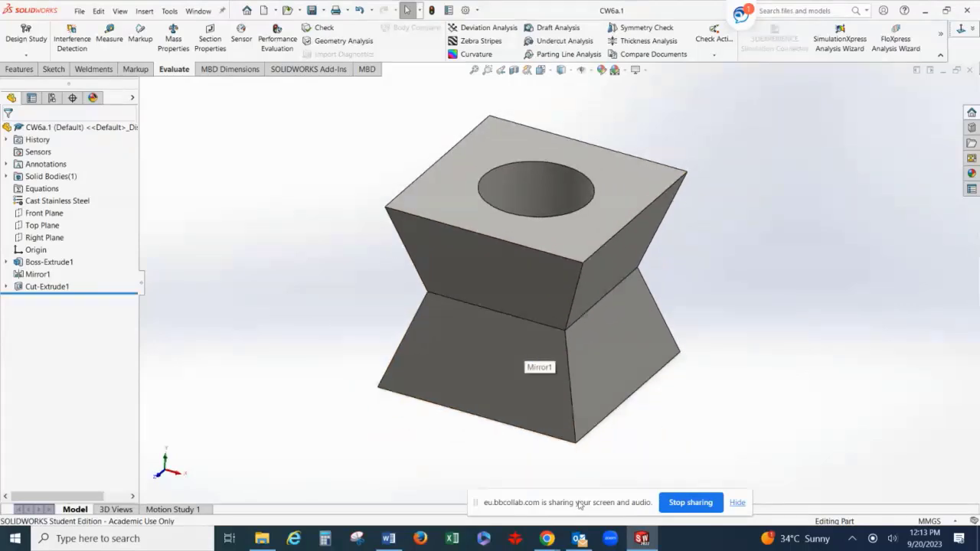
Switch to the CW_6A worksheet in Word and read the Q3 instructions and drawings for modifying the part.
click(388, 538)
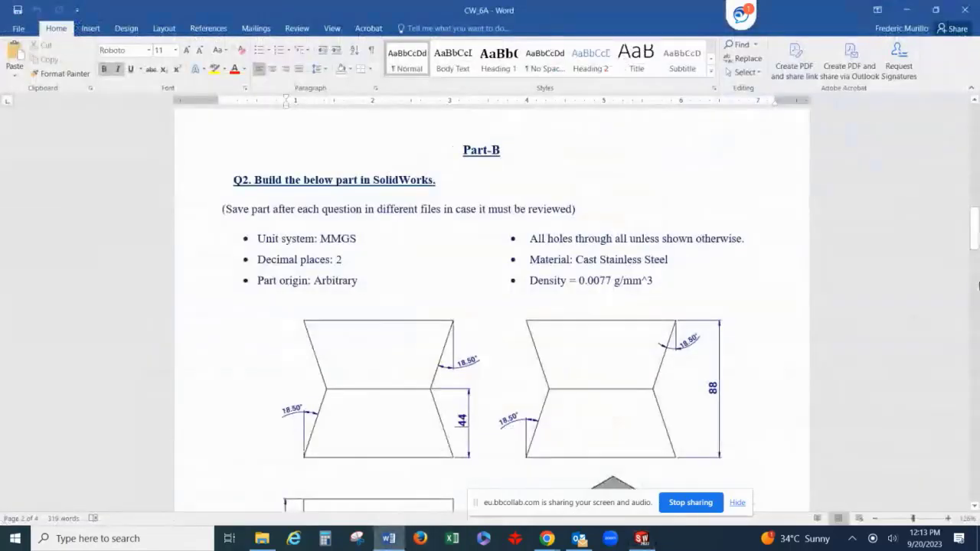
mouse_move(973, 247)
mouse_down()
mouse_move(973, 361)
mouse_move(975, 328)
mouse_up()
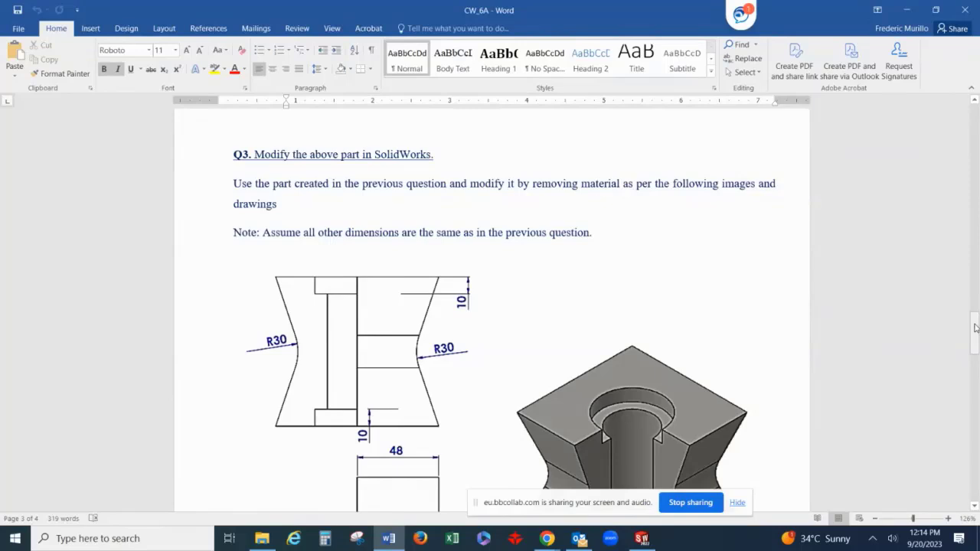
scroll(974, 327, down, 3)
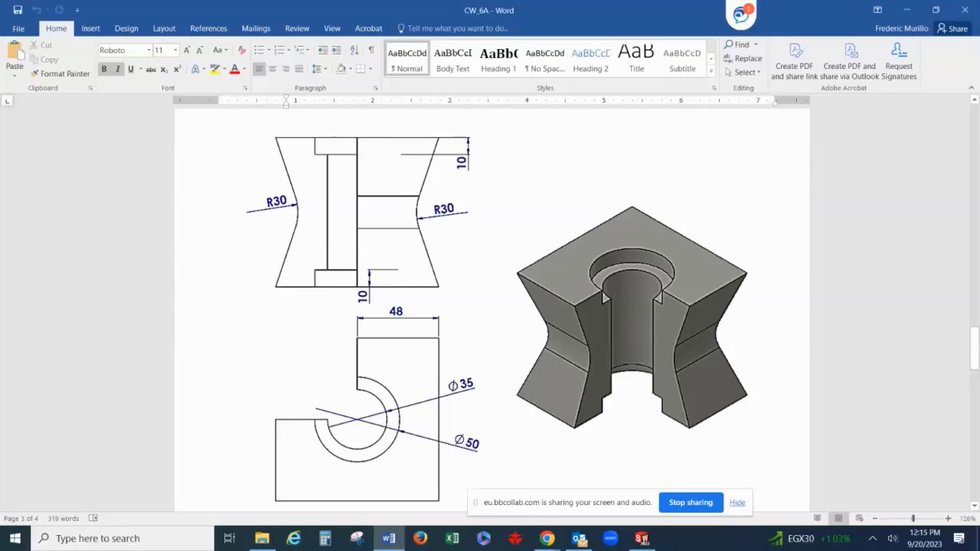
Compare the Q2 and Q3 drawings in the CW_6A worksheet to identify the fillet, corner cut and hole changes required.
scroll(490, 306, up, 5)
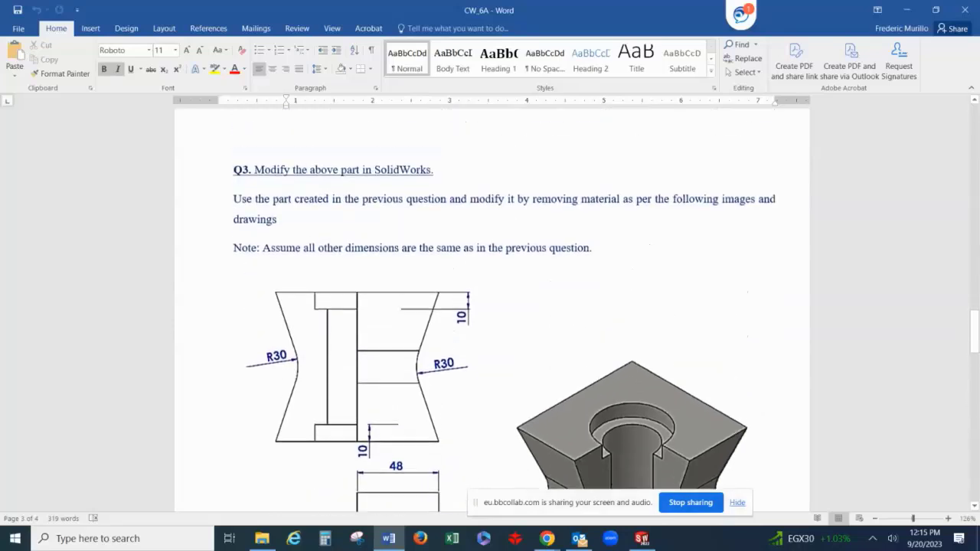
scroll(490, 306, up, 10)
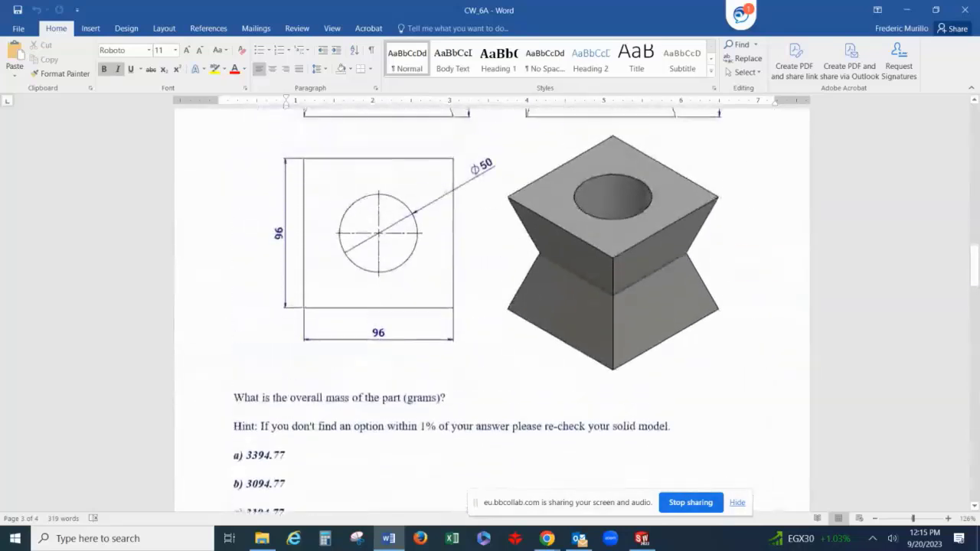
scroll(490, 306, up, 1)
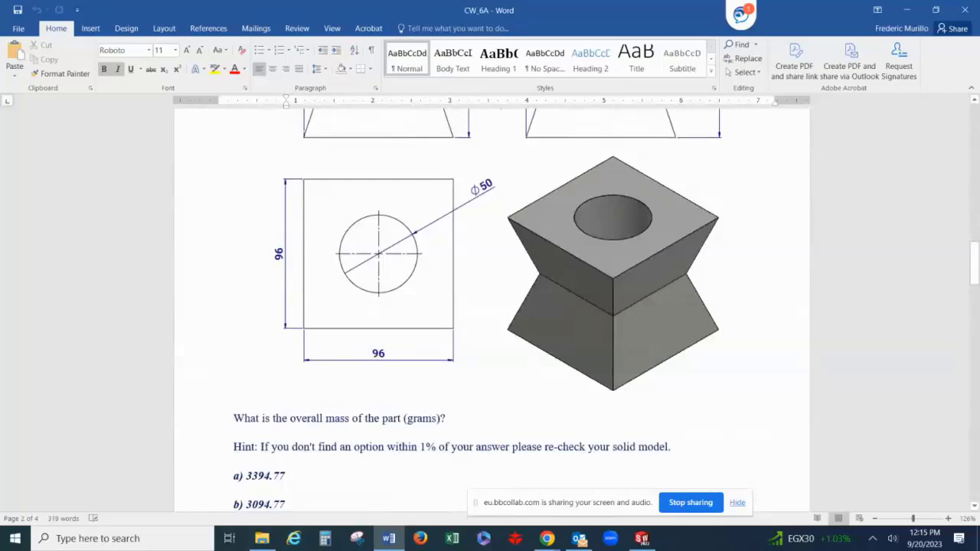
scroll(490, 306, down, 7)
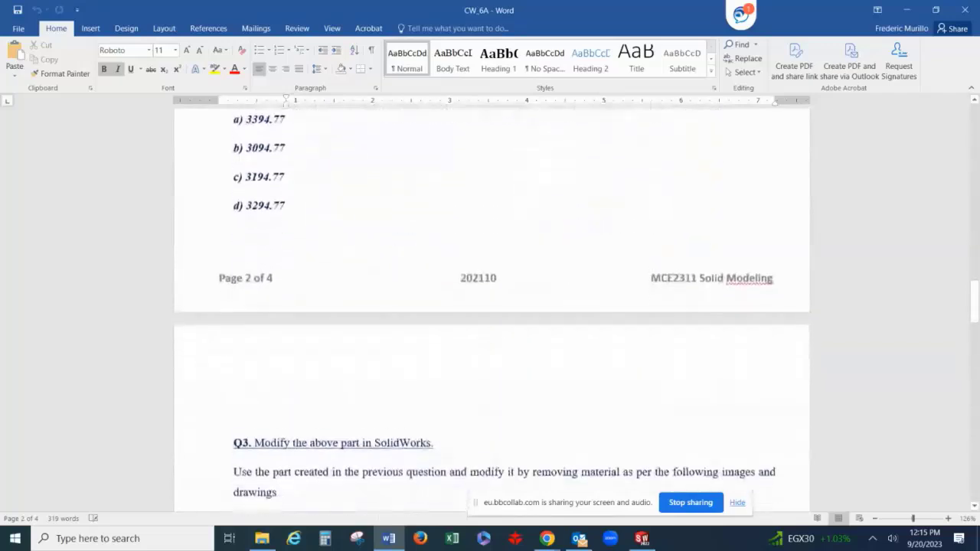
scroll(489, 306, down, 5)
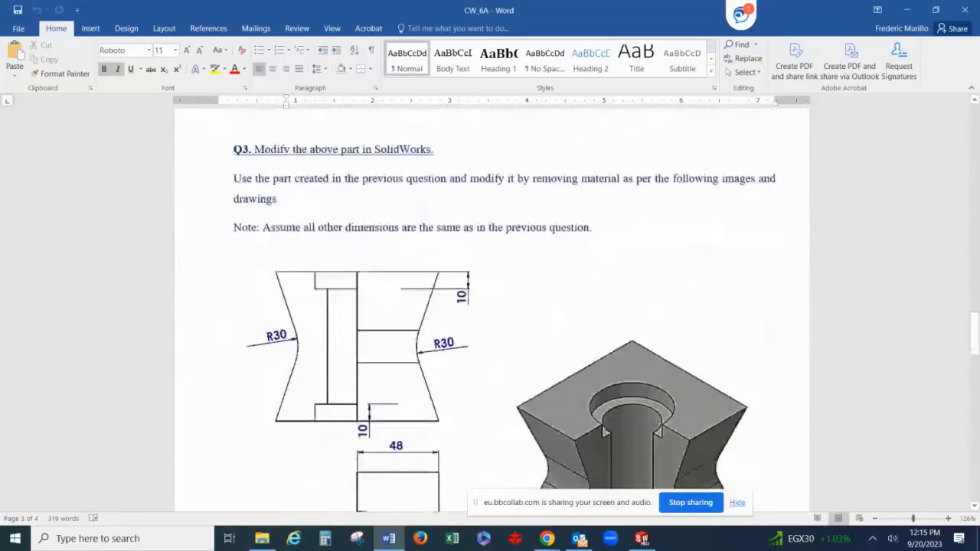
scroll(490, 306, down, 1)
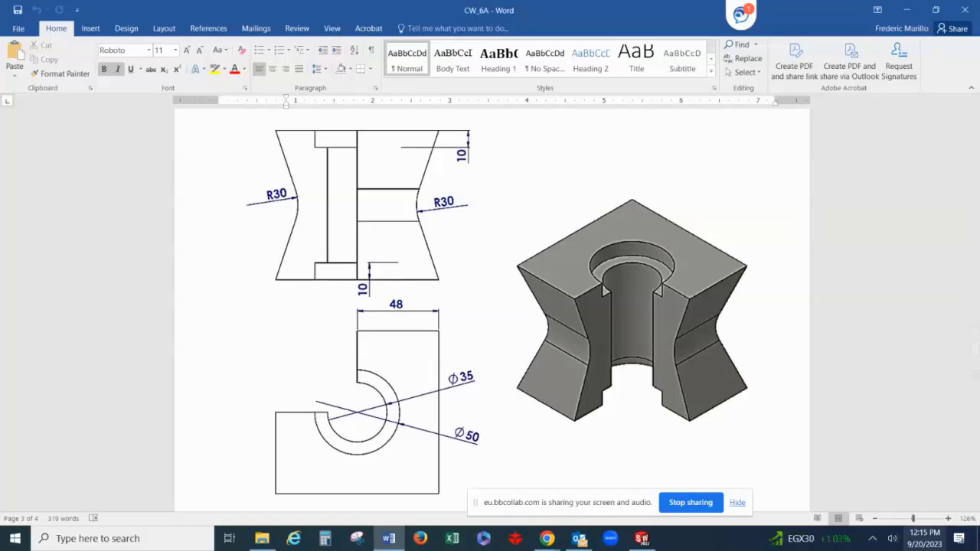
Switch to SOLIDWORKS and fillet the four edges around the part's narrow waist with a 30 mm radius.
click(641, 538)
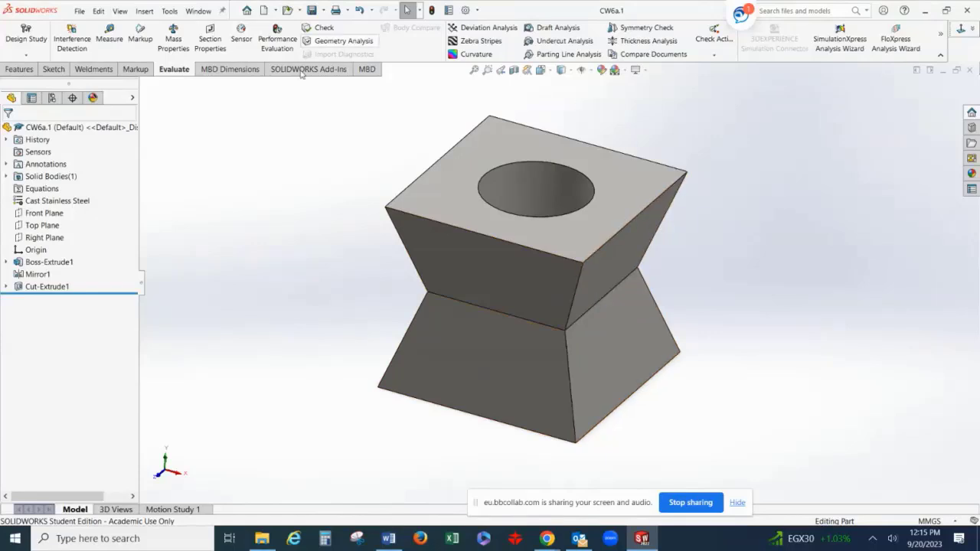
click(17, 70)
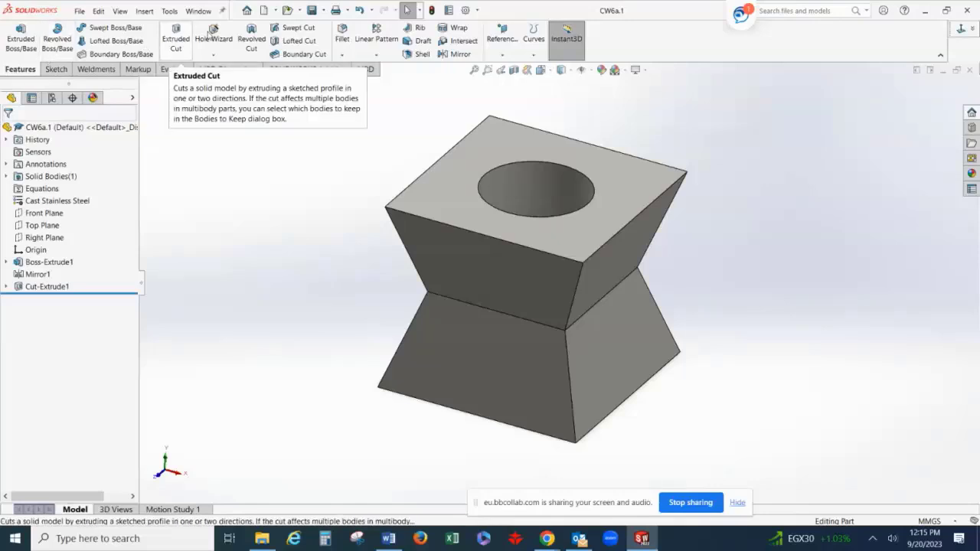
click(346, 37)
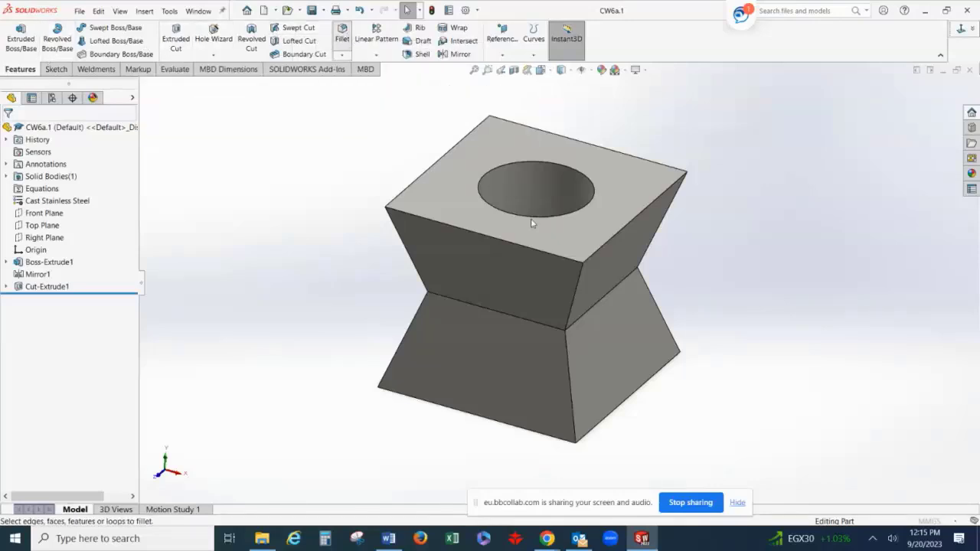
click(513, 318)
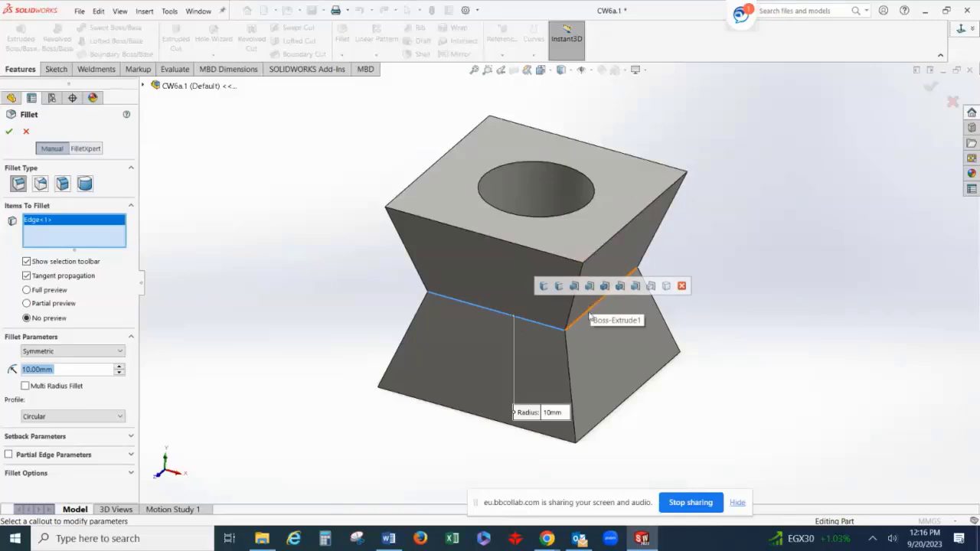
click(591, 311)
middle_drag(846, 255, 603, 277)
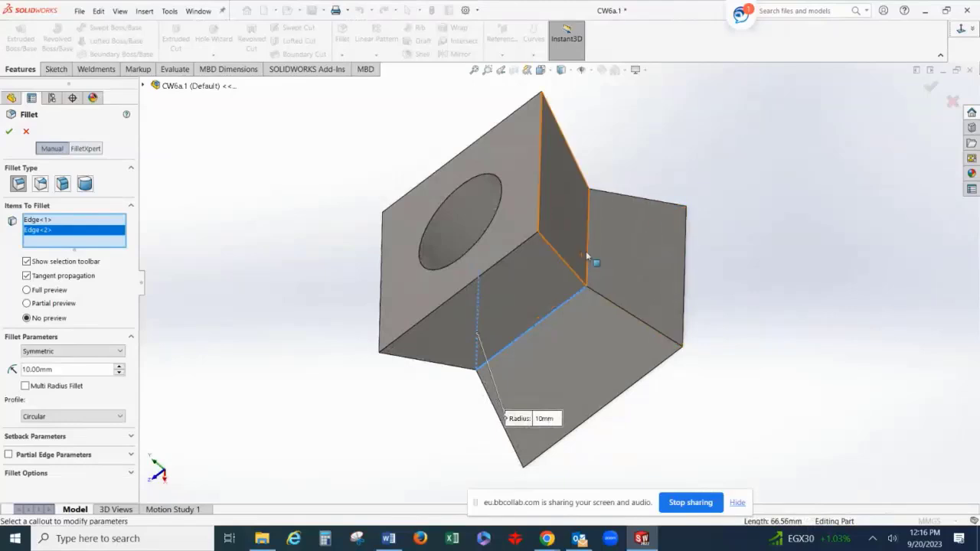
click(588, 248)
middle_drag(701, 154, 658, 291)
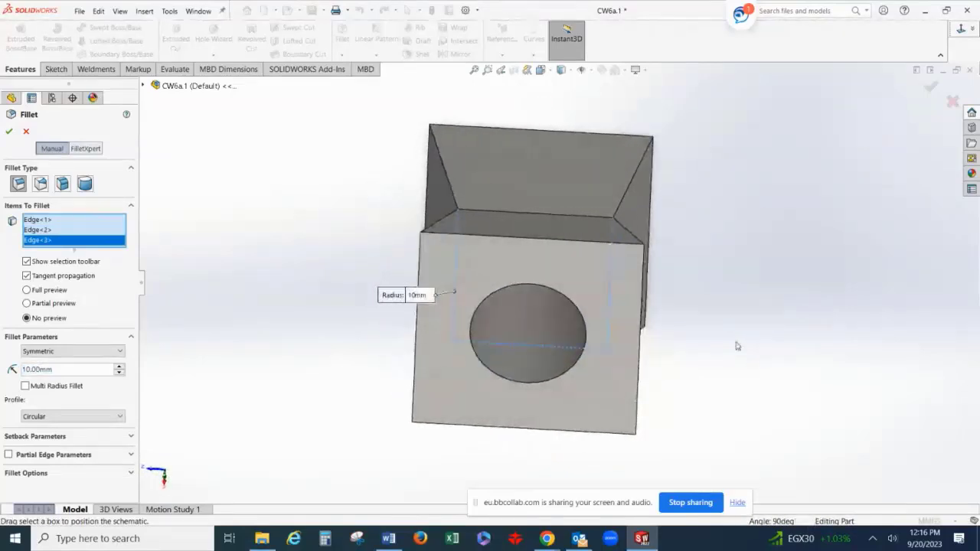
click(521, 217)
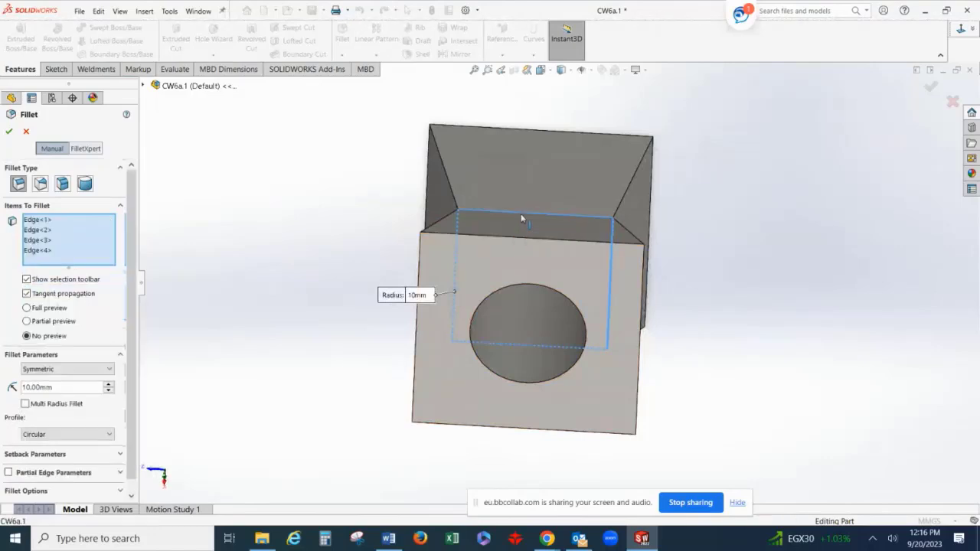
middle_drag(321, 324, 210, 134)
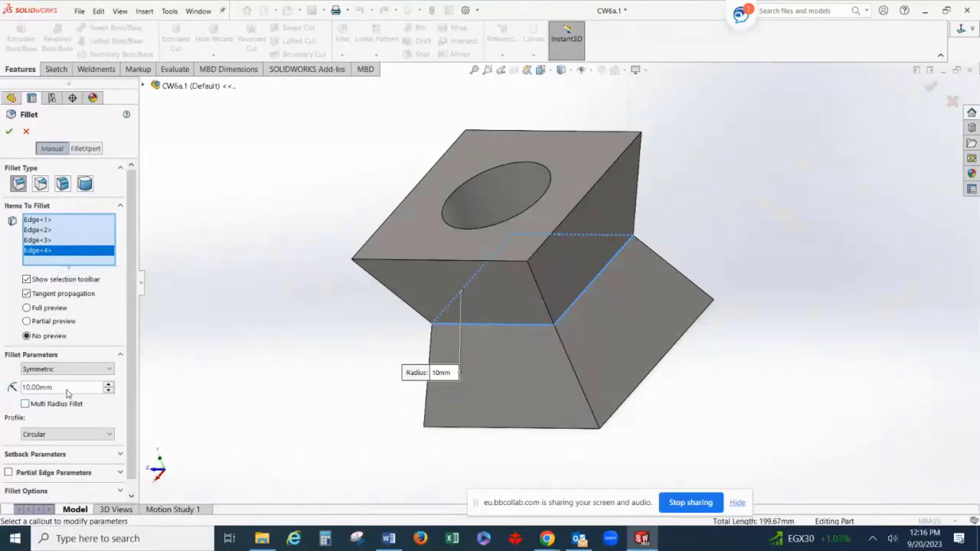
click(110, 386)
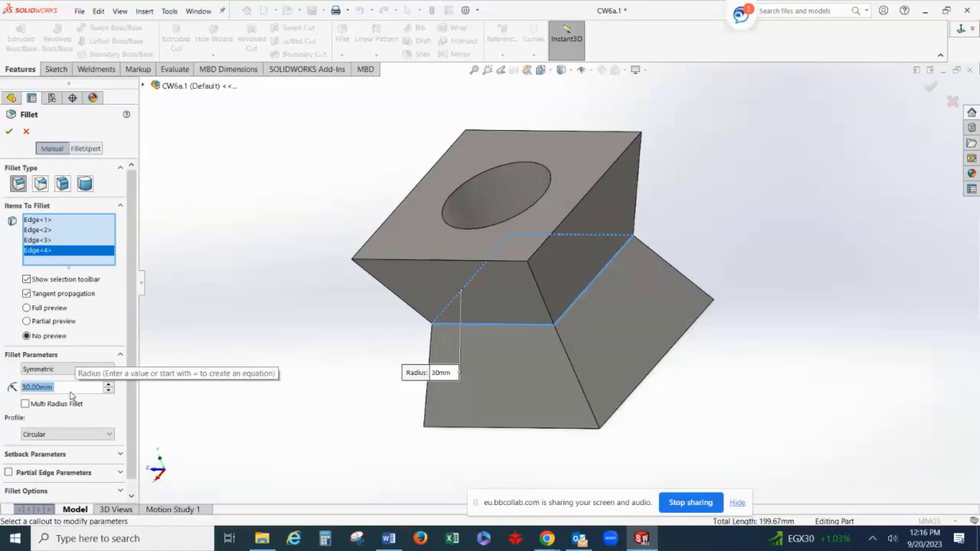
click(9, 132)
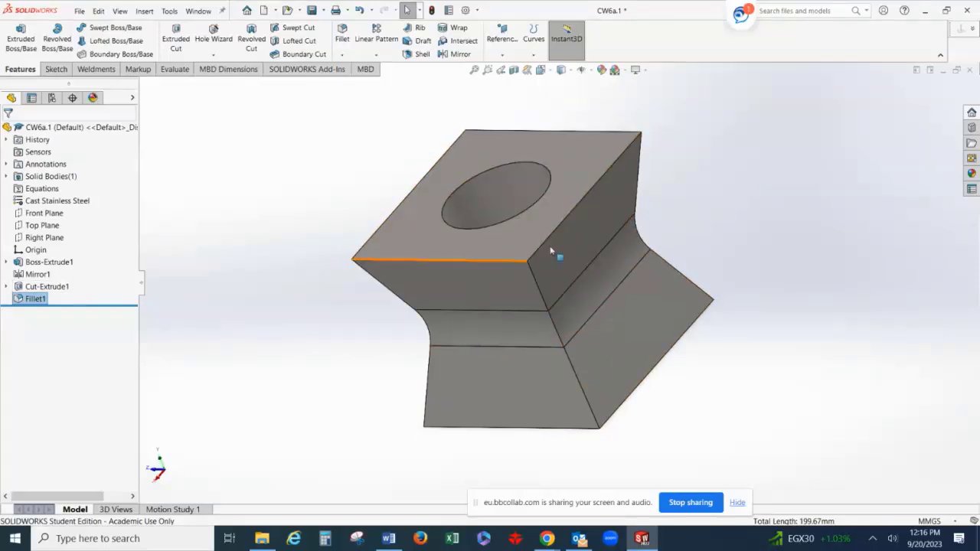
Sketch a corner rectangle on the part's top face from its outer corner to the origin, covering one quarter of the face.
click(509, 247)
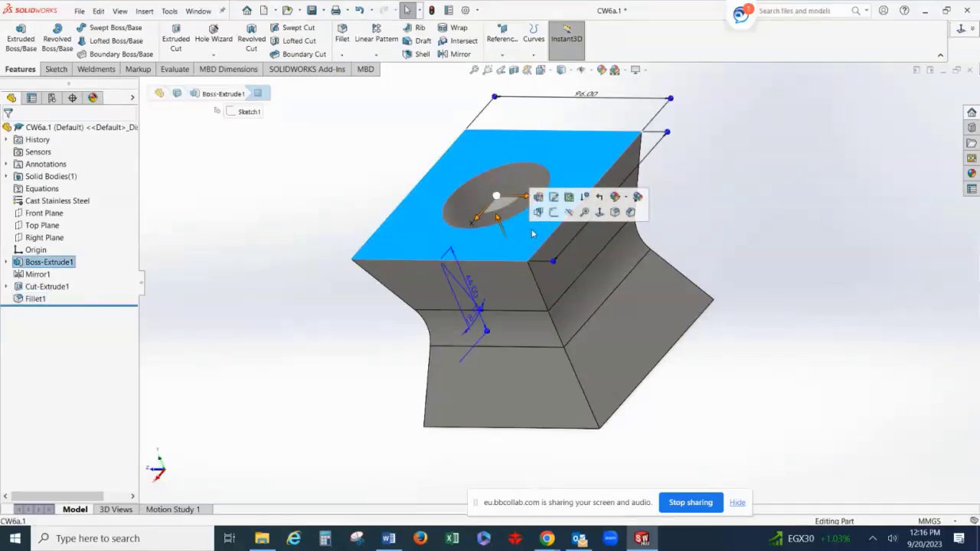
click(554, 213)
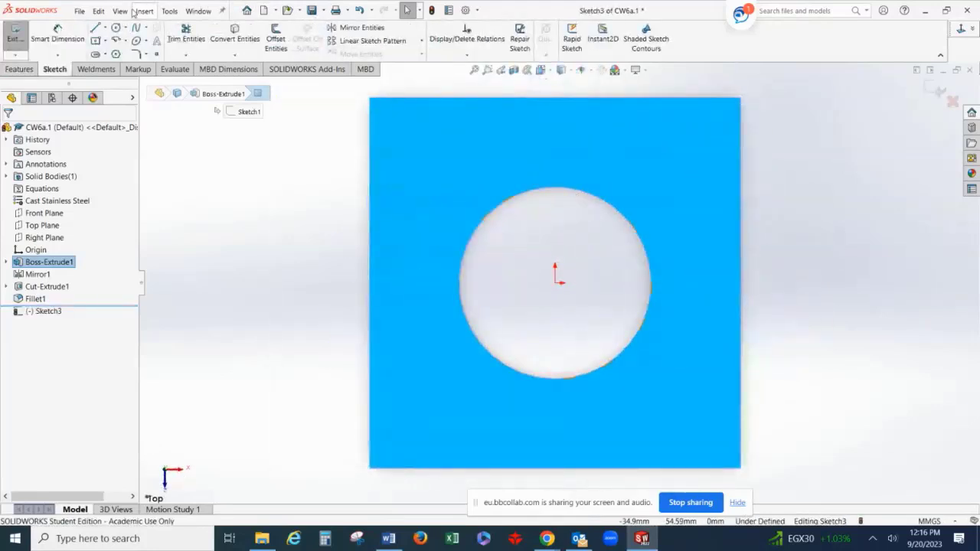
click(105, 42)
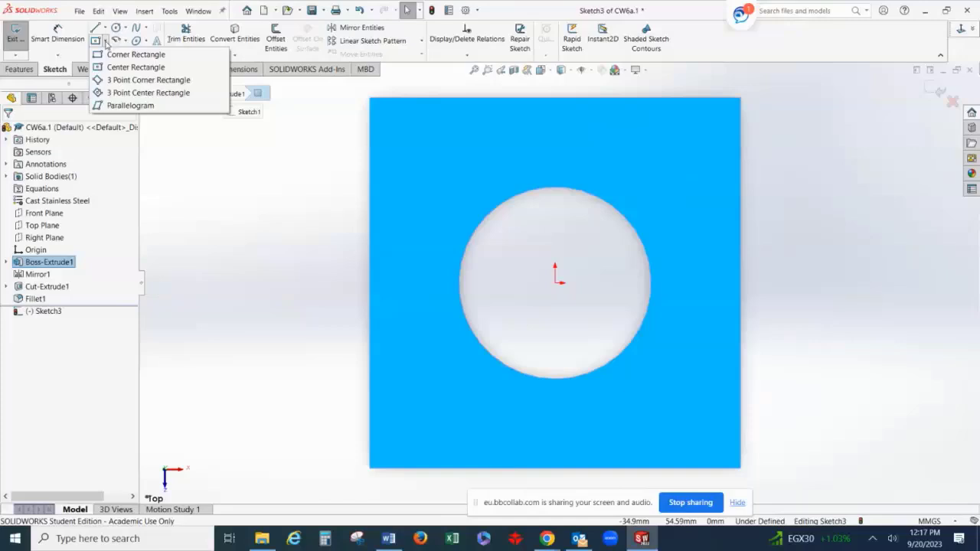
click(114, 42)
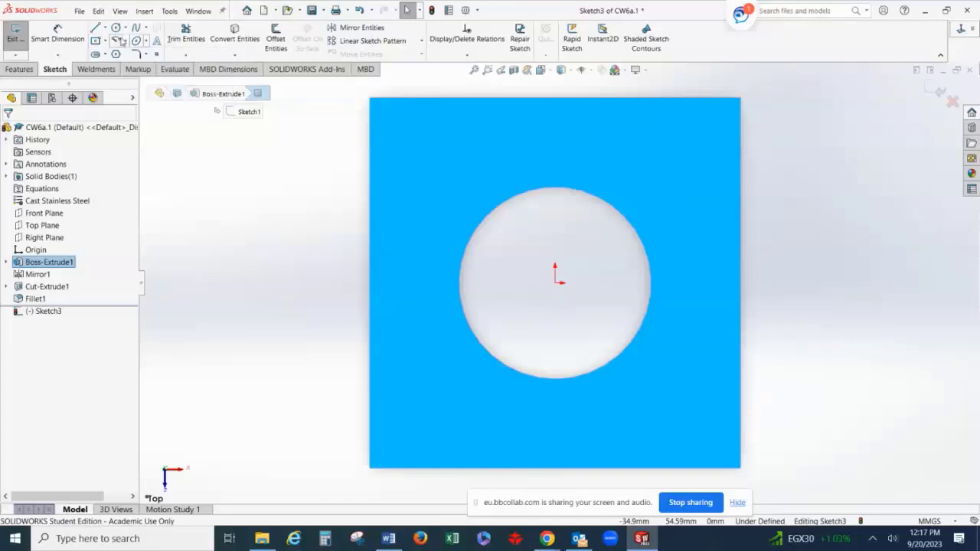
click(106, 42)
click(108, 56)
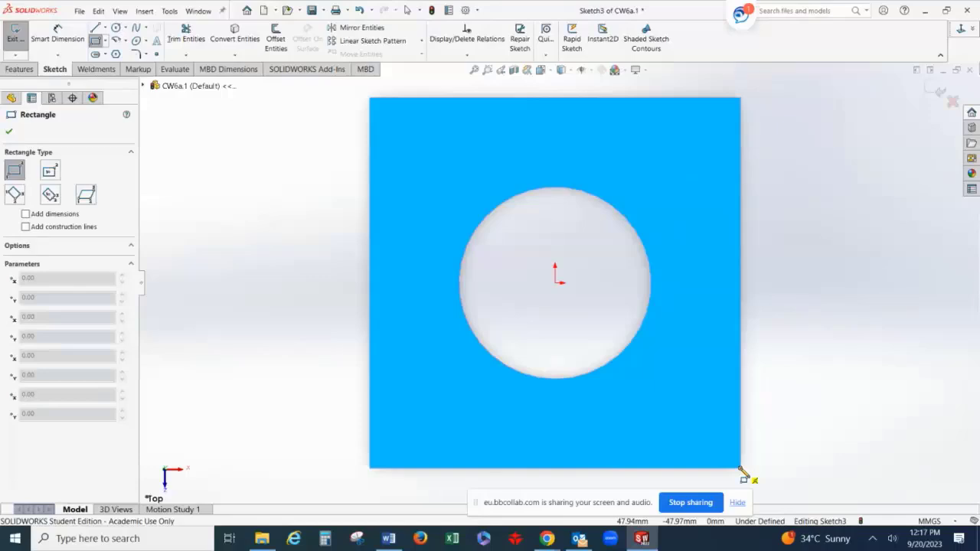
click(740, 468)
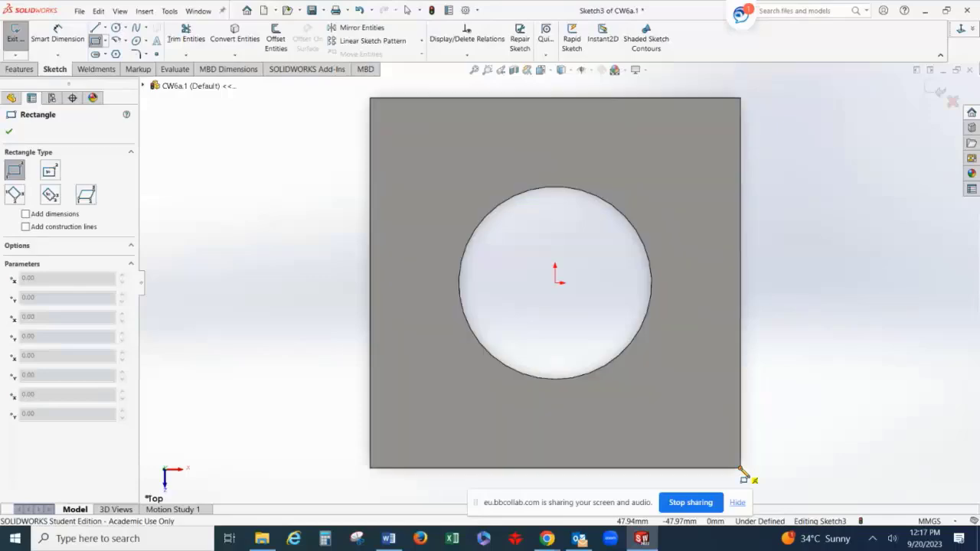
click(556, 283)
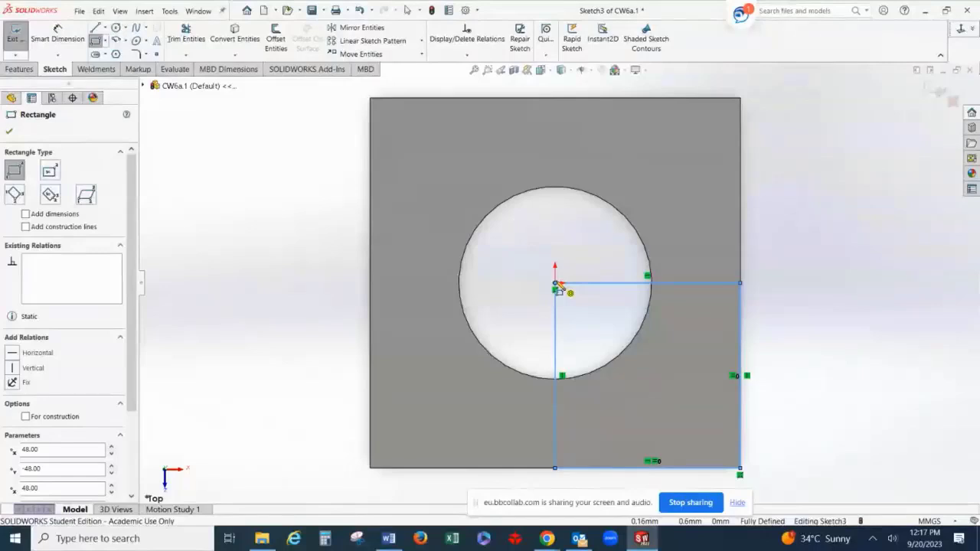
click(9, 131)
Cut the quarter rectangle sketch through the whole part with an Extruded Cut set to Through All.
click(18, 70)
click(175, 40)
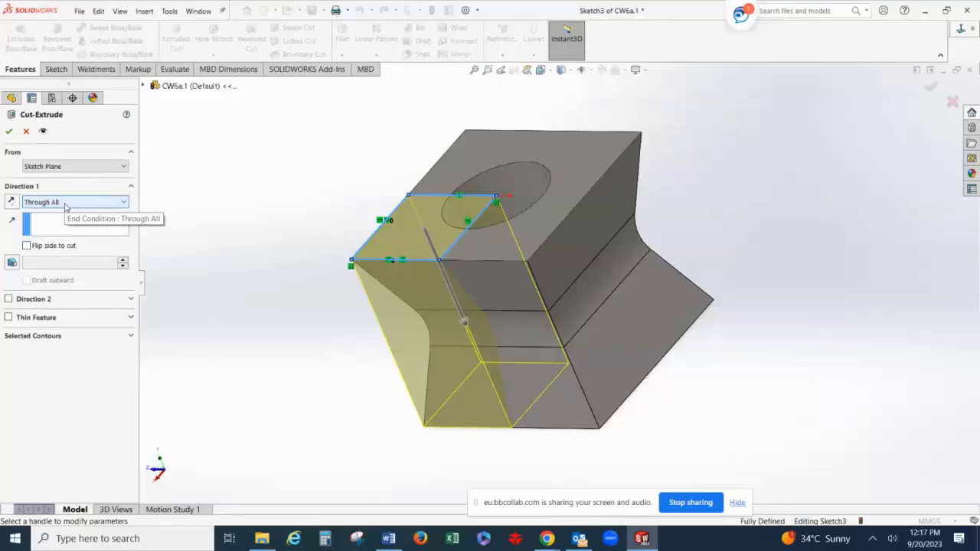
click(9, 132)
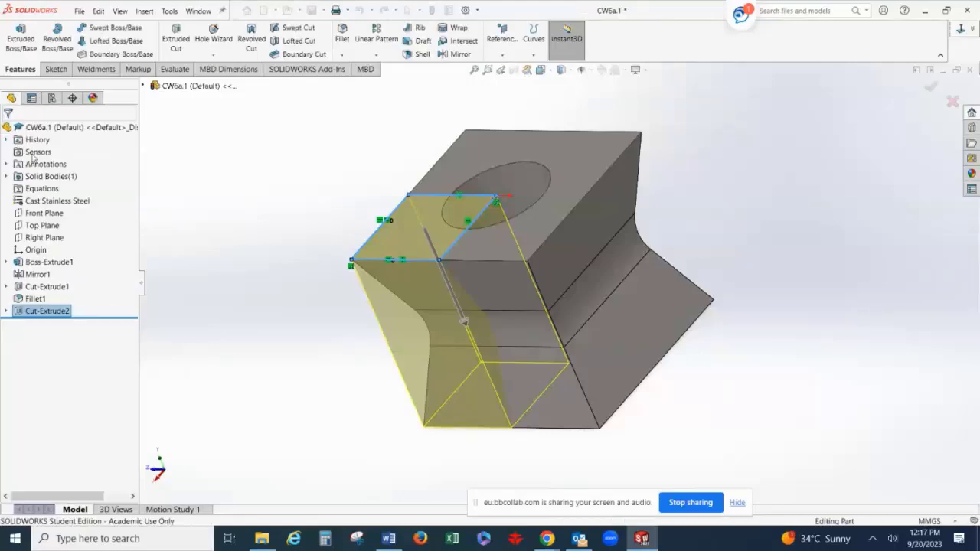
click(257, 340)
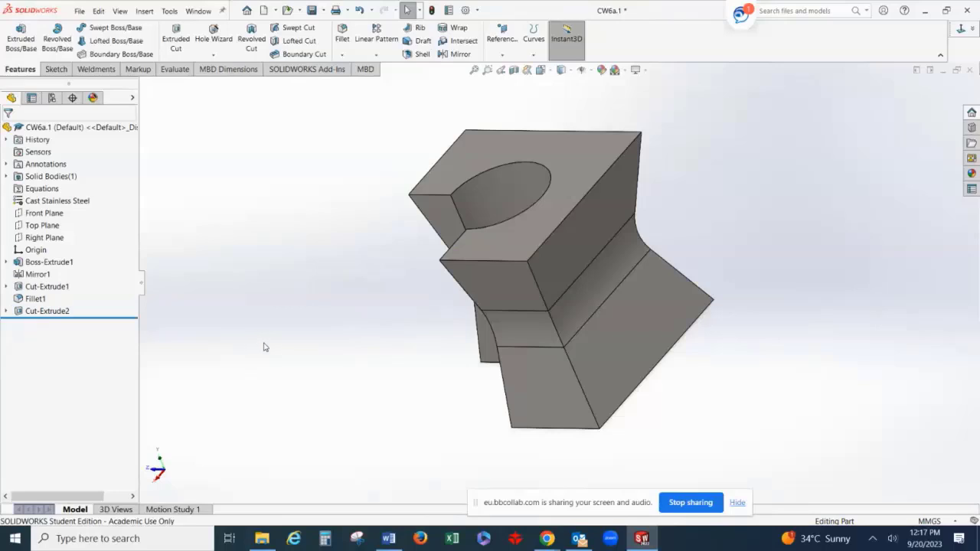
middle_drag(263, 346, 280, 315)
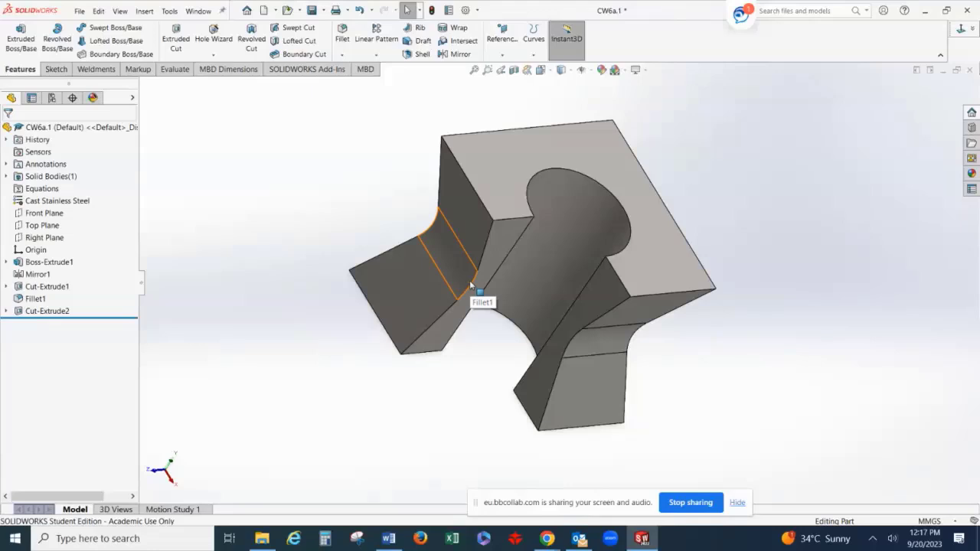
Edit the sketch of the central hole's cut and set the circle's diameter to 35 mm.
click(6, 288)
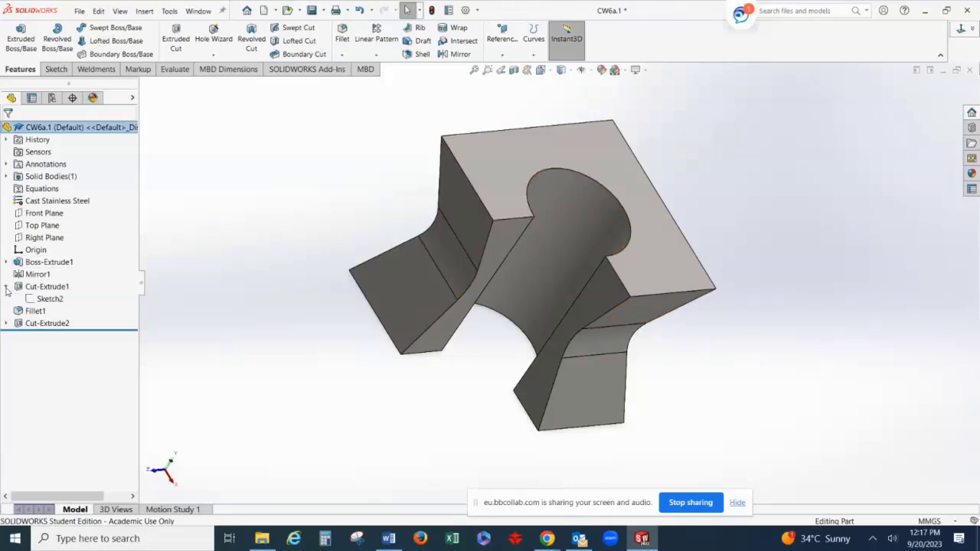
click(48, 298)
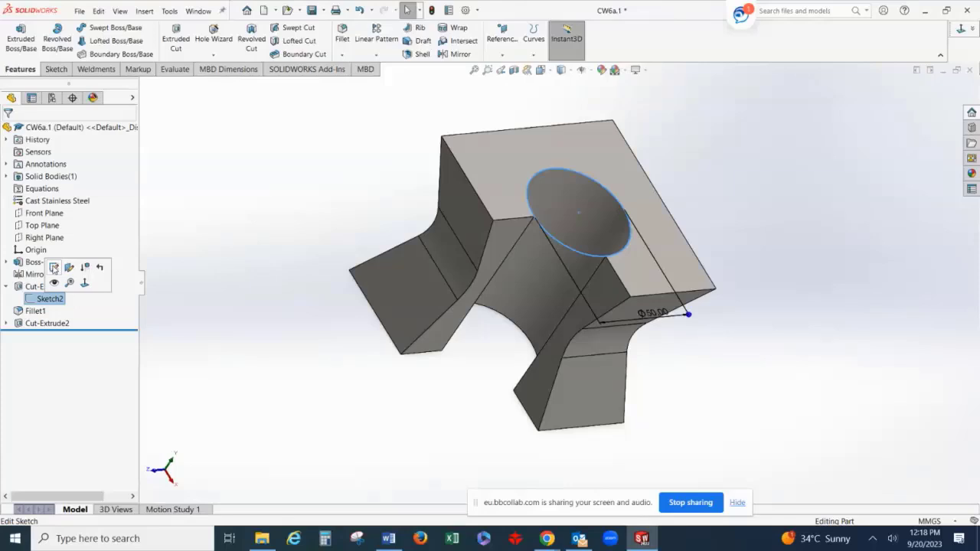
click(53, 268)
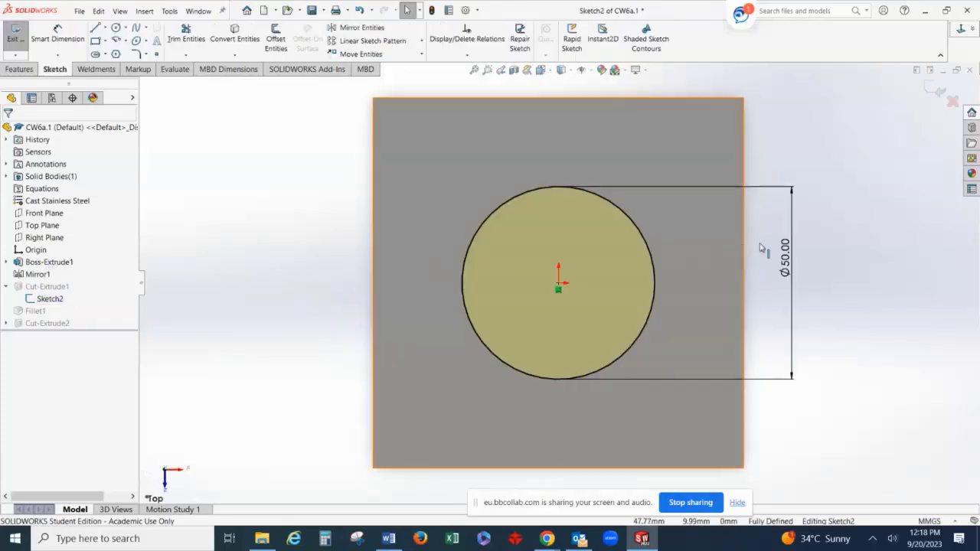
double_click(786, 255)
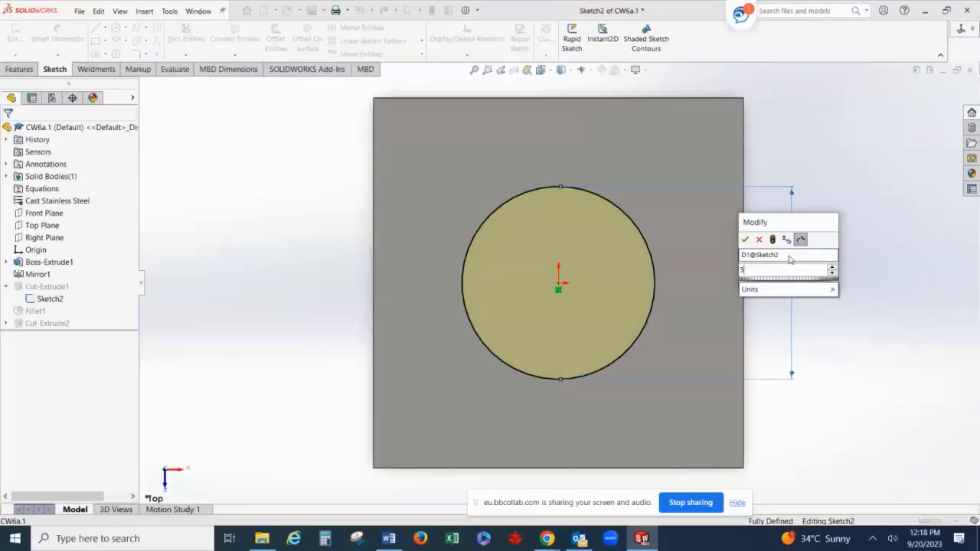
text(35)
key(Return)
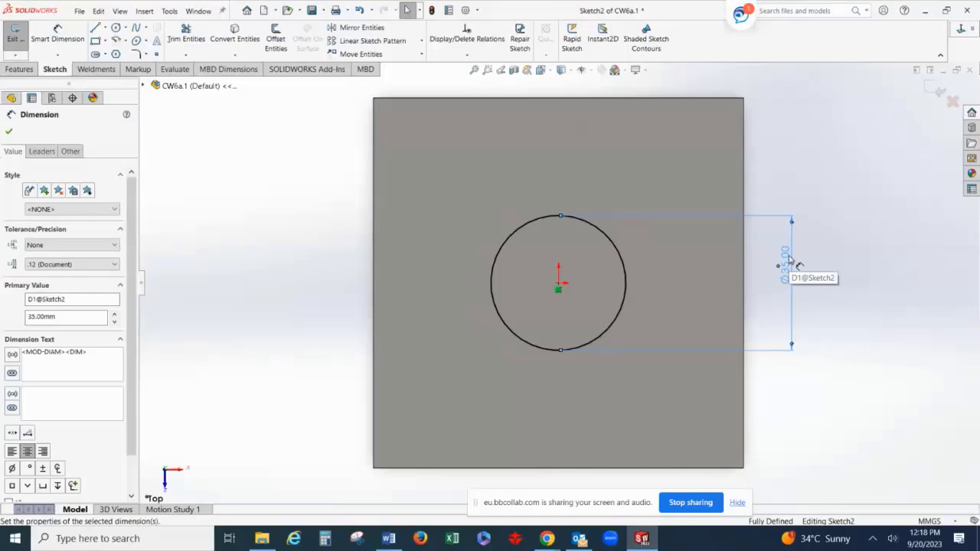
click(10, 131)
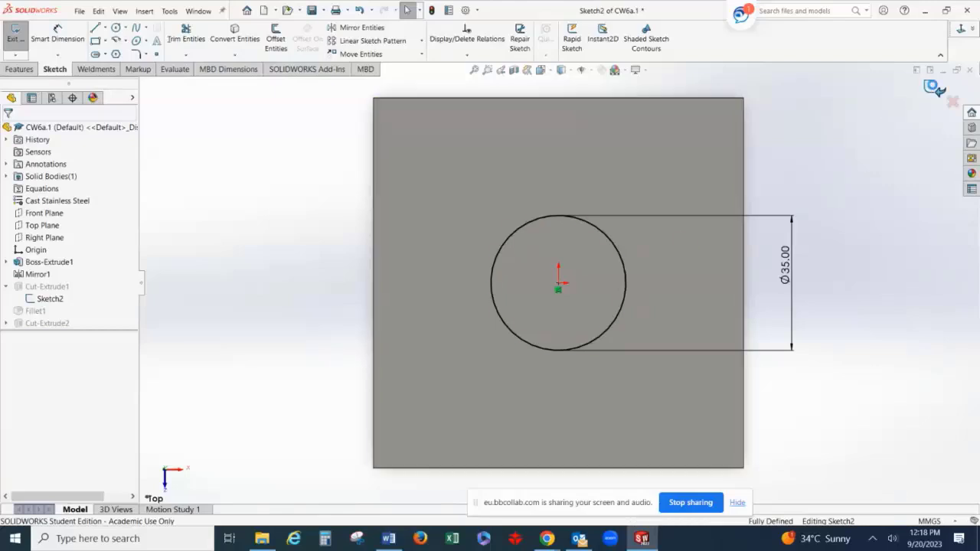
click(938, 90)
Start a sketch on the part's top face and draw a circle about 56 mm in diameter centred on the origin.
middle_drag(298, 374, 271, 260)
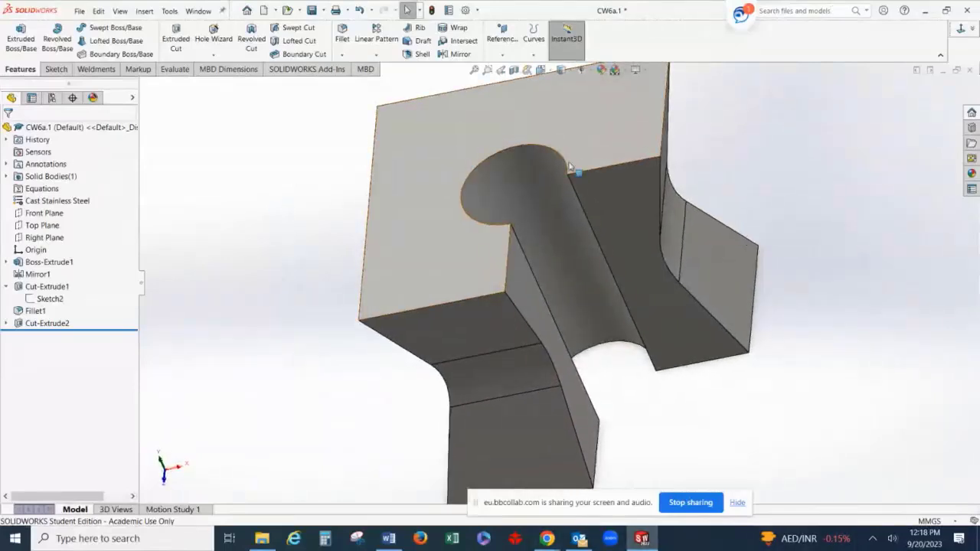
click(440, 253)
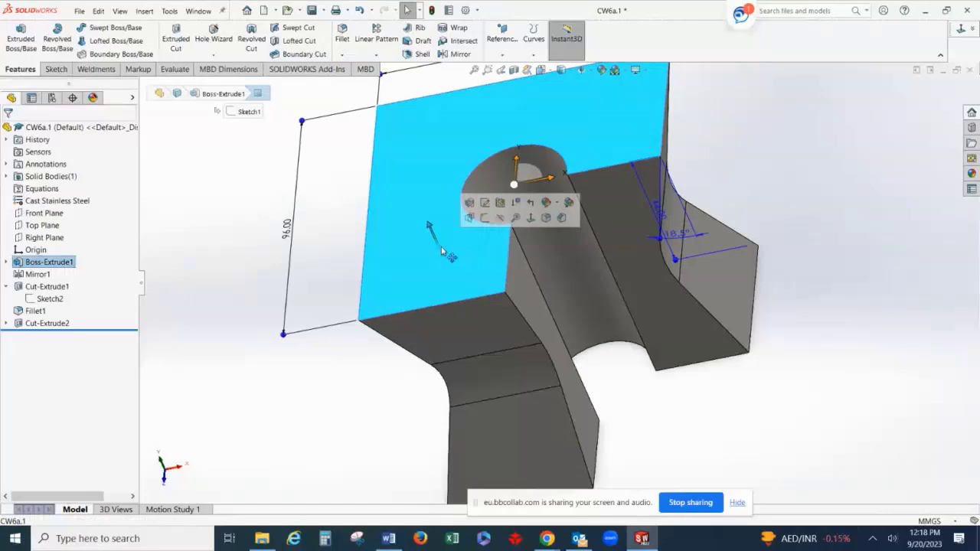
click(485, 221)
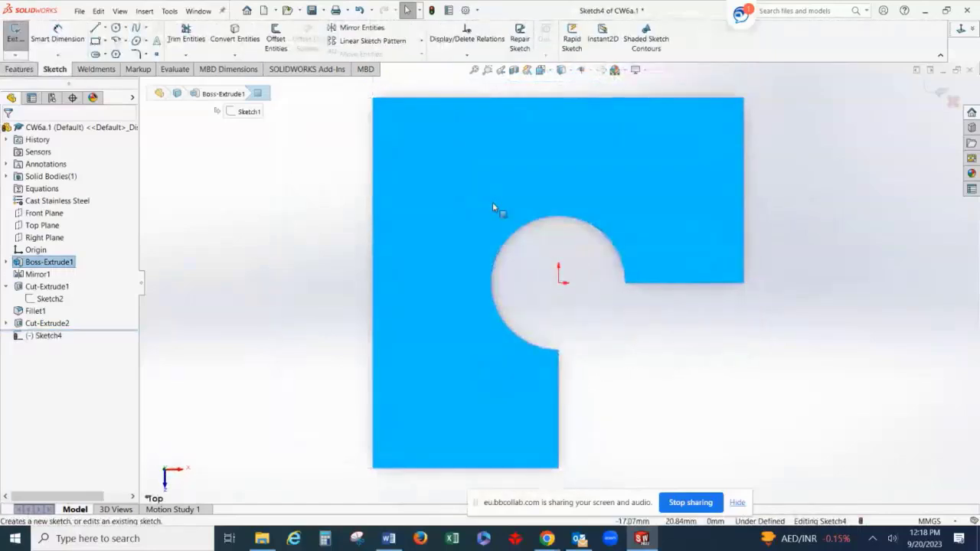
click(116, 28)
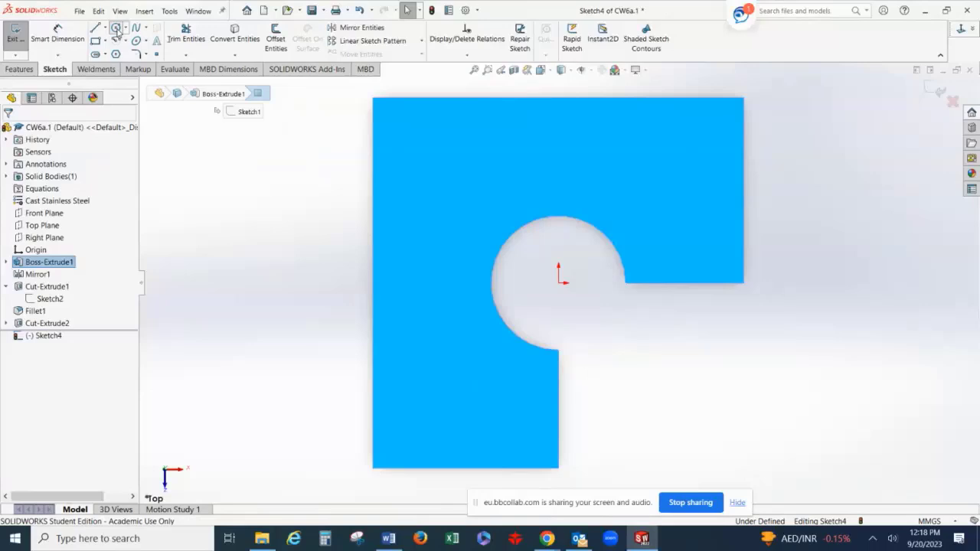
click(559, 282)
click(626, 203)
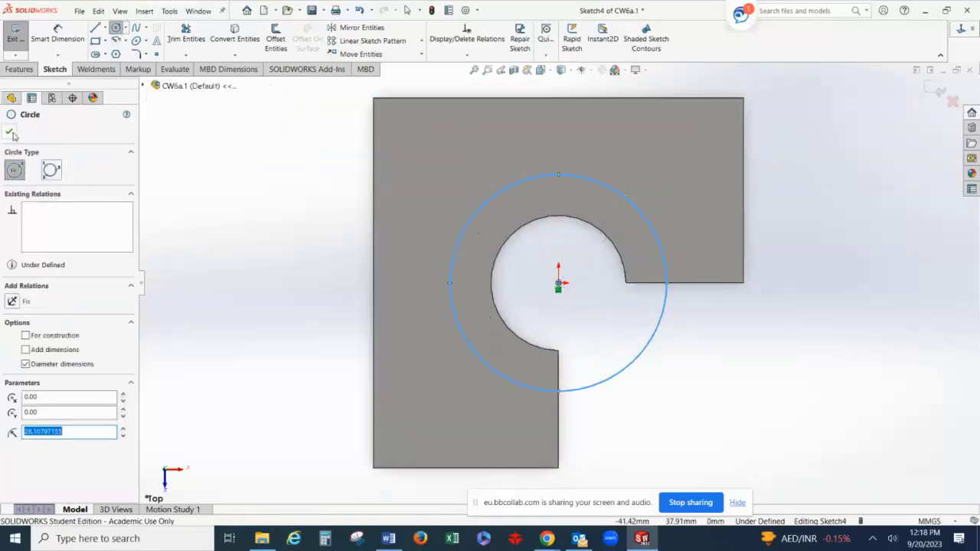
key(Escape)
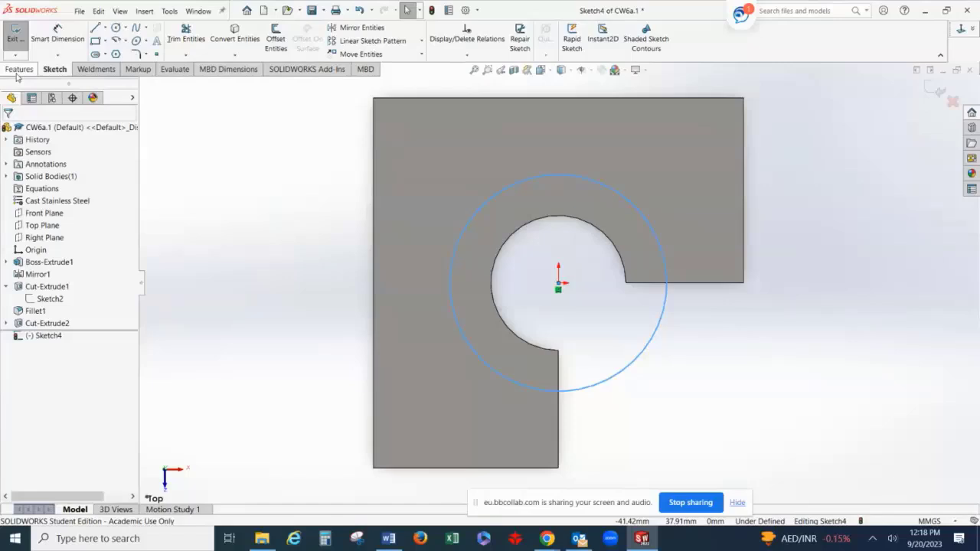
Dimension the circle on the top face and set its diameter to 50 mm.
click(57, 34)
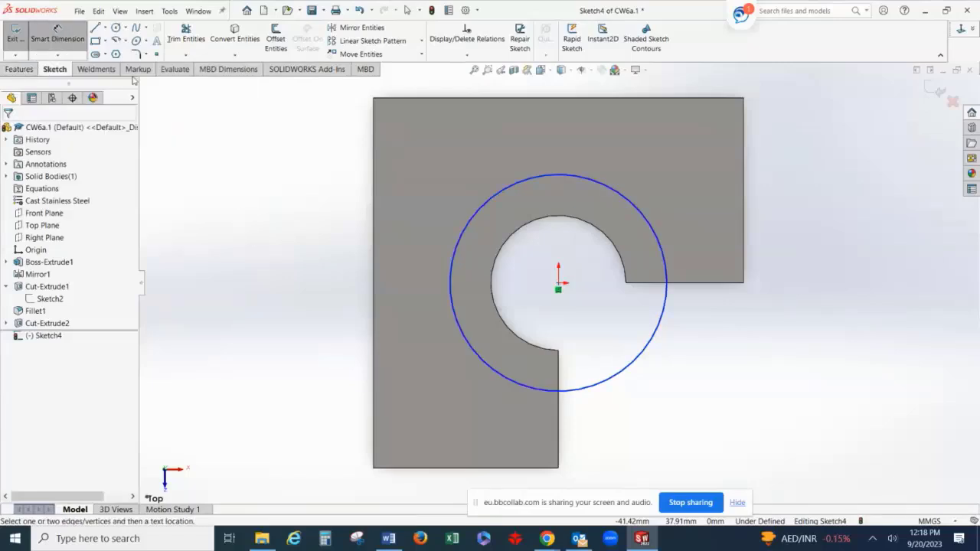
click(548, 182)
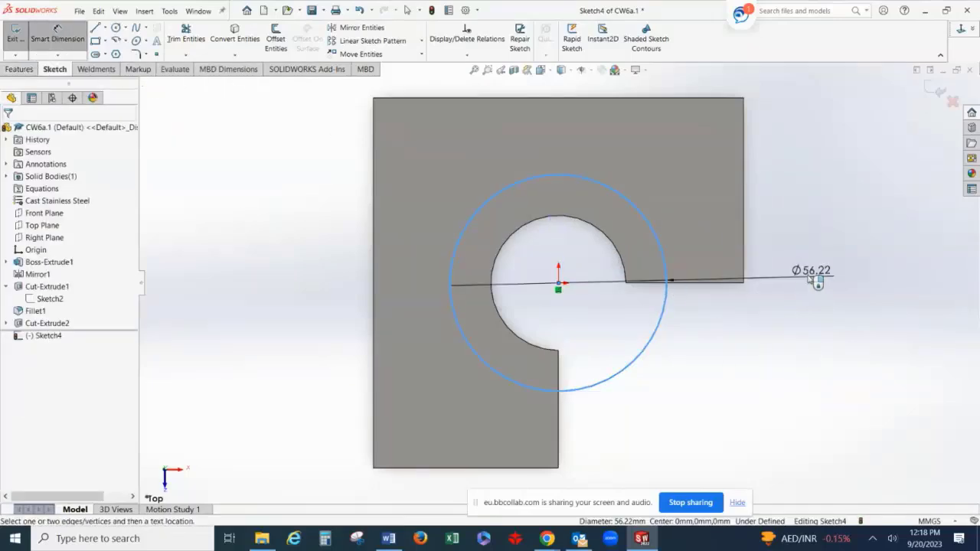
click(813, 277)
key(Return)
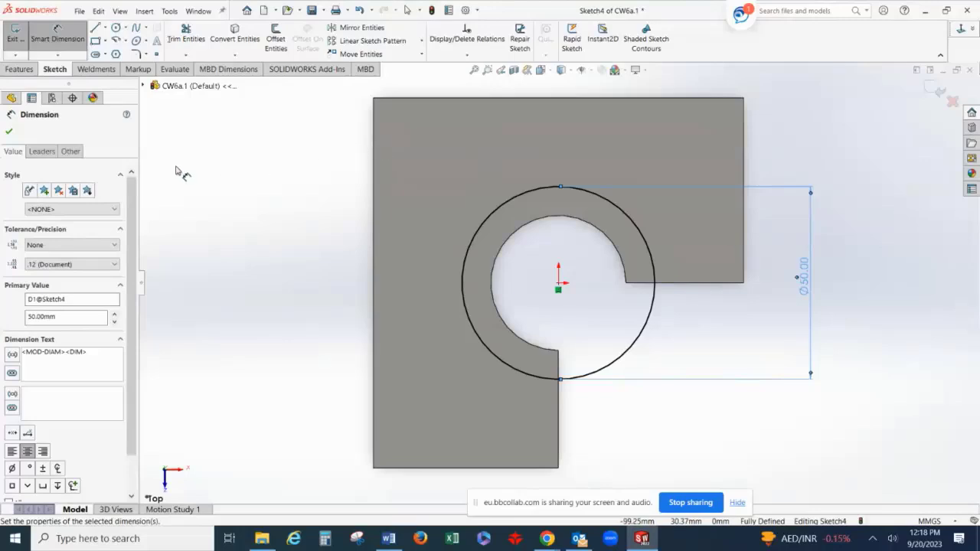
click(8, 134)
Cut the 50 mm circle into the top face as a counterbore with a Blind Extruded Cut 10 mm deep.
click(19, 69)
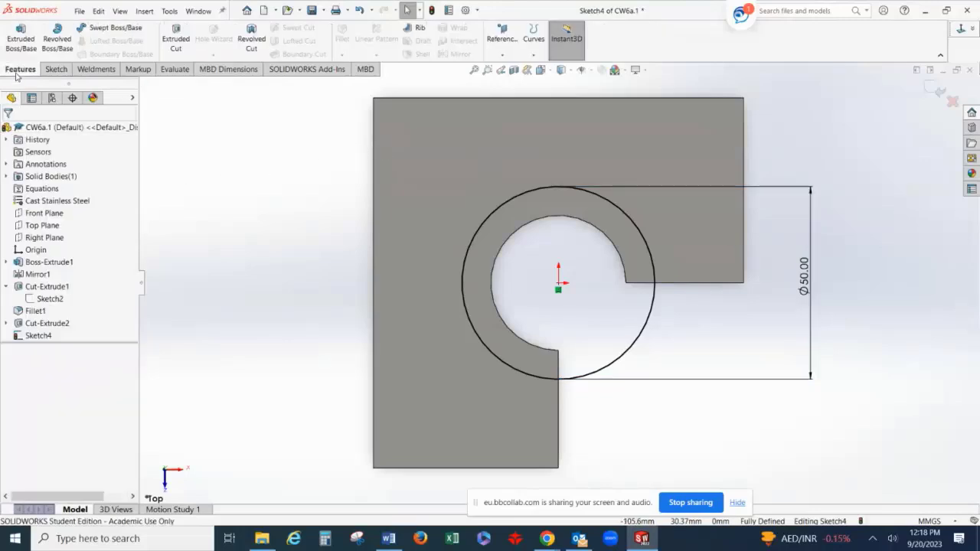
click(180, 48)
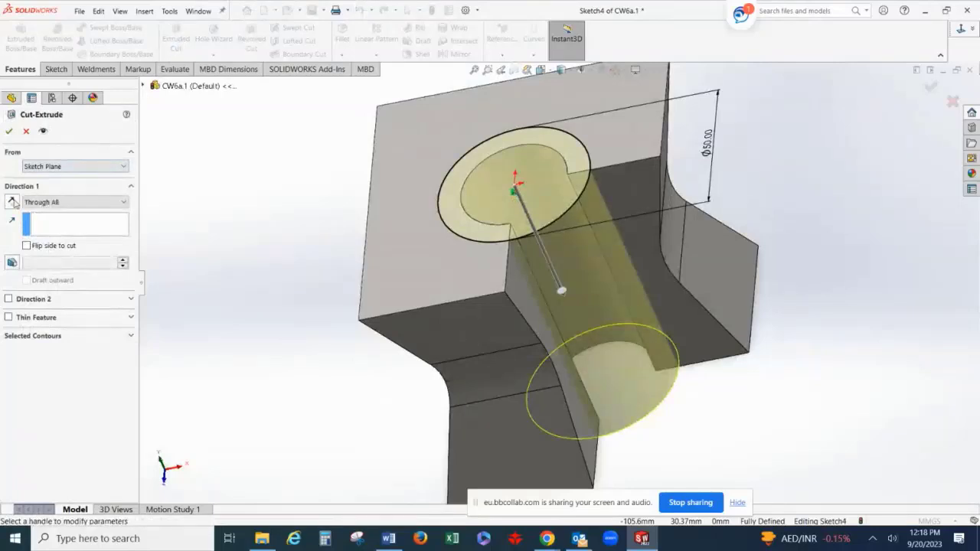
click(59, 204)
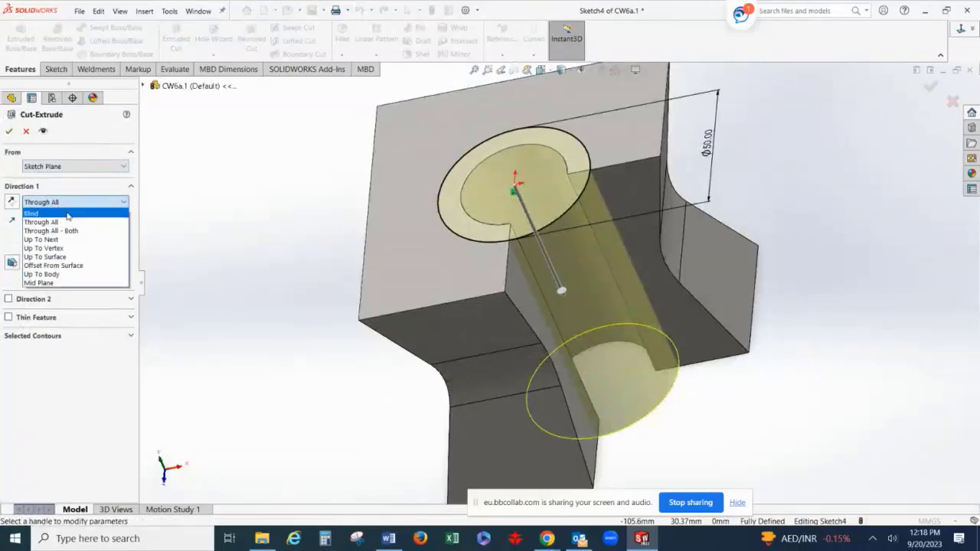
click(67, 214)
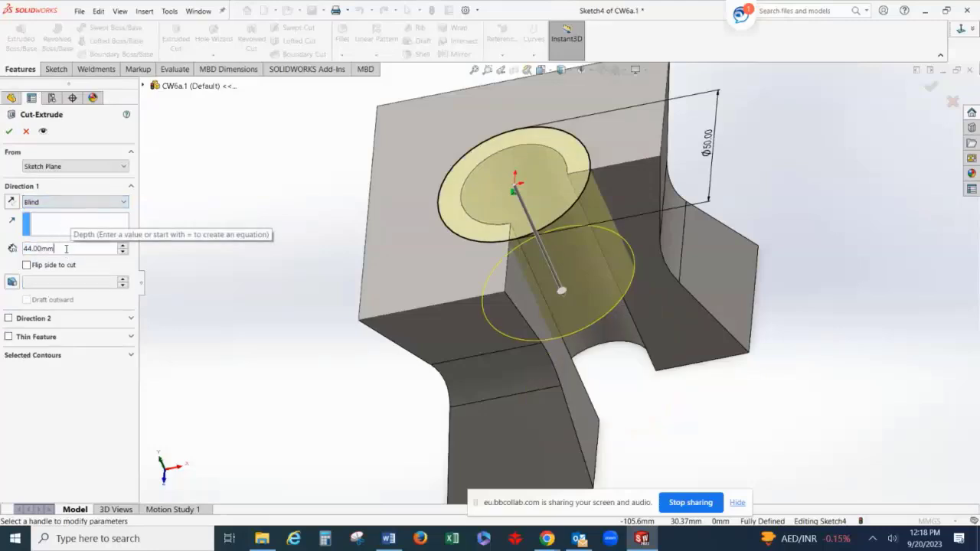
text(10)
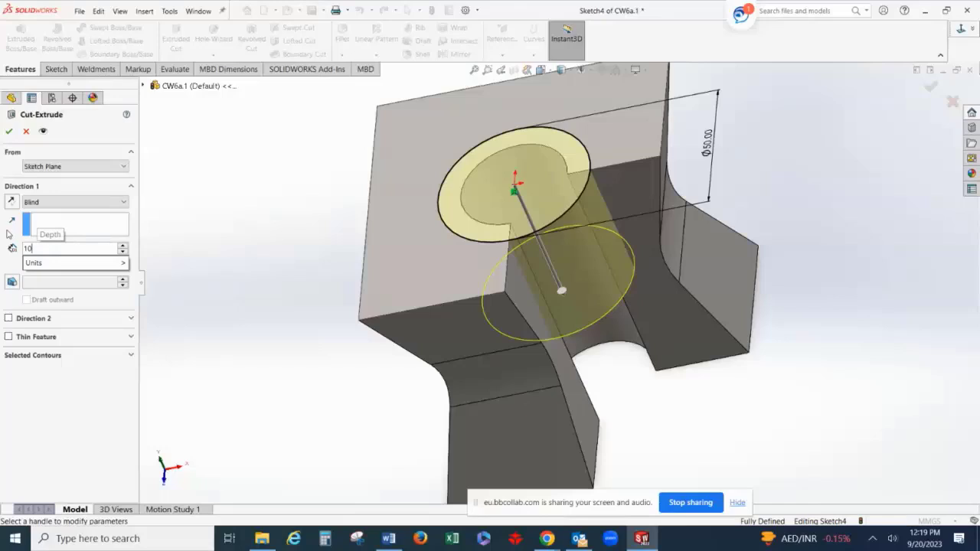
key(Return)
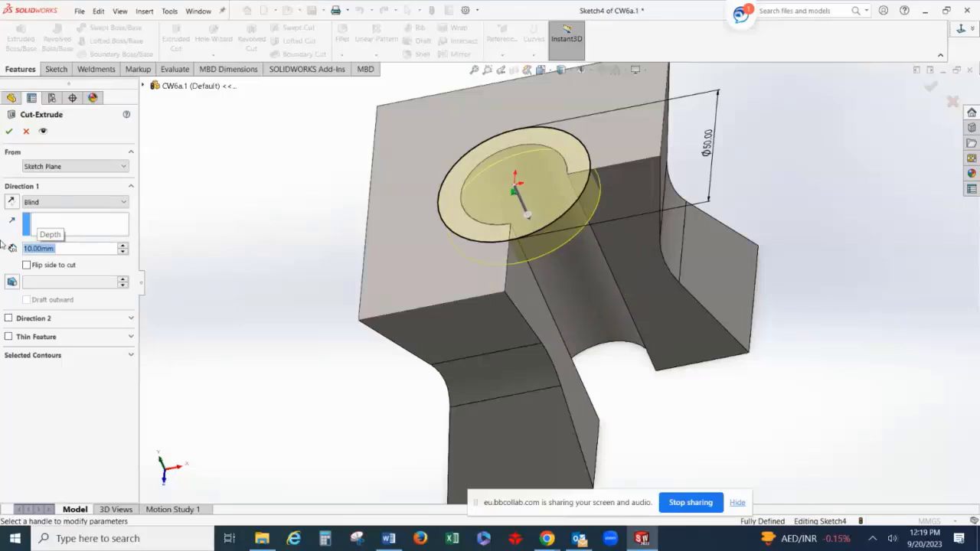
click(8, 131)
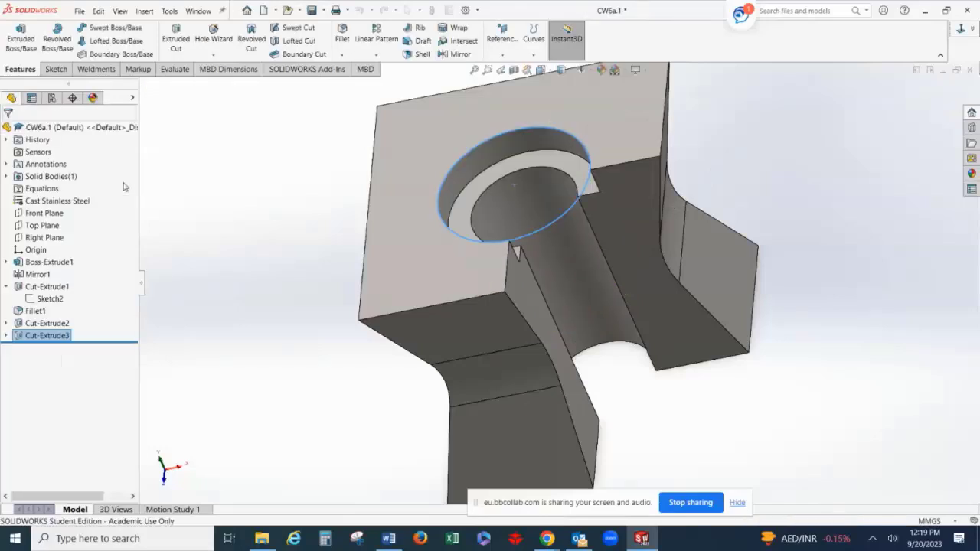
click(278, 336)
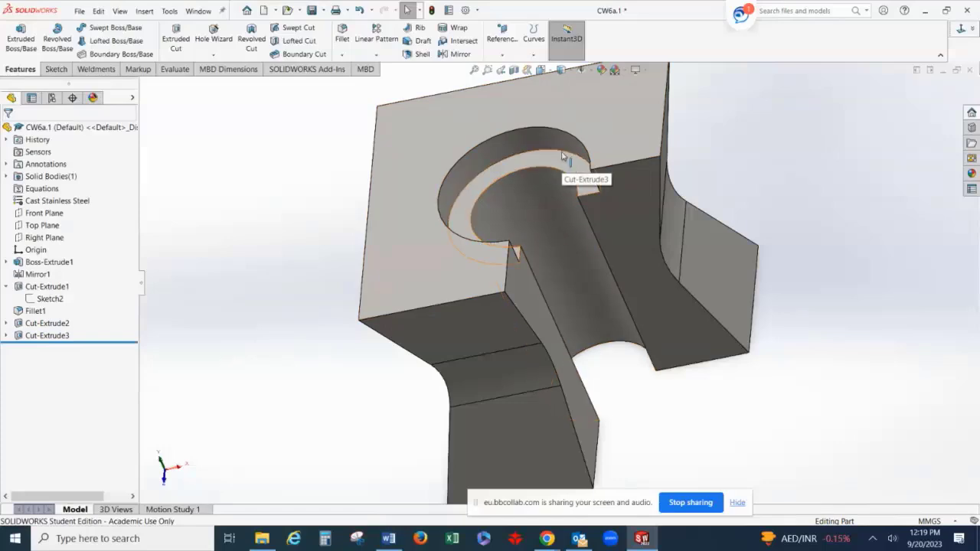
Examine the part's underside and check where the Front, Top and Right planes lie relative to the body.
middle_drag(330, 438, 297, 264)
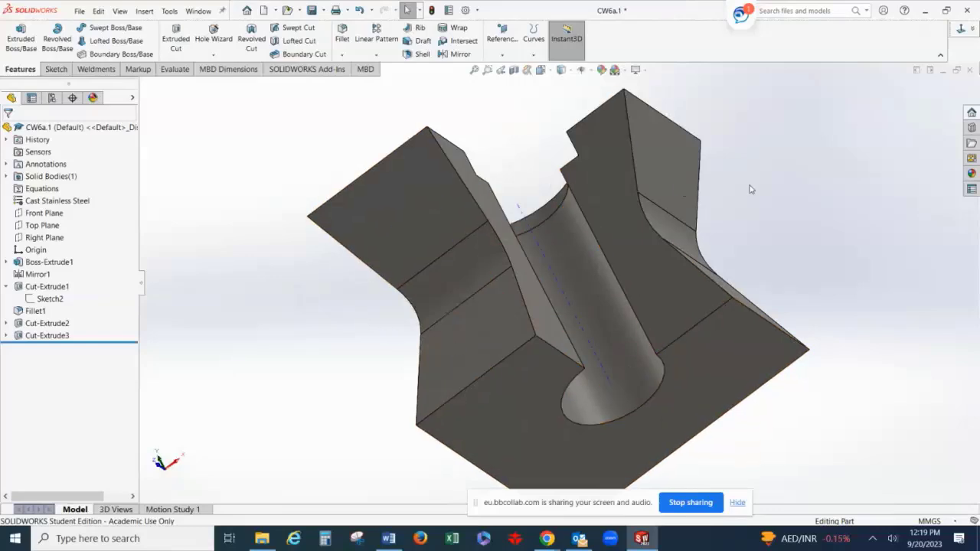
middle_drag(750, 189, 826, 247)
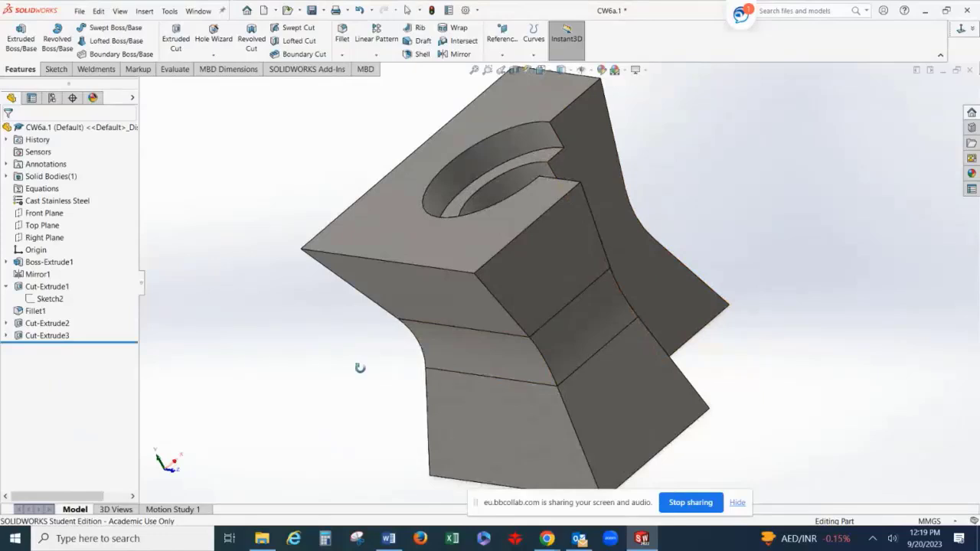
middle_drag(360, 367, 252, 356)
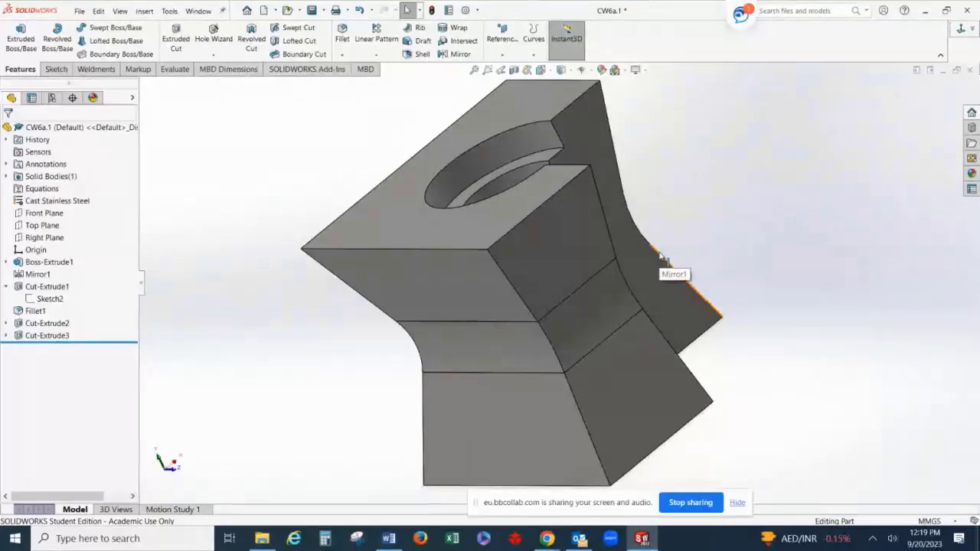
click(44, 214)
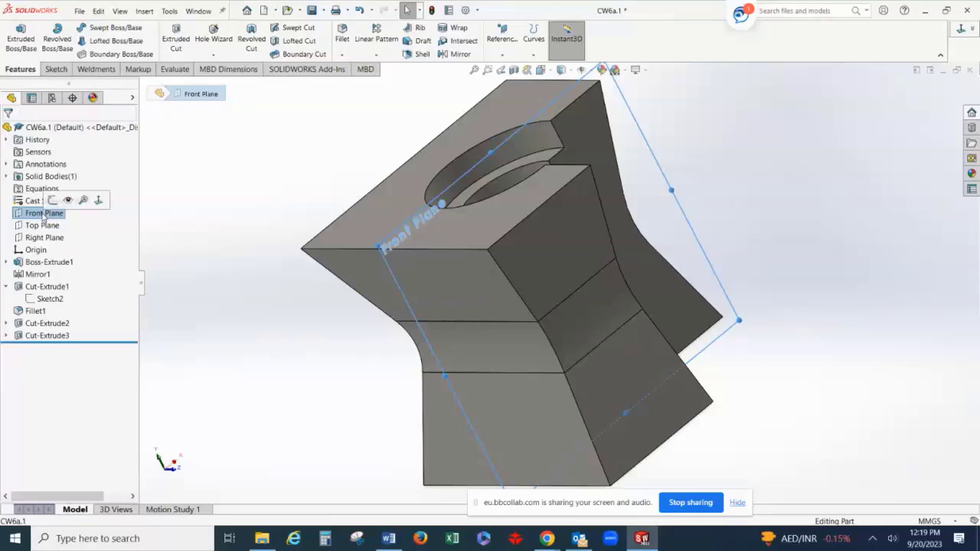
click(42, 225)
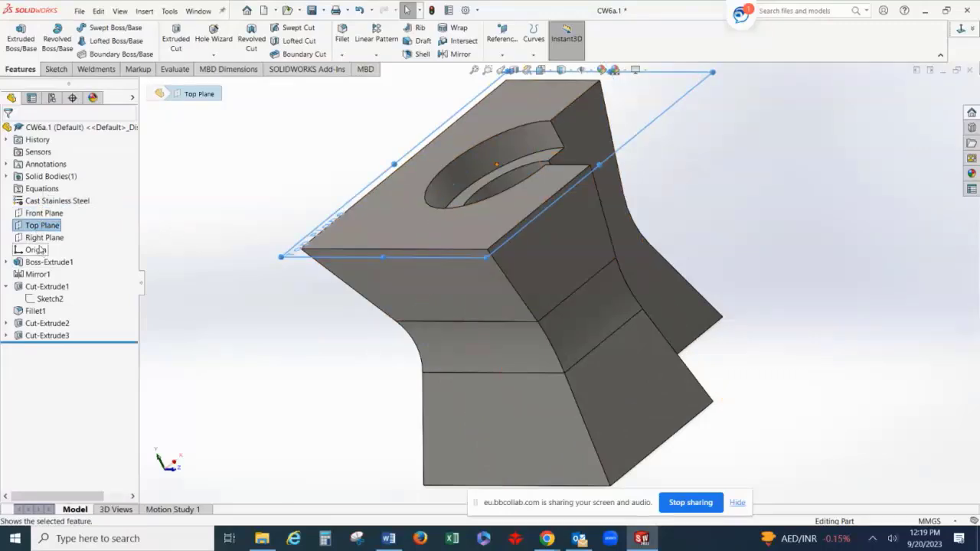
click(39, 238)
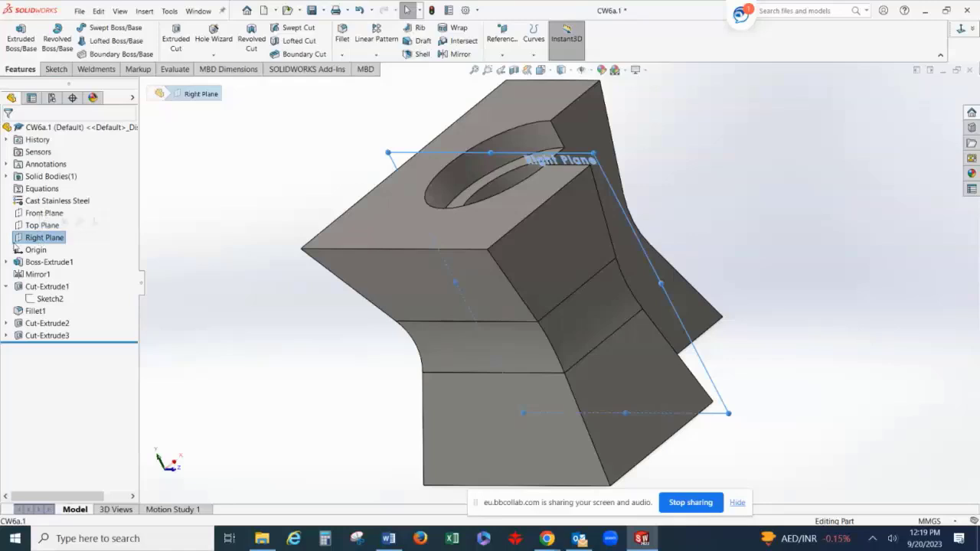
click(181, 179)
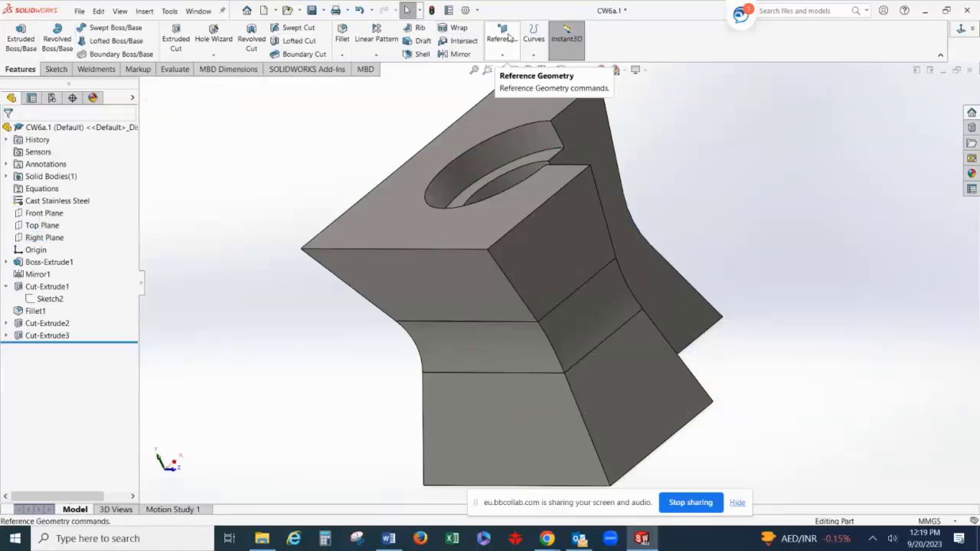
Create a reference plane midway between the part's top and bottom faces.
click(507, 45)
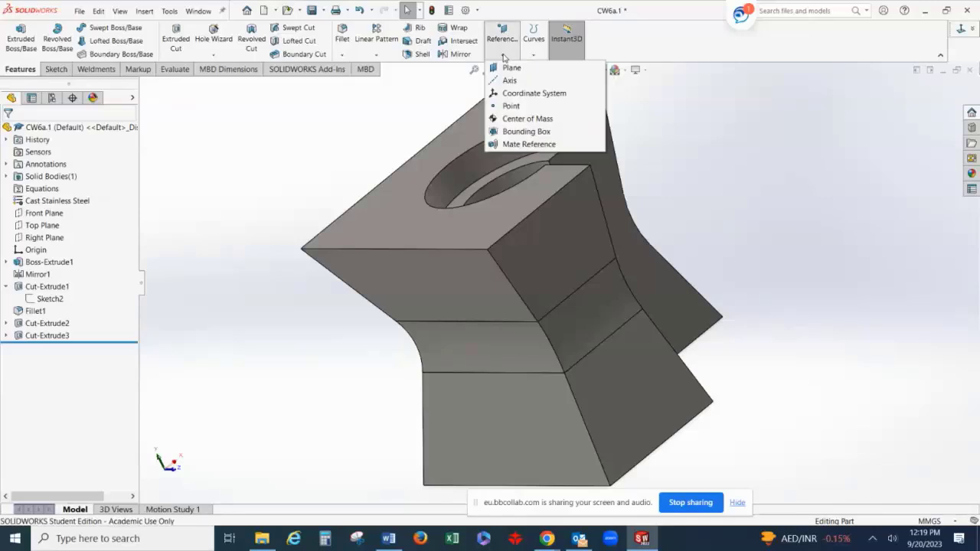
click(541, 68)
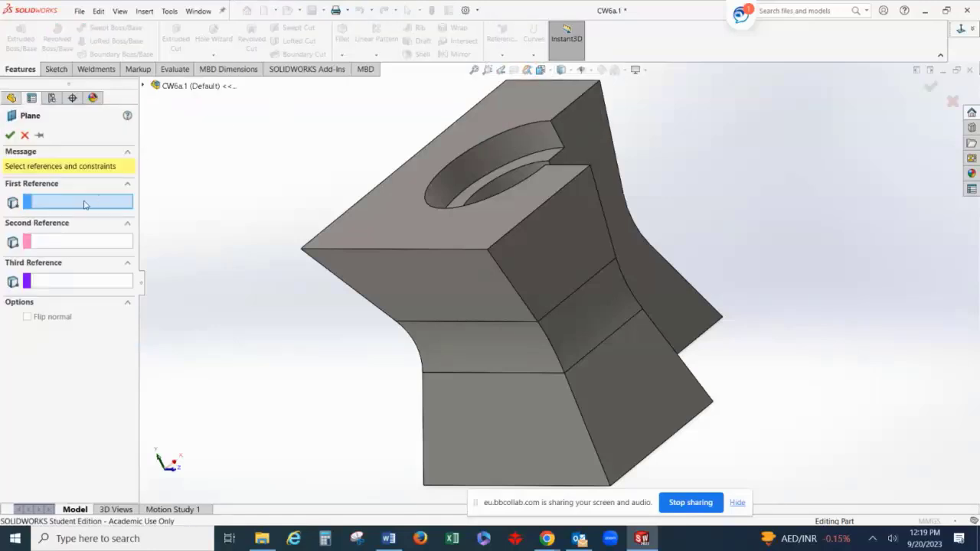
click(394, 219)
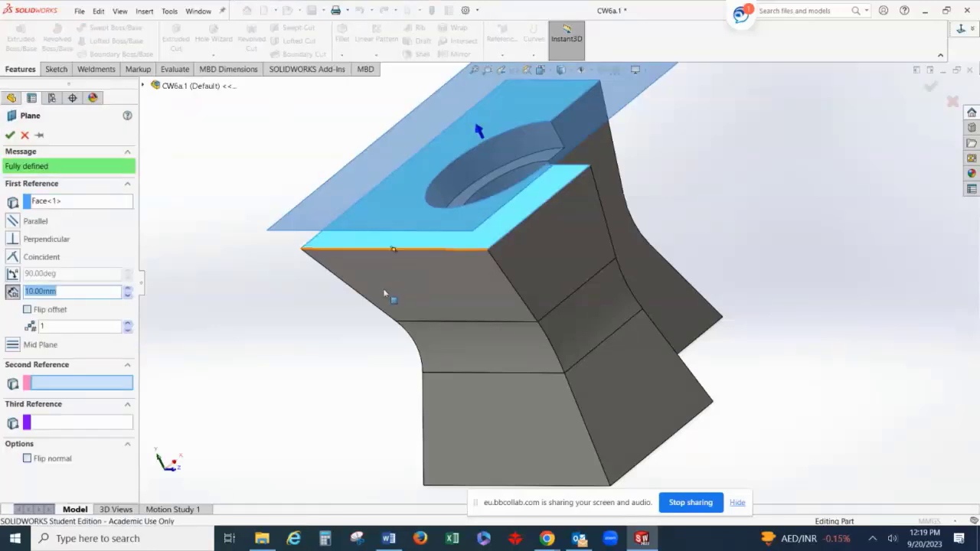
middle_drag(384, 293, 542, 410)
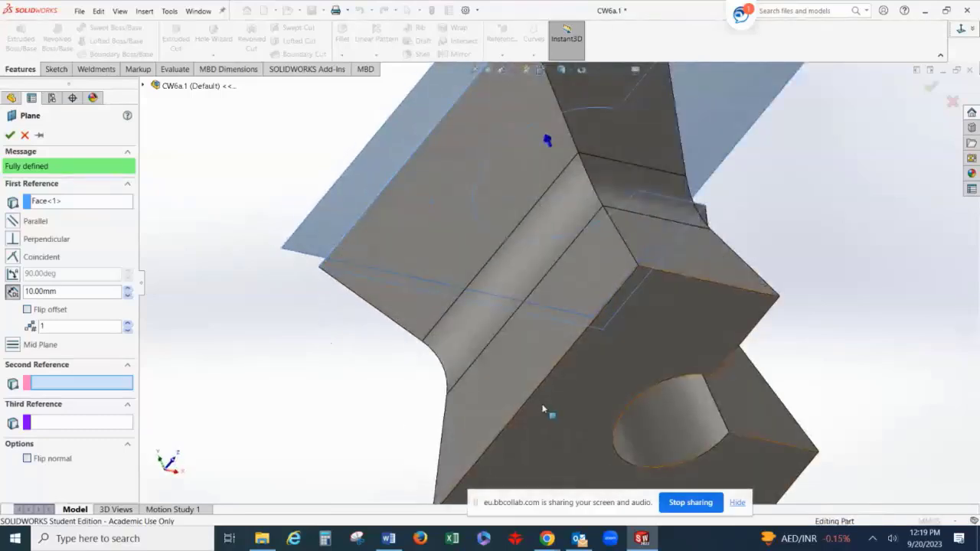
click(545, 410)
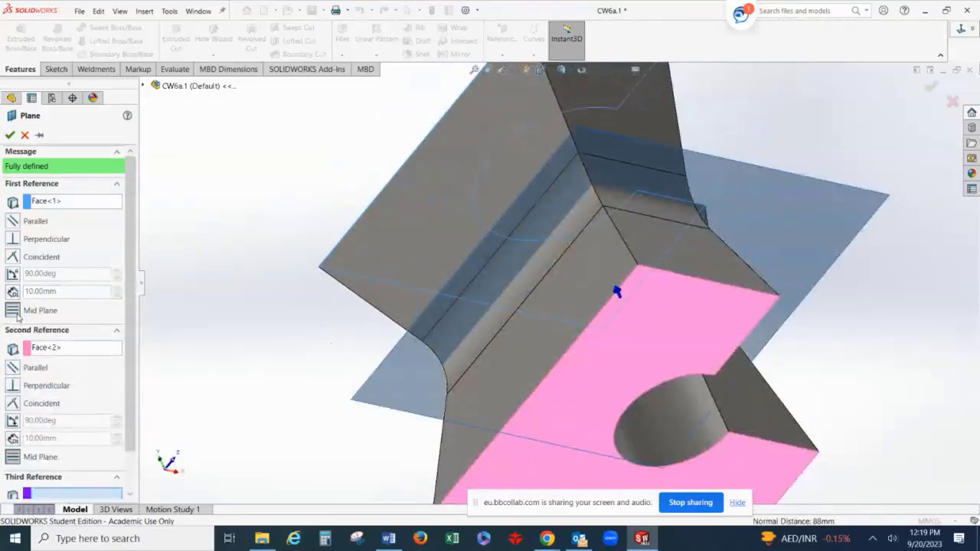
click(9, 135)
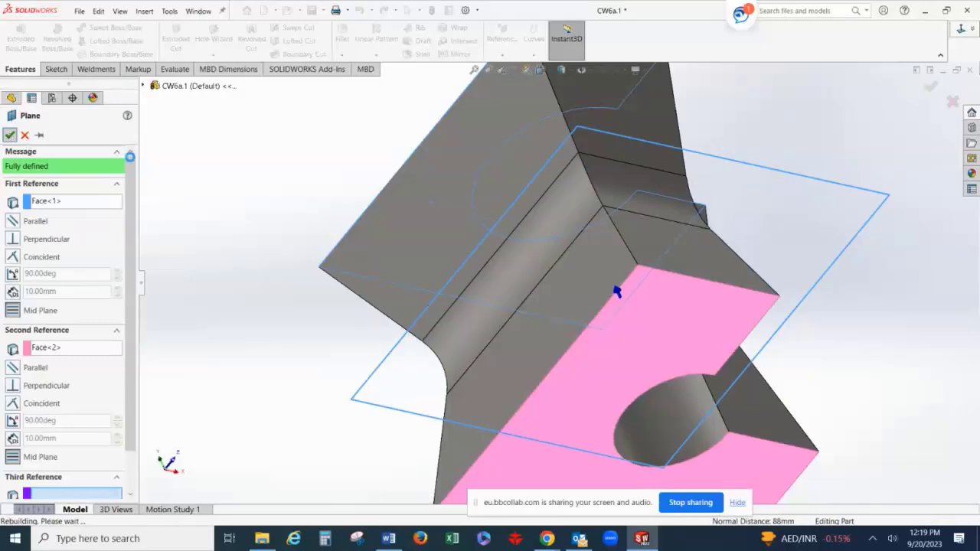
Mirror the 50 mm counterbore cut about the mid reference plane onto the part's bottom side and hide that plane.
middle_drag(775, 184, 774, 236)
scroll(672, 213, up, 6)
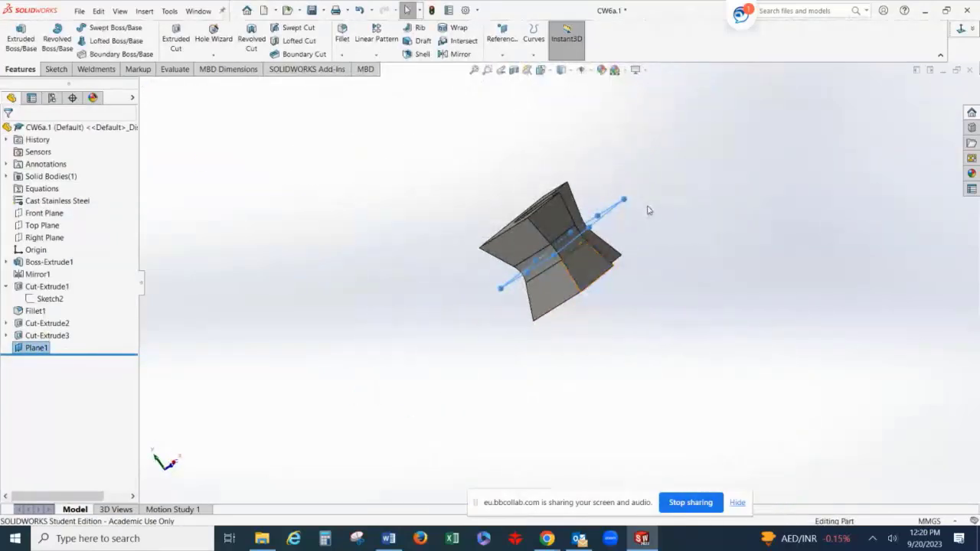
key(ctrl+7)
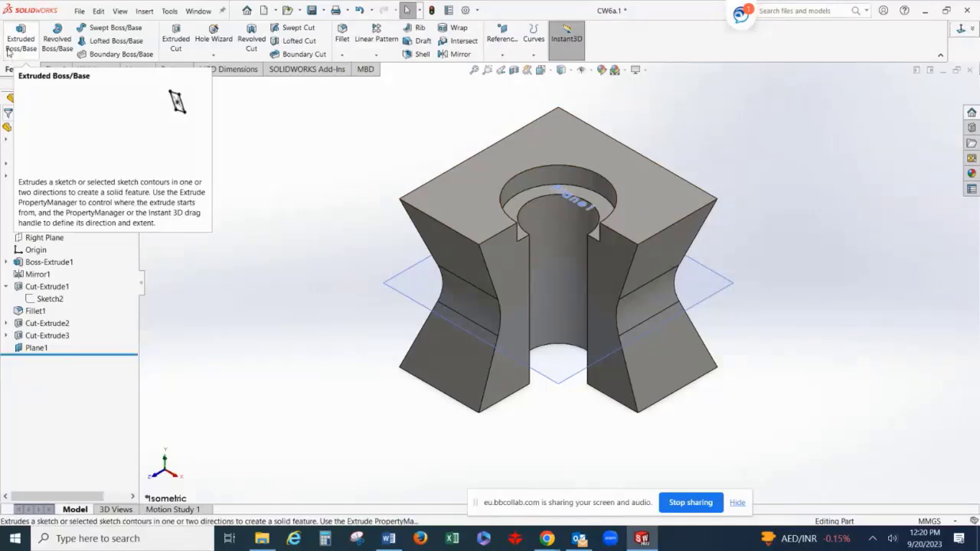
click(446, 54)
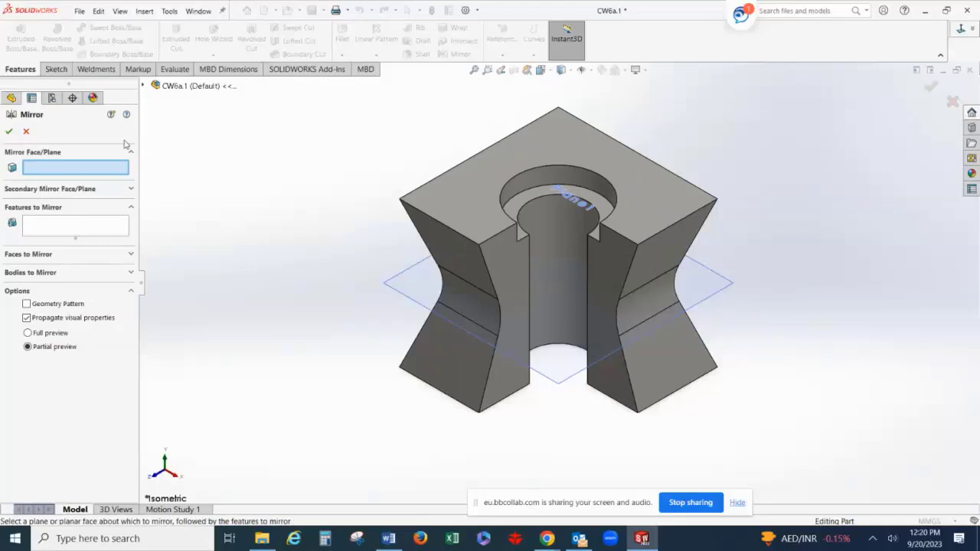
click(144, 85)
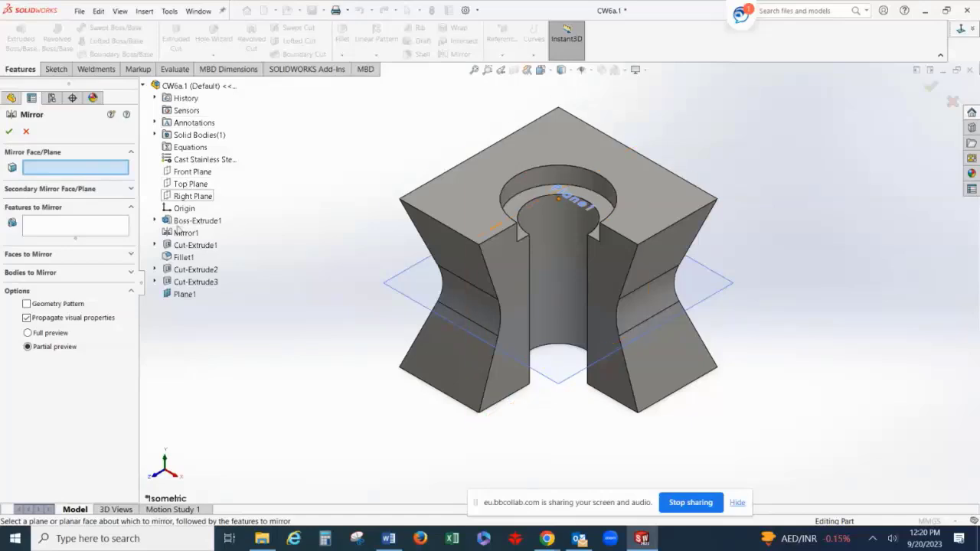
click(182, 297)
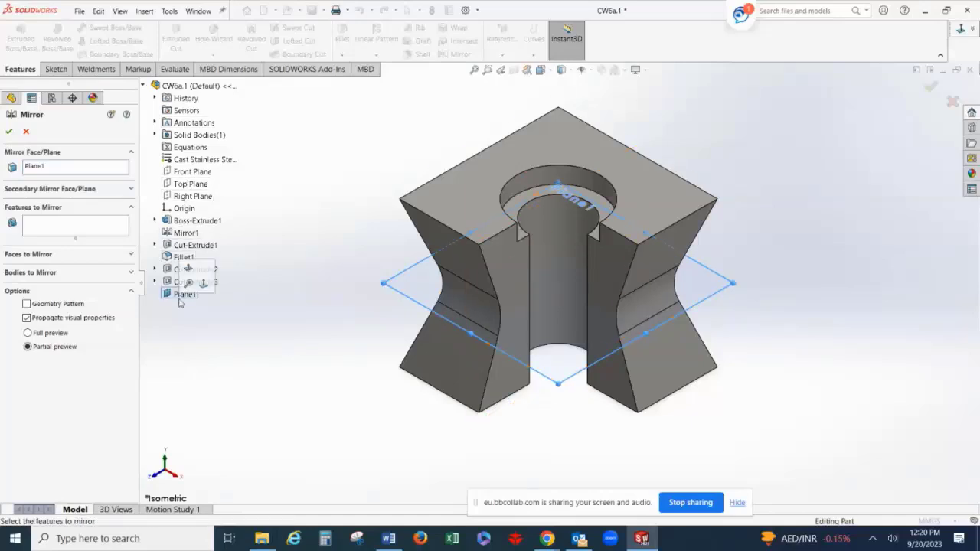
click(84, 230)
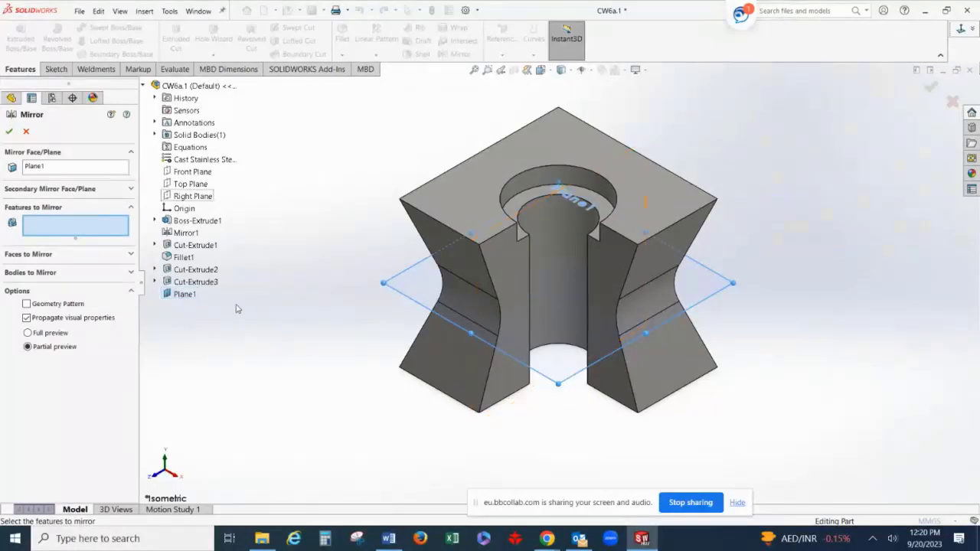
click(196, 282)
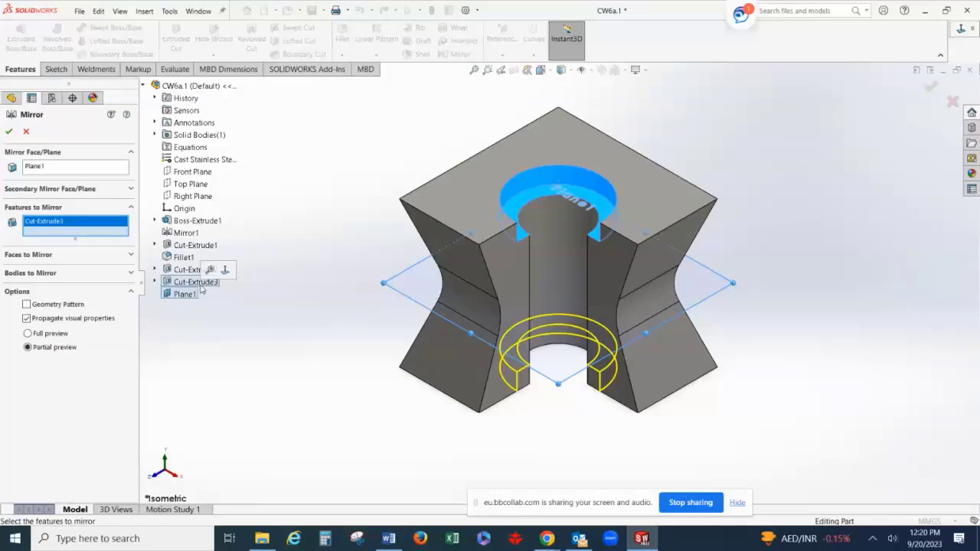
click(9, 133)
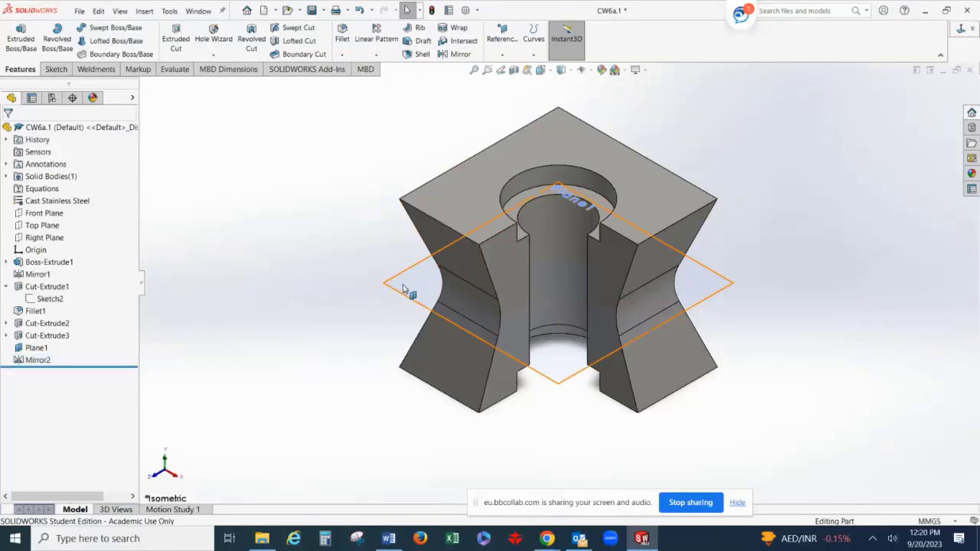
click(30, 350)
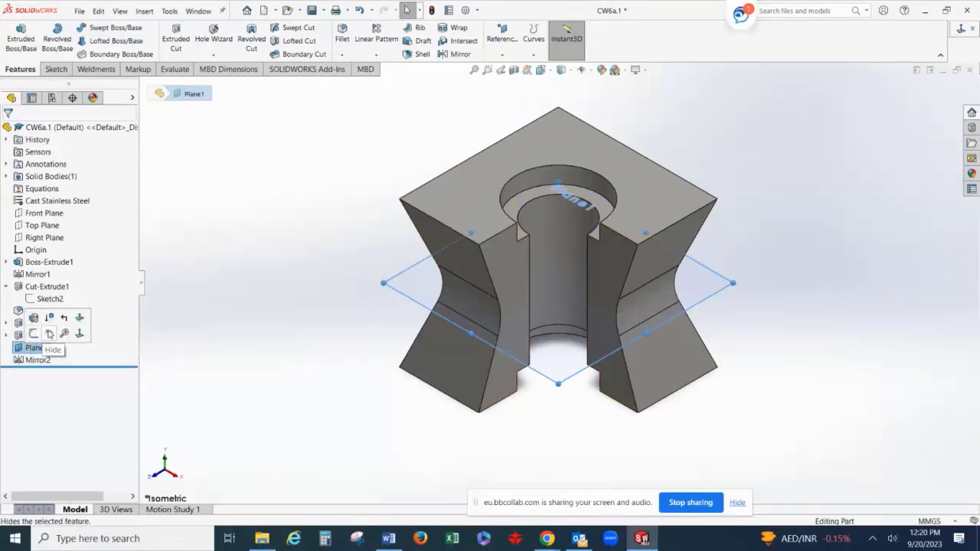
click(46, 335)
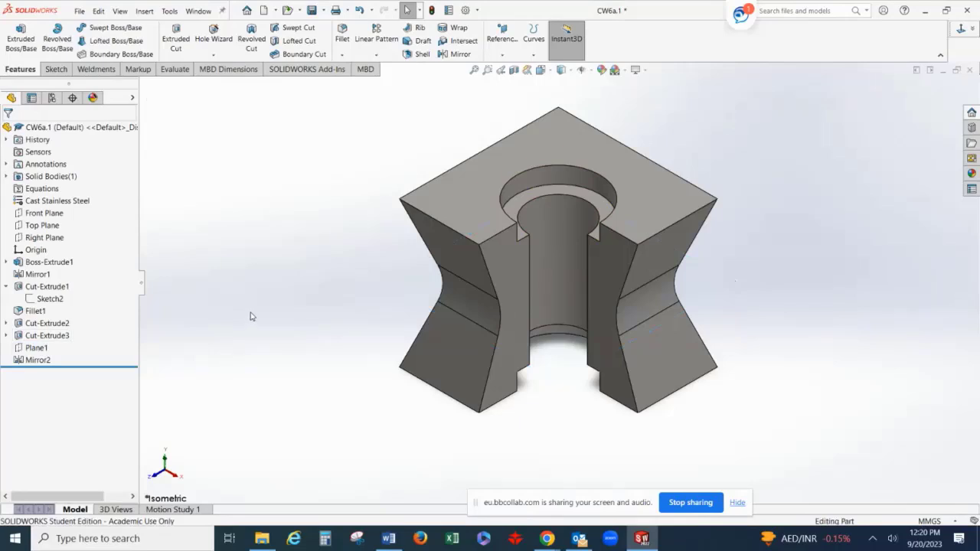
Switch to the CW_6A document in Word and compare the finished part with the Q3 drawing.
click(388, 538)
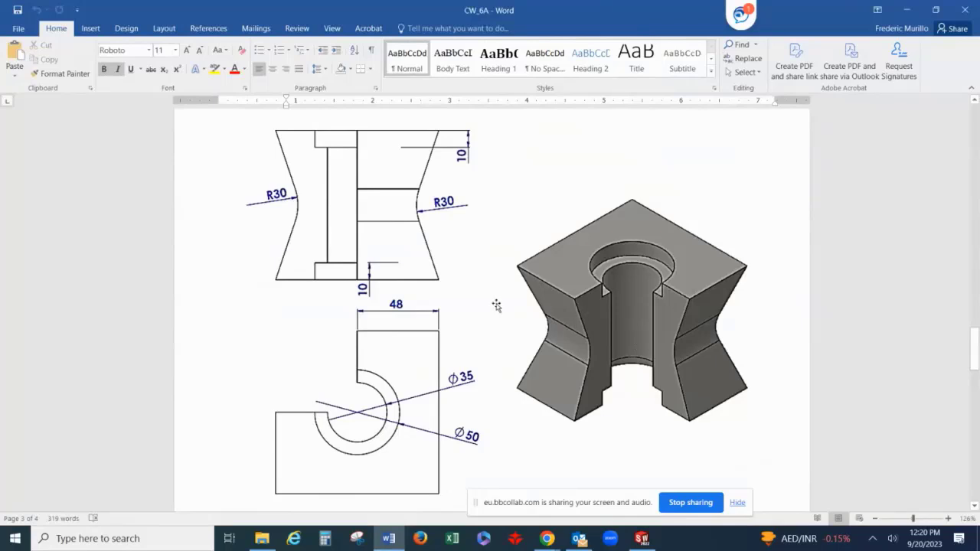
scroll(492, 305, down, 1)
scroll(491, 305, up, 1)
Return to SOLIDWORKS and check the length of the top face's outer edge beside the cut-out with Smart Dimension in a temporary sketch.
click(641, 538)
click(612, 157)
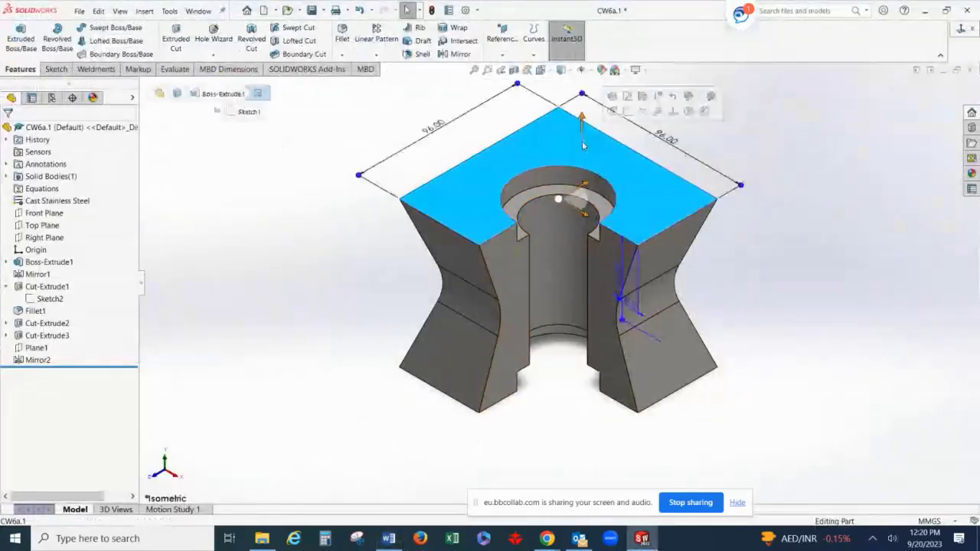
click(626, 115)
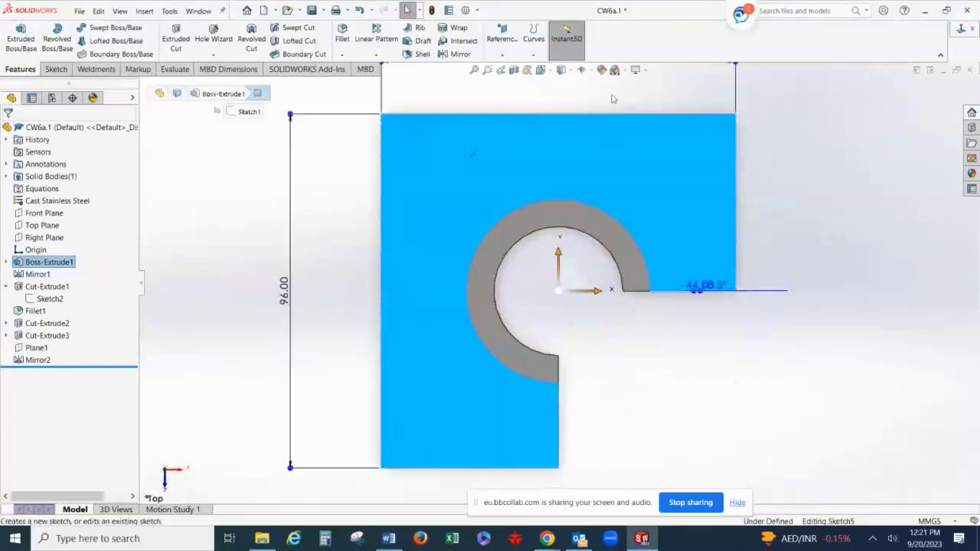
click(54, 42)
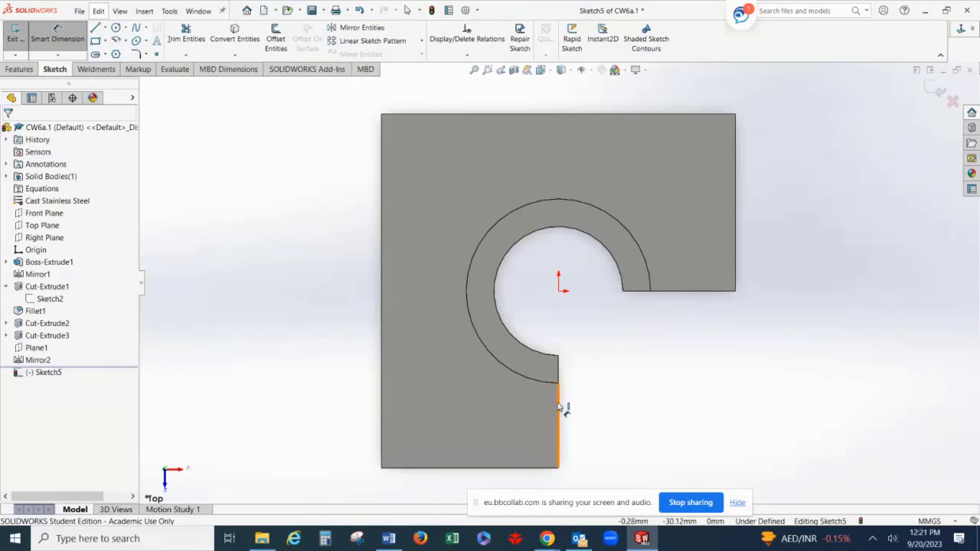
click(735, 195)
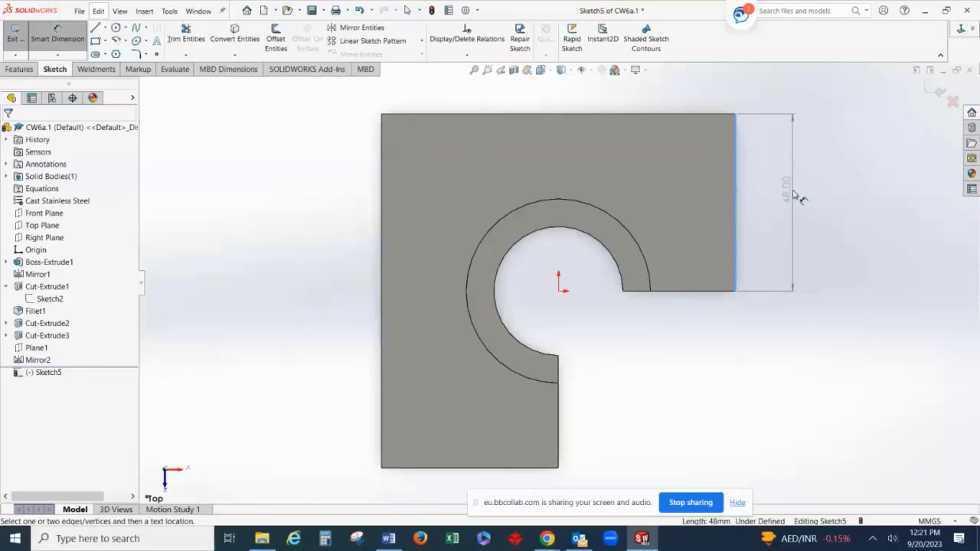
click(793, 191)
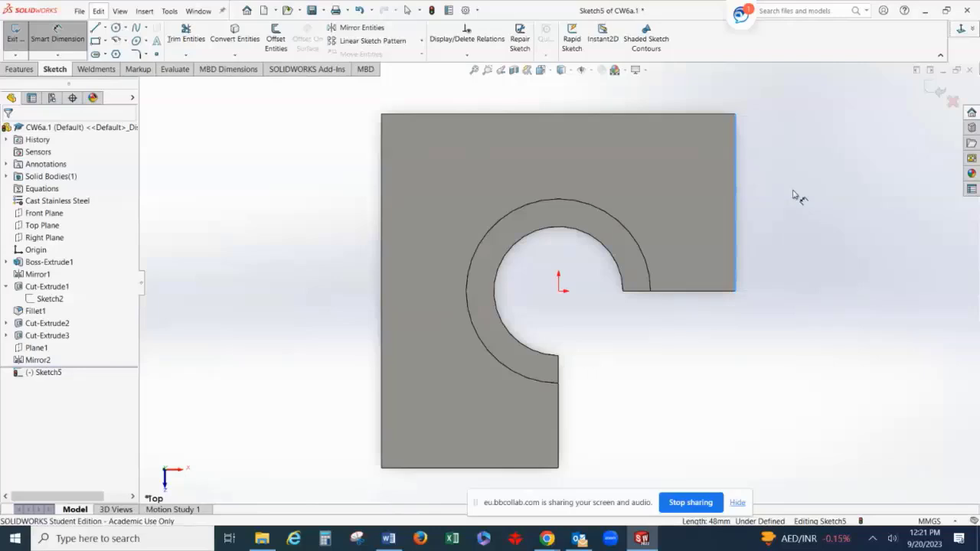
click(929, 86)
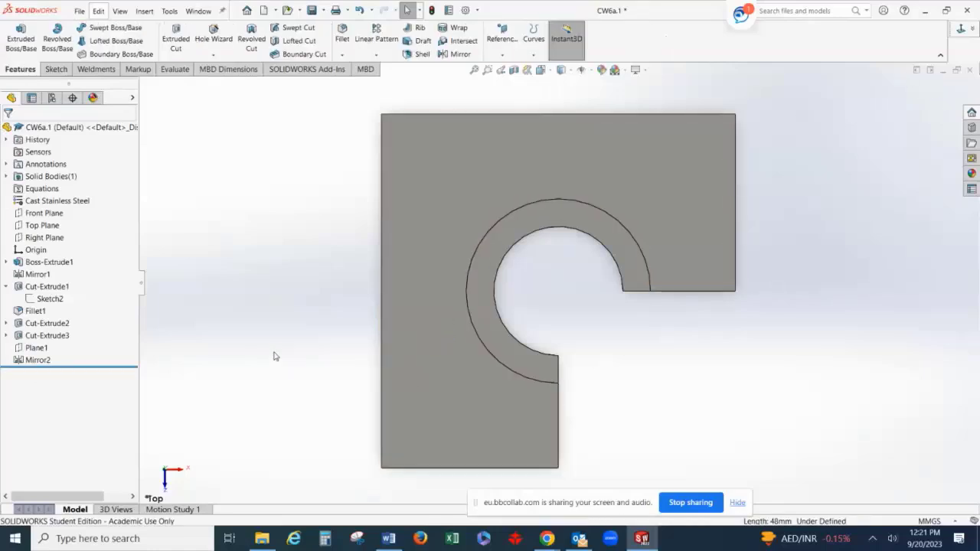
Evaluate the part's mass properties to read its overall mass.
middle_drag(278, 347, 268, 188)
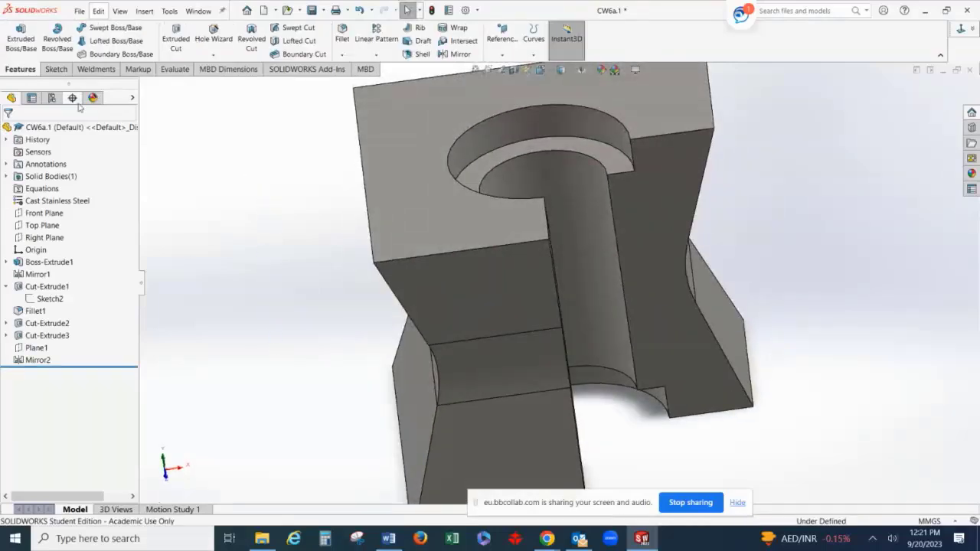
click(173, 69)
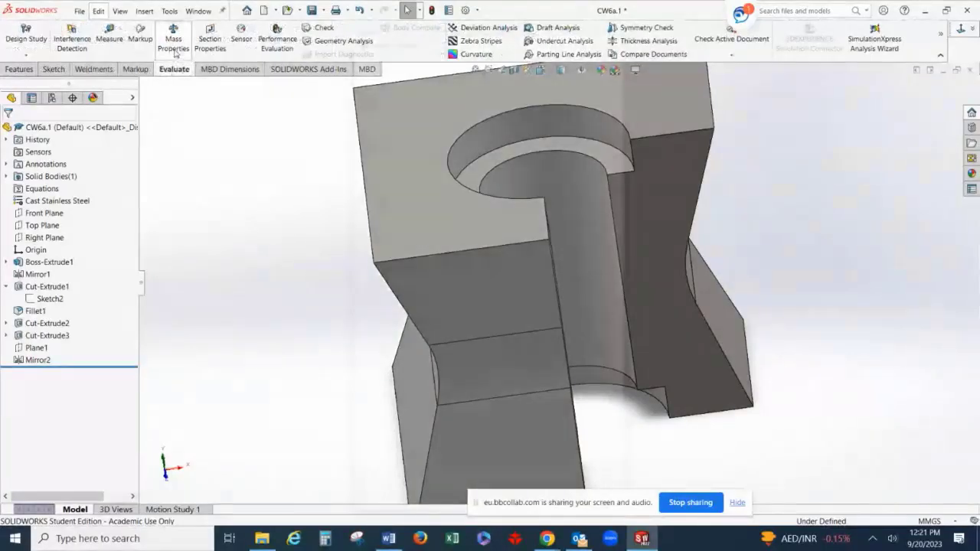
click(173, 42)
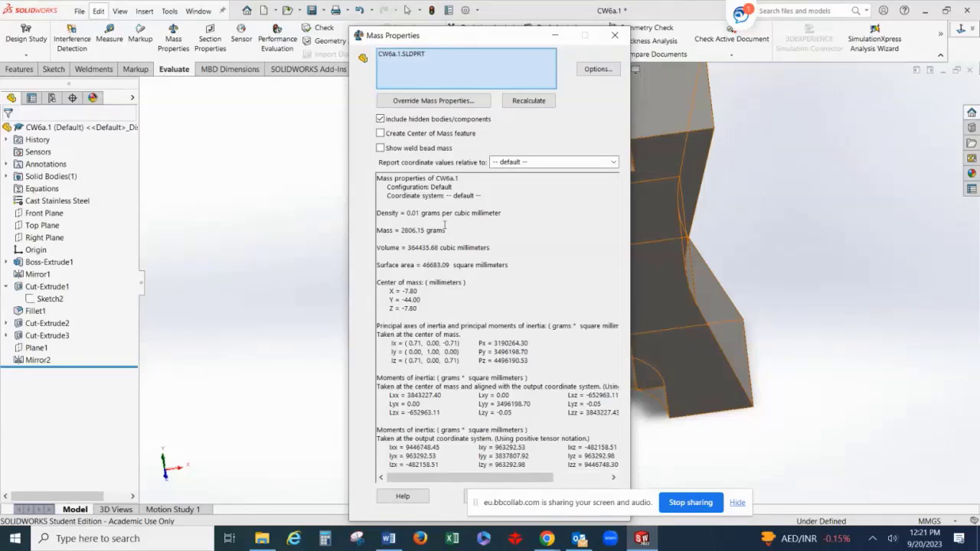
click(613, 36)
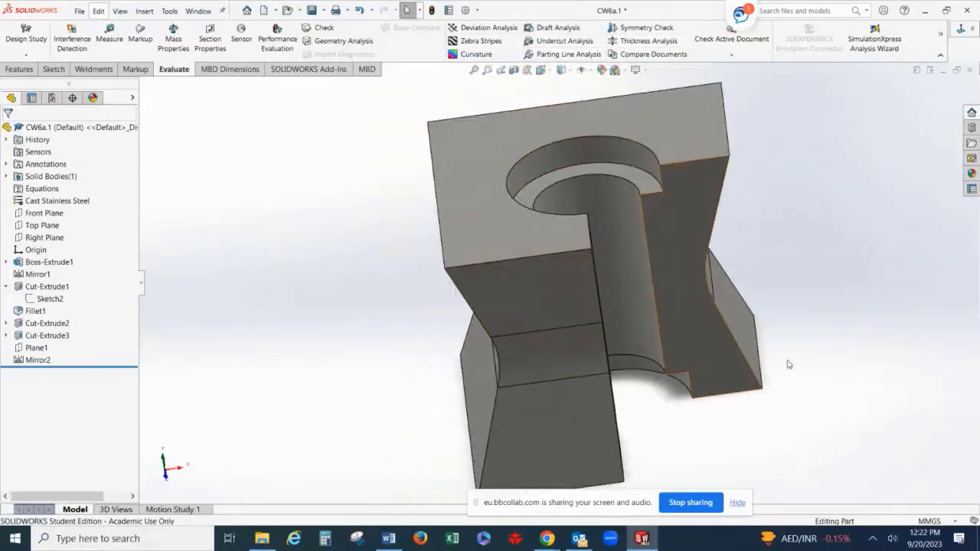
ctrl+middle_drag(694, 352, 669, 335)
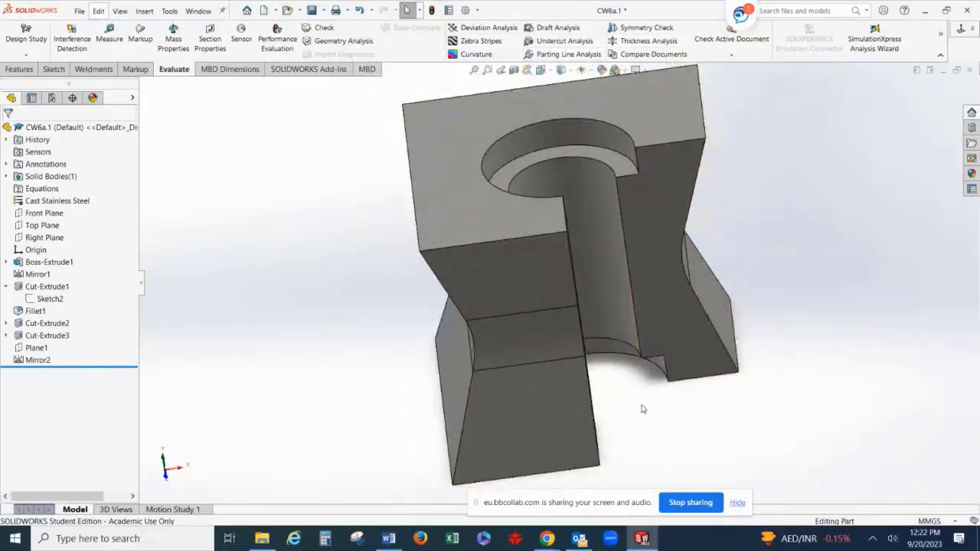
Switch to the CW_6A document in Word and examine the Q4 instructions, drawing dimensions and mass question.
click(389, 539)
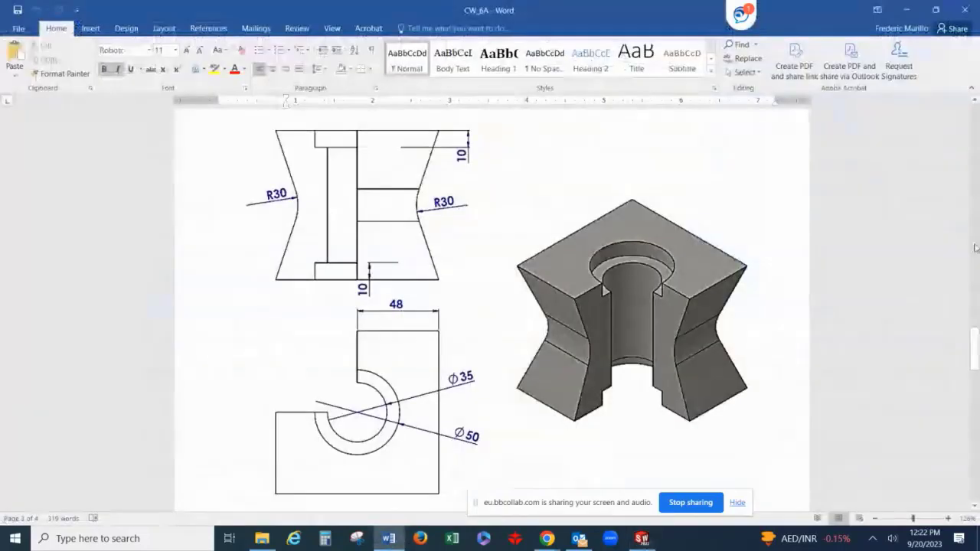
drag(977, 353, 976, 435)
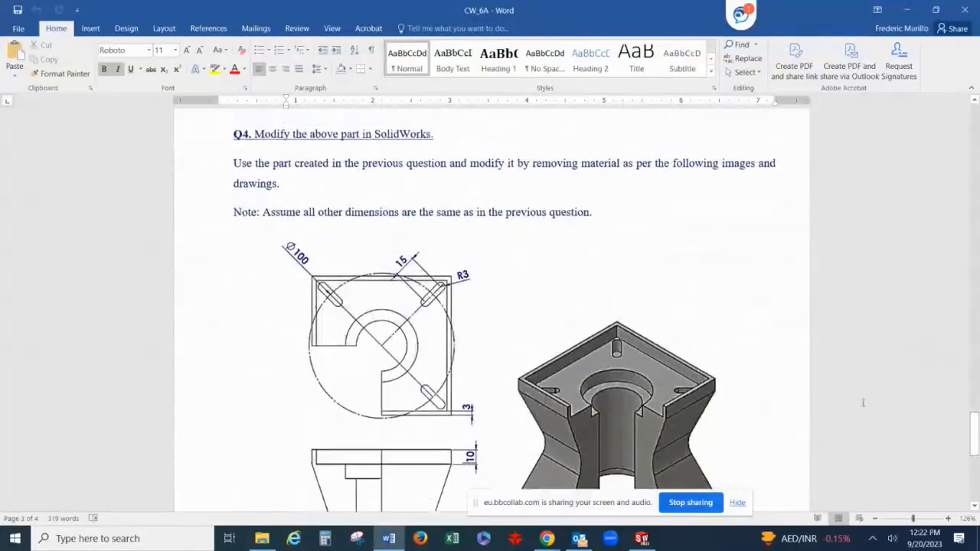
click(84, 244)
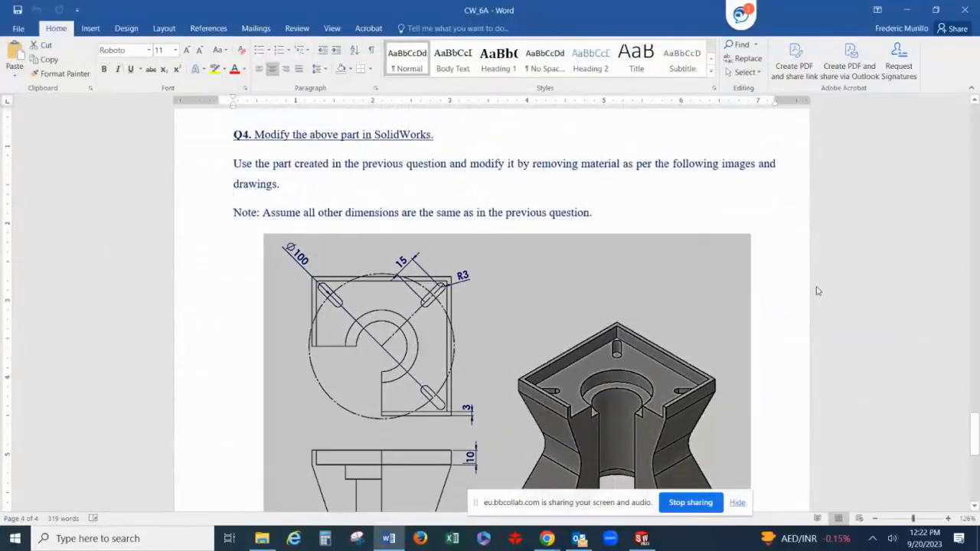
scroll(880, 268, down, 3)
scroll(922, 258, up, 4)
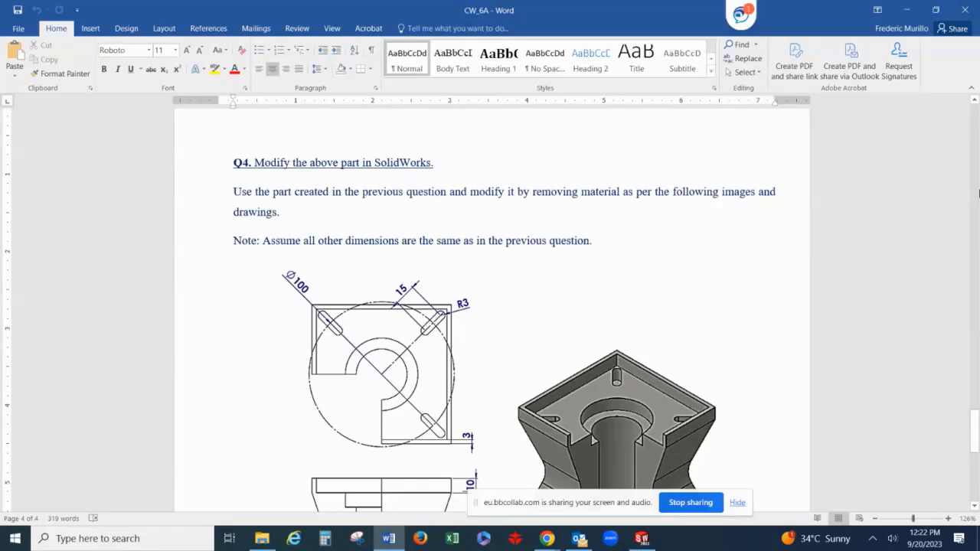
scroll(978, 193, down, 3)
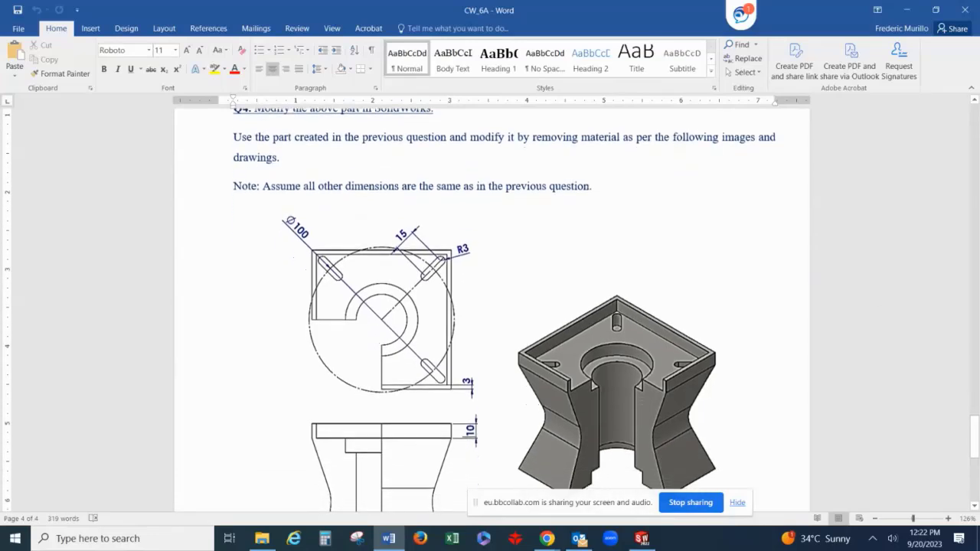
scroll(490, 306, down, 1)
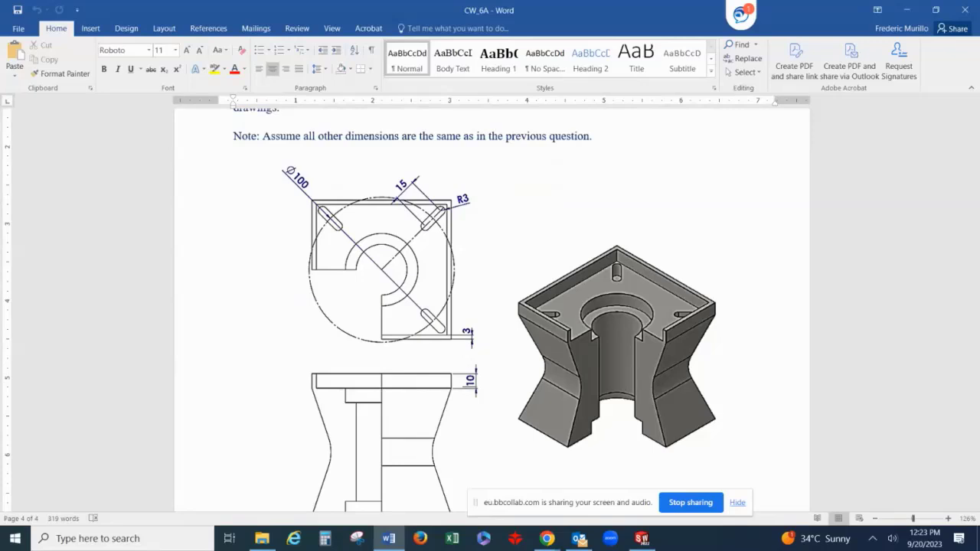
click(504, 346)
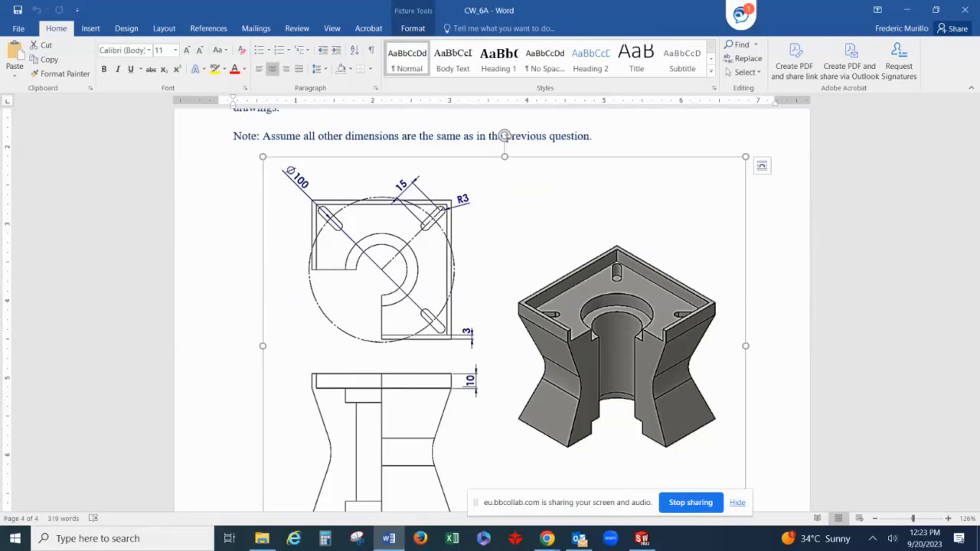
scroll(504, 136, down, 3)
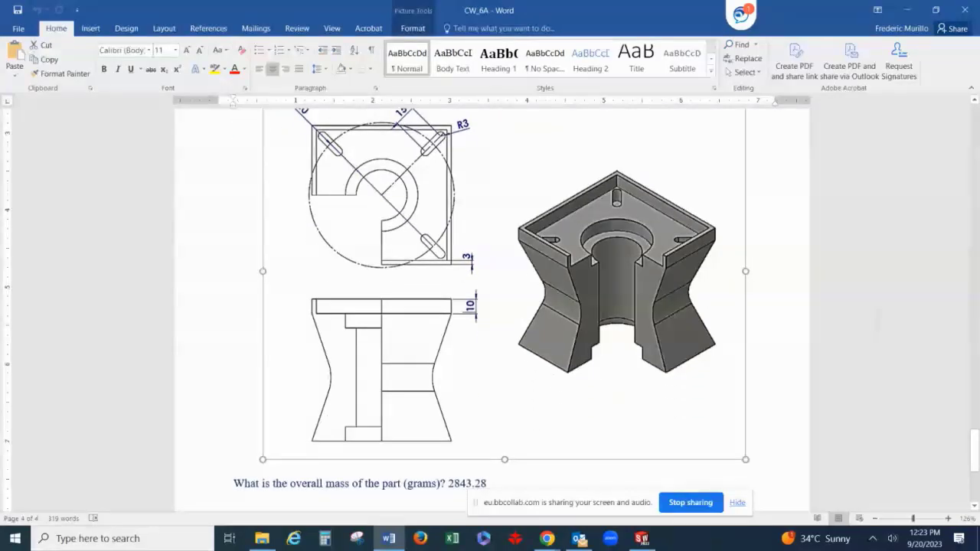
scroll(504, 134, up, 3)
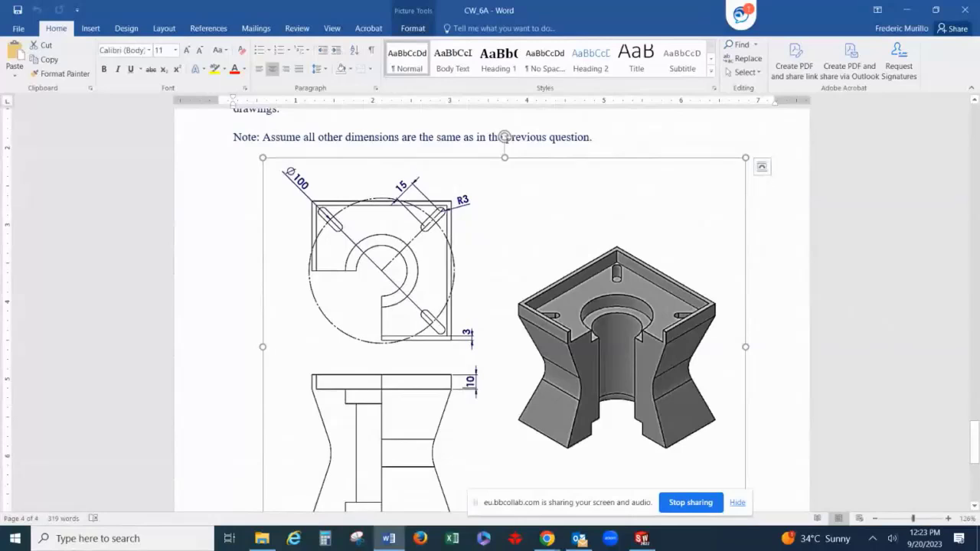
scroll(504, 137, down, 3)
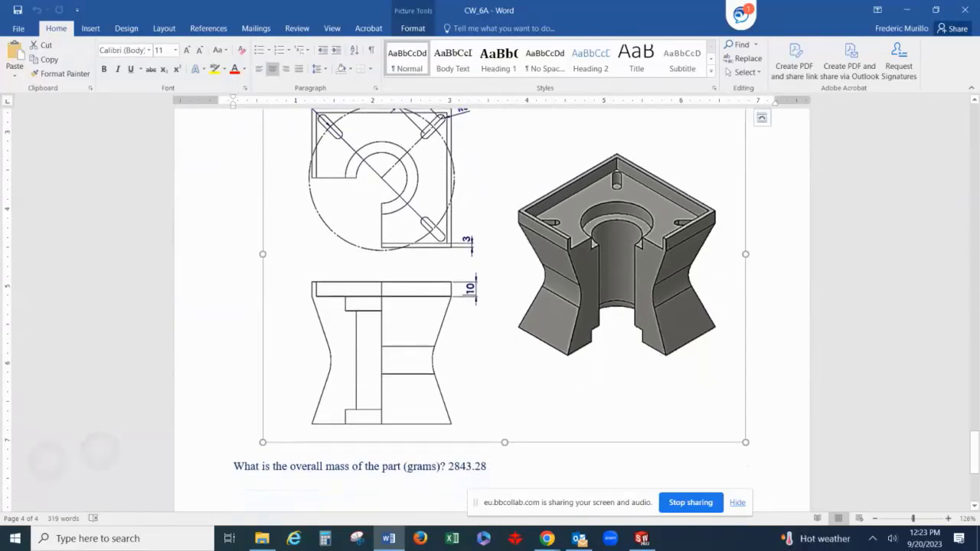
click(762, 118)
key(Escape)
Switch to SOLIDWORKS and save the part under the new name CW6a.2 in the FJM folder.
click(641, 538)
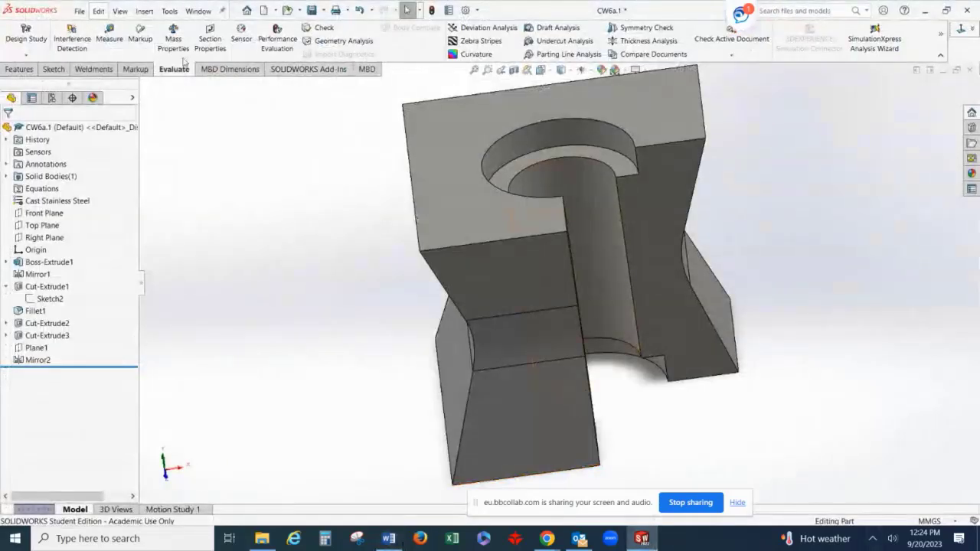
click(77, 11)
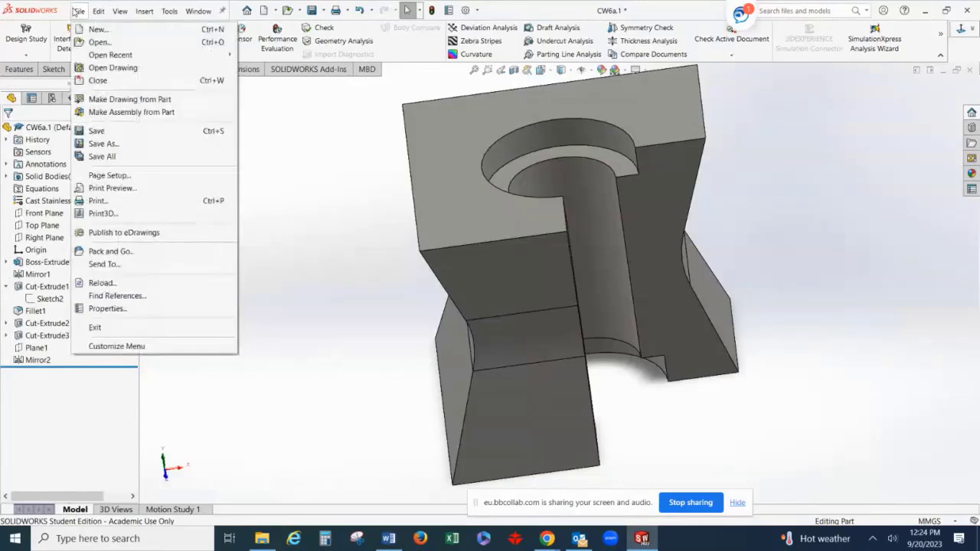
click(104, 145)
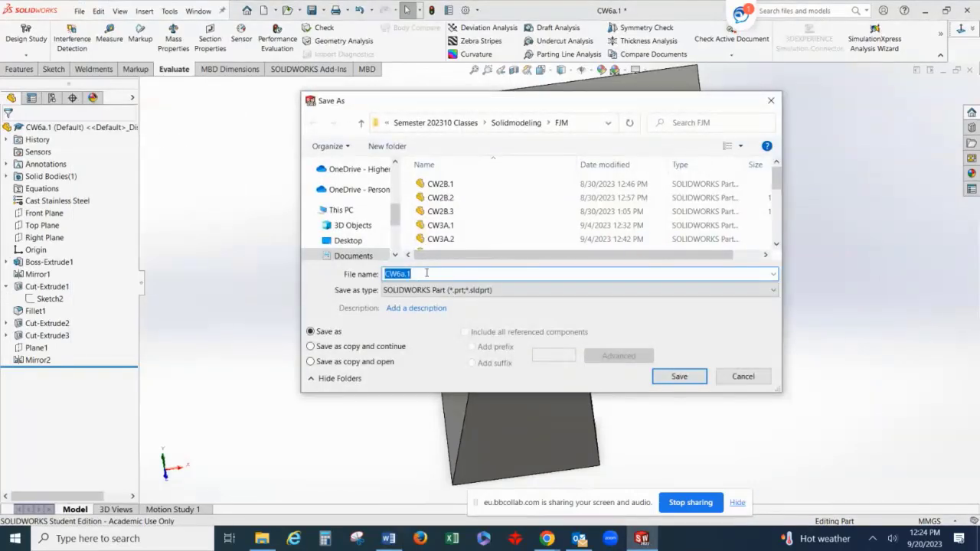
click(427, 273)
key(BackSpace)
text(2)
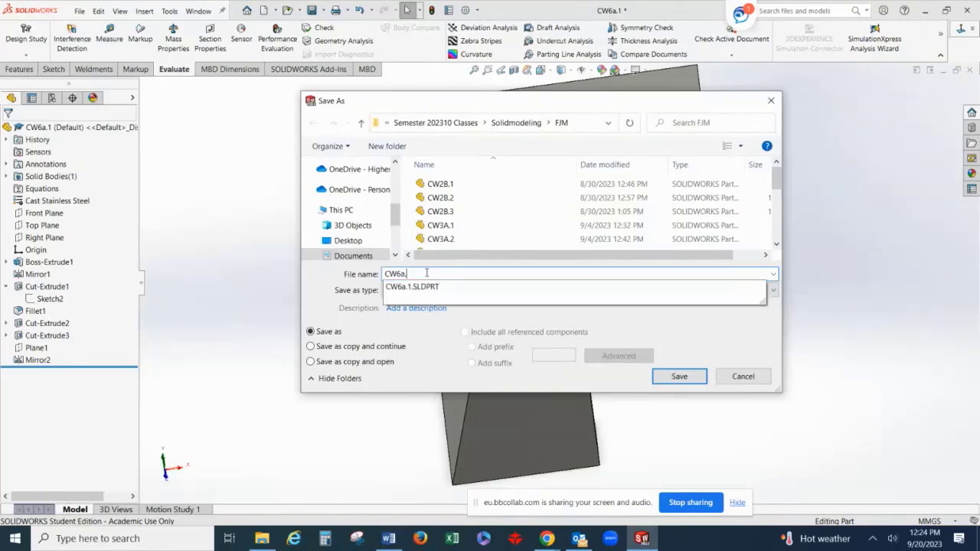
click(686, 378)
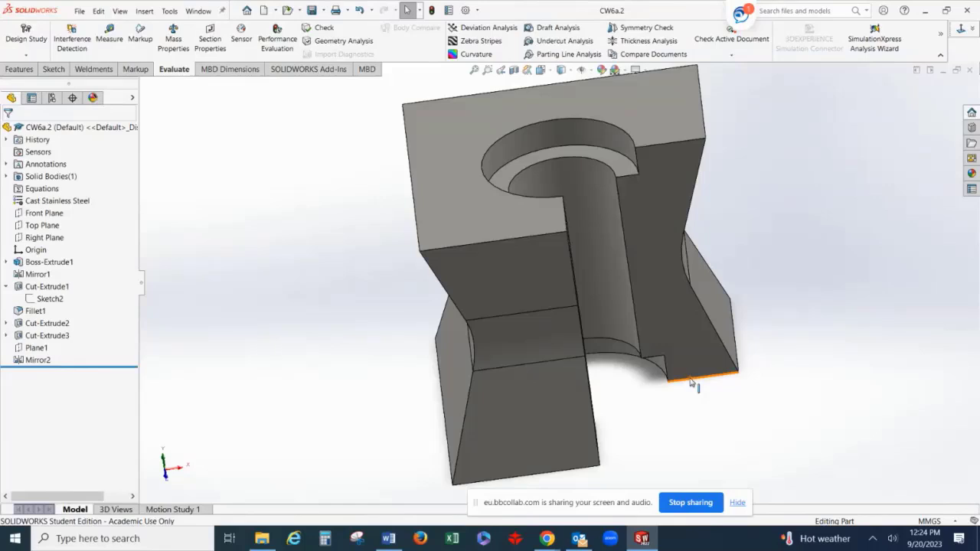
Start a sketch on the part's top face and convert the face's boundary edges into sketch entities.
click(461, 158)
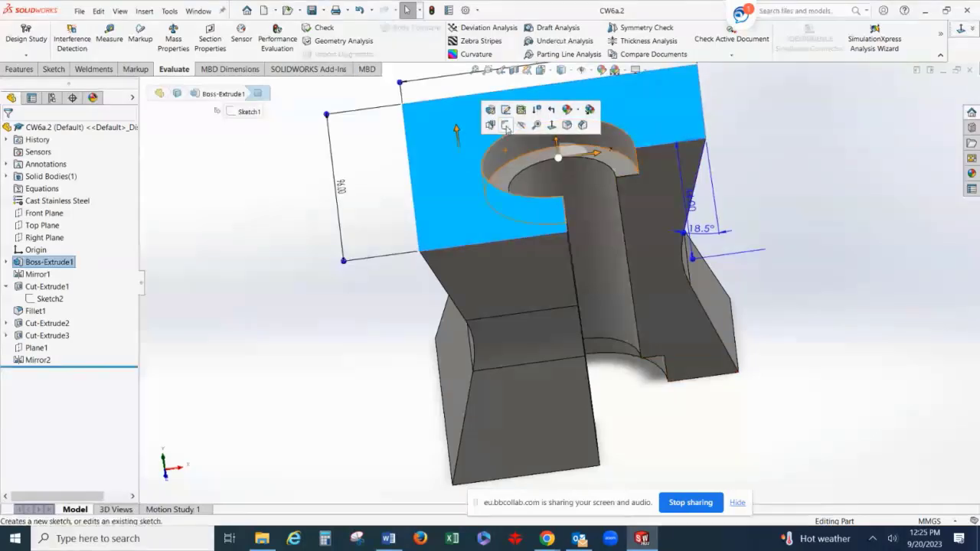
click(505, 109)
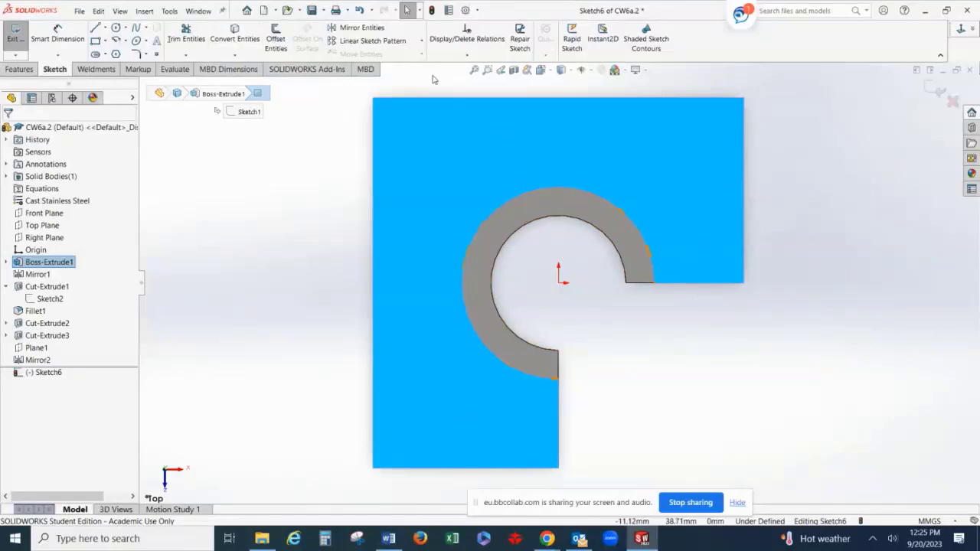
click(234, 38)
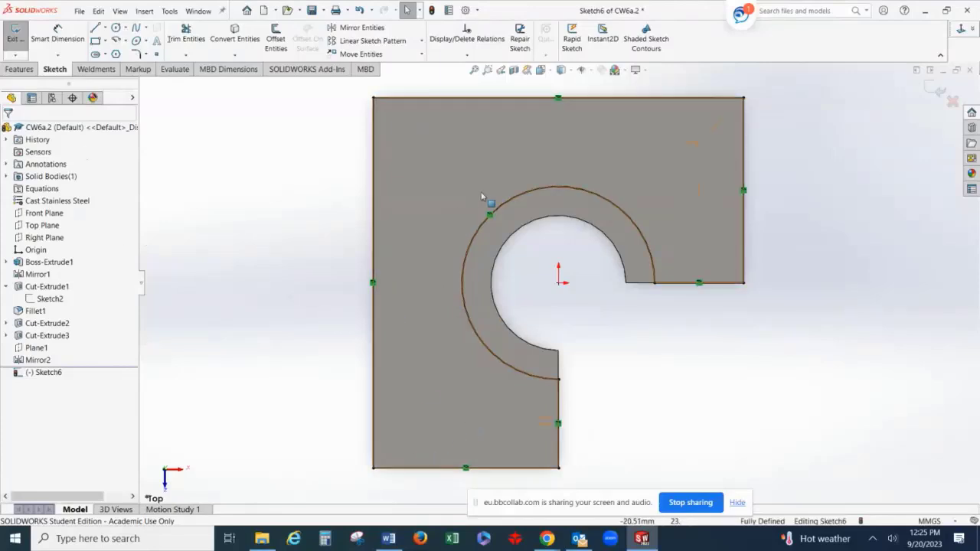
Delete the converted counterbore arc and the two short lines along the cut-out, leaving only the outer edges.
click(540, 187)
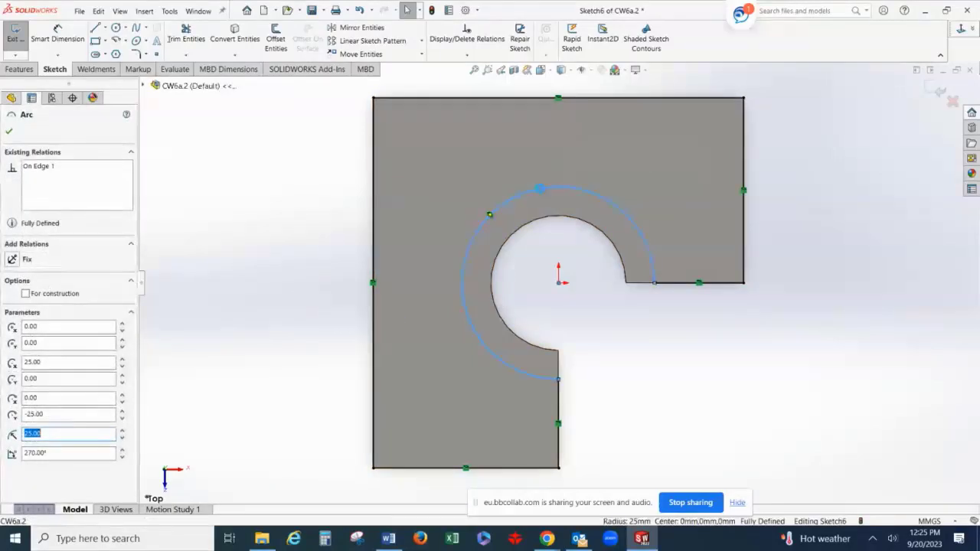
key(Escape)
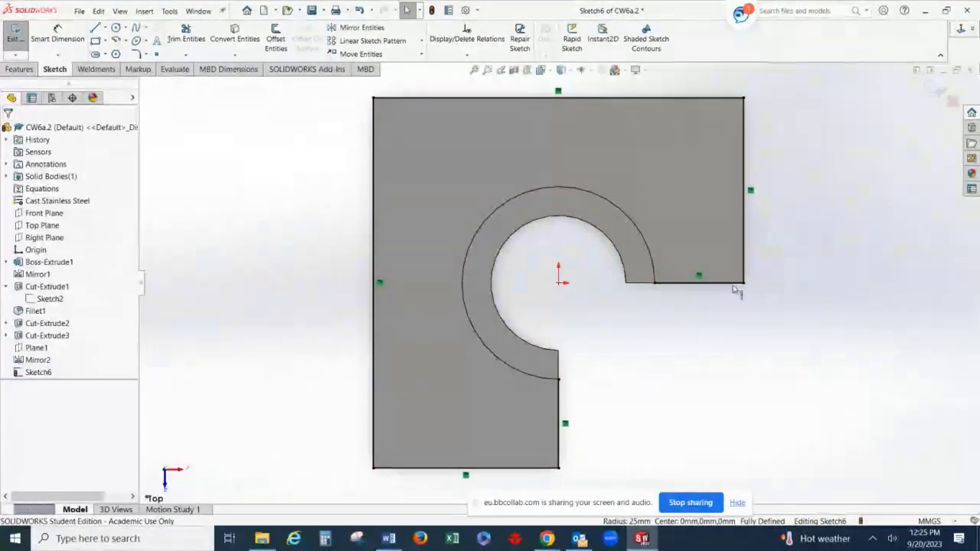
click(723, 283)
key(Escape)
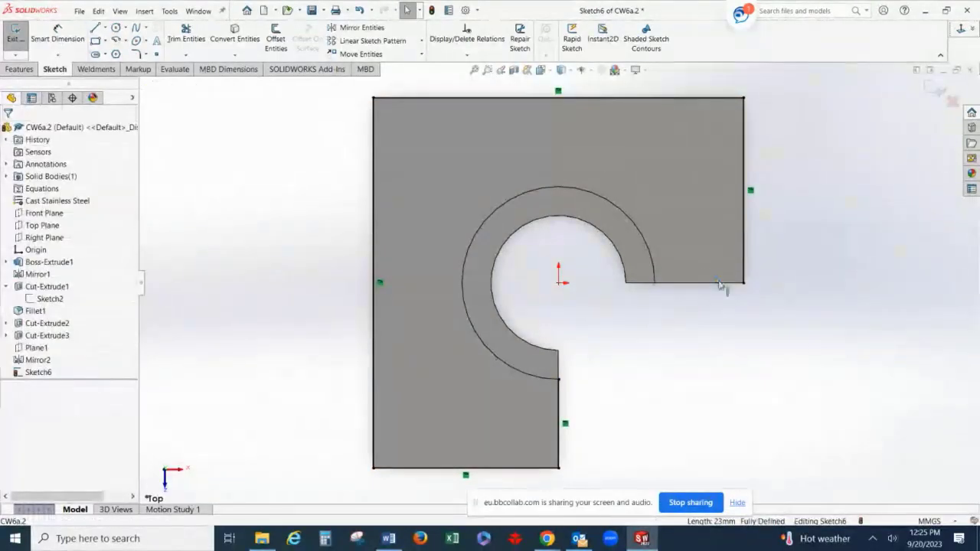
click(564, 396)
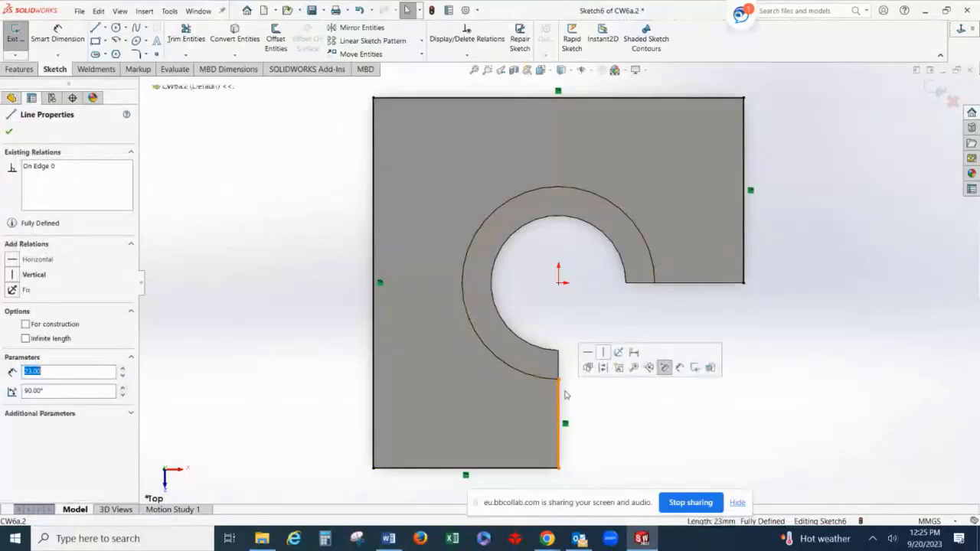
key(Escape)
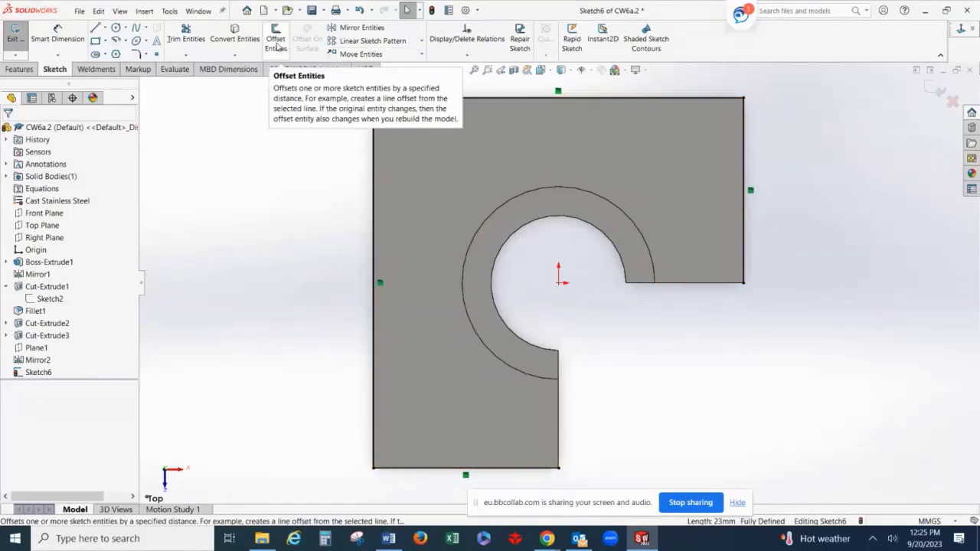
Offset the chain of outer edges 3 mm inward with Offset Entities, using the reversed direction.
click(277, 46)
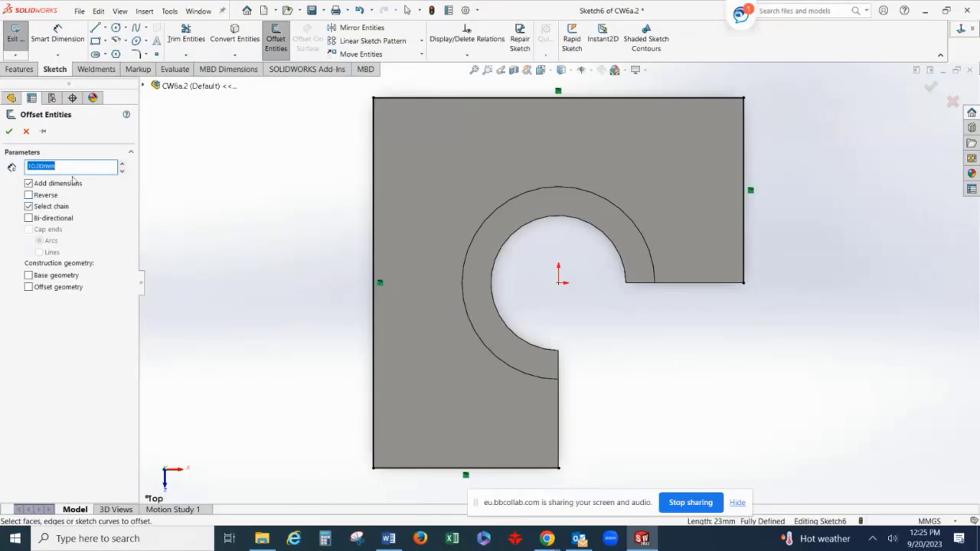
click(77, 167)
double_click(76, 167)
text(1)
key(Return)
click(715, 98)
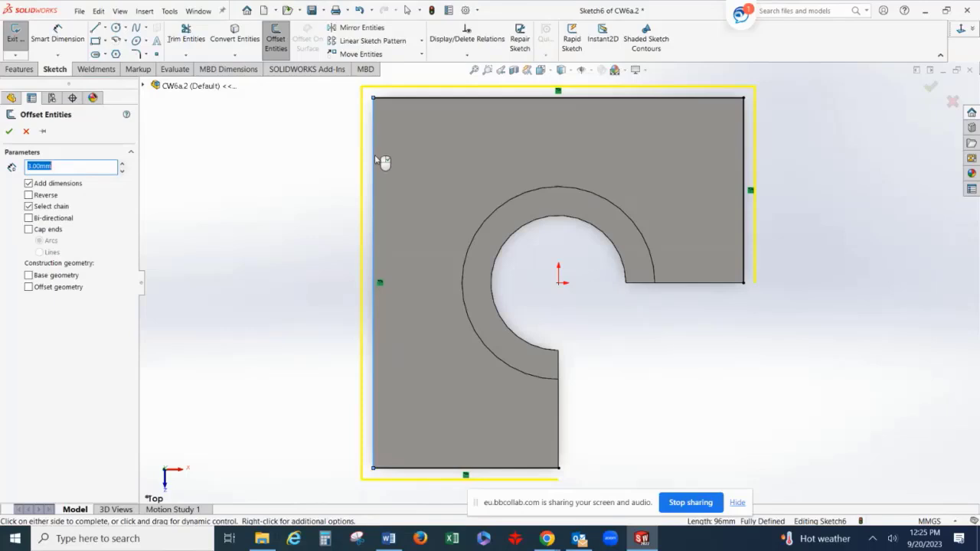
click(29, 195)
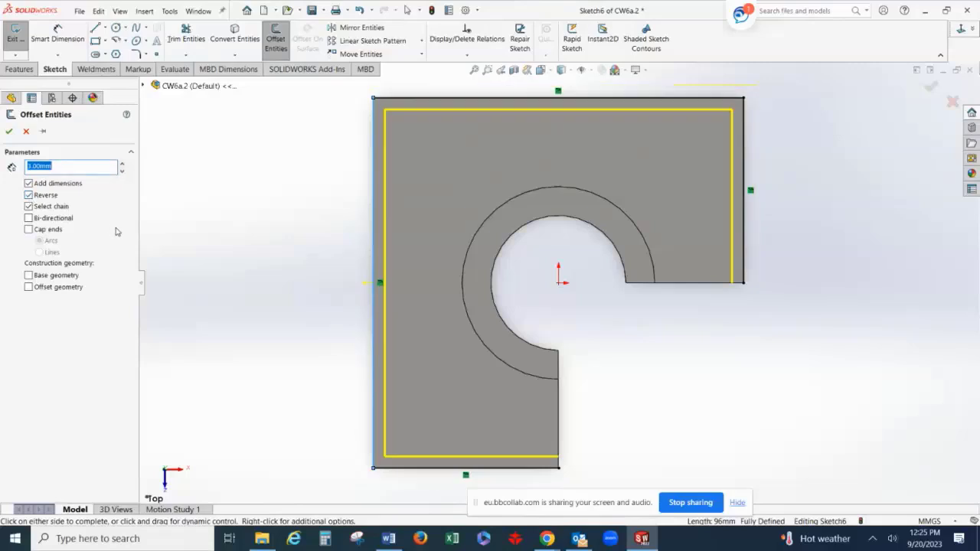
click(8, 131)
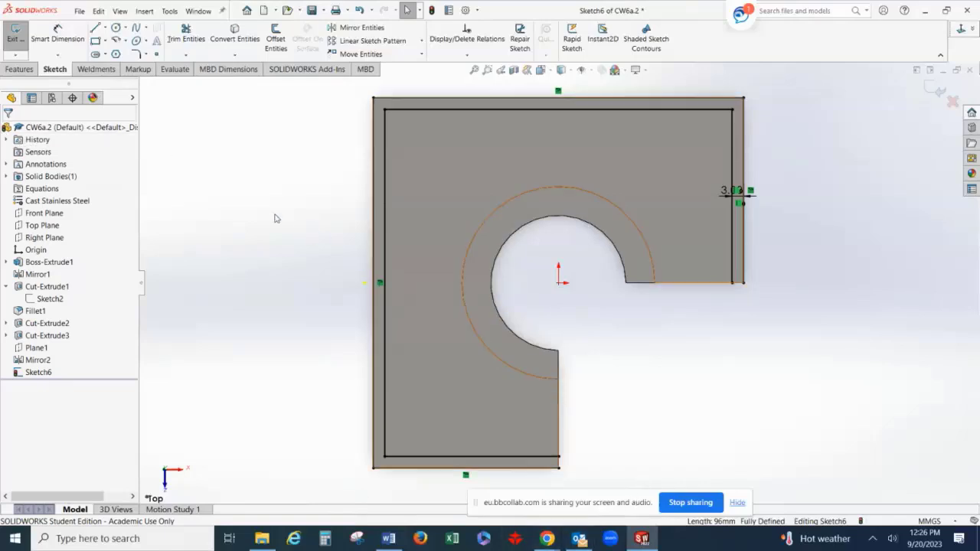
Close the rim profile with short lines joining the outer and offset edges at both ends beside the cut-out.
click(95, 29)
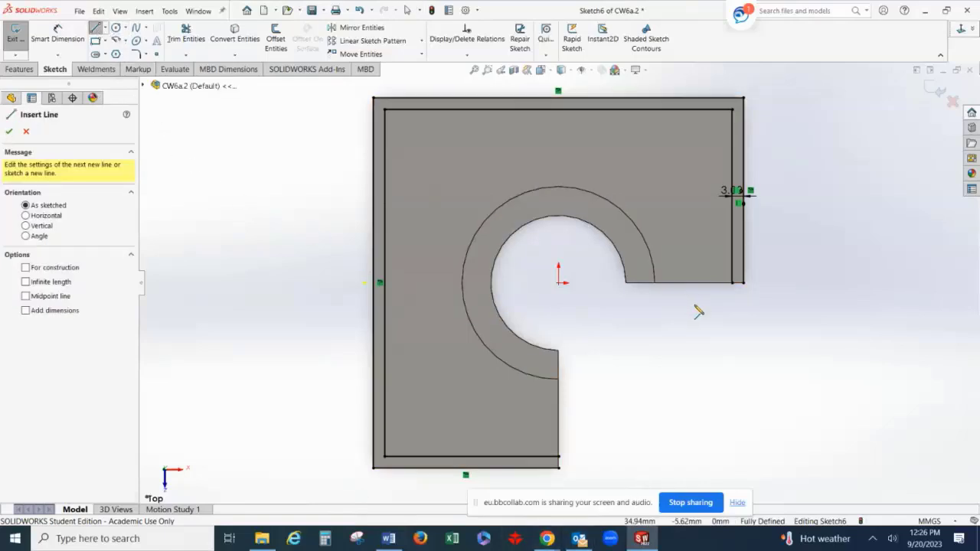
click(742, 283)
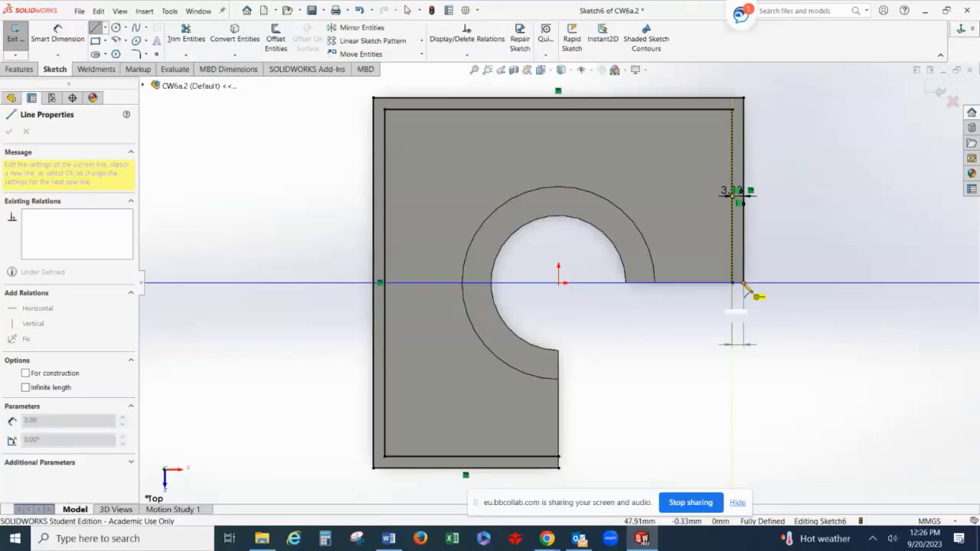
click(743, 283)
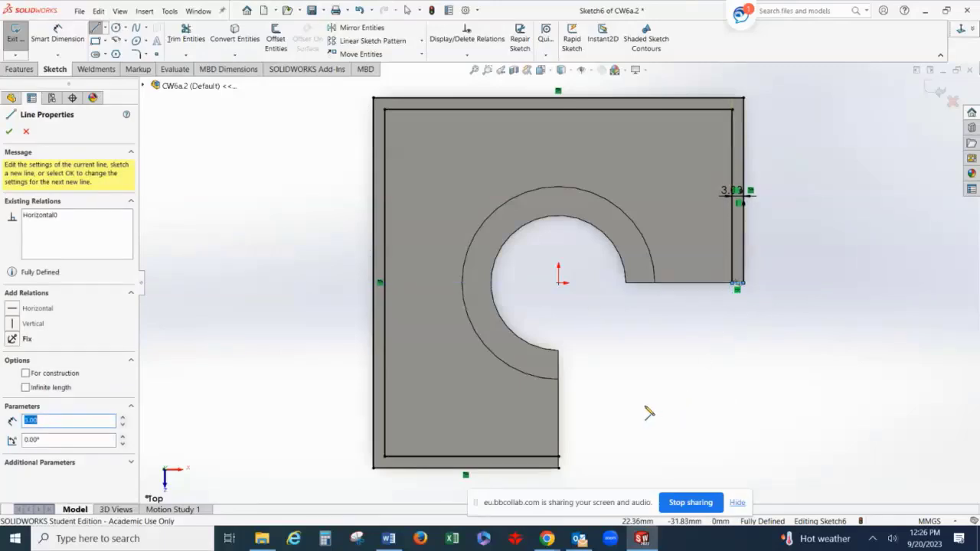
click(11, 134)
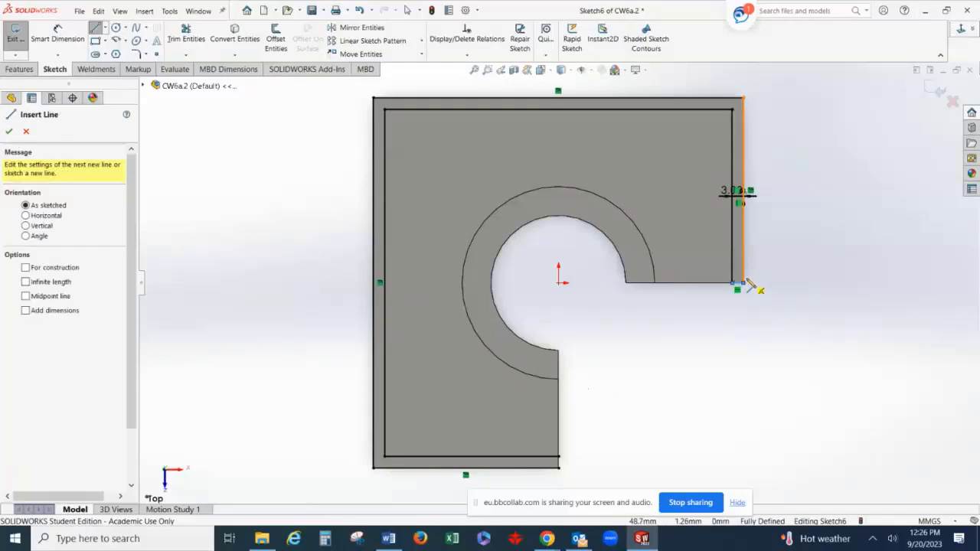
click(558, 467)
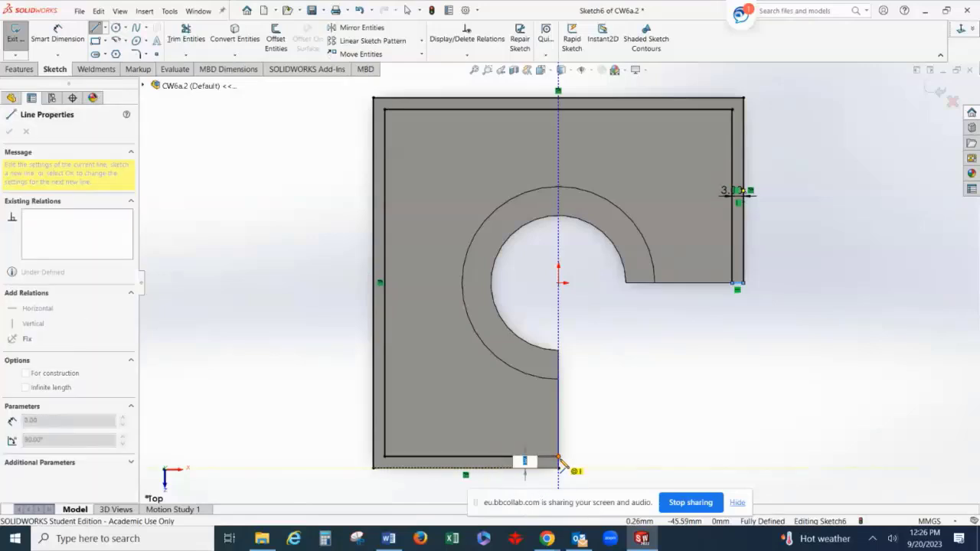
click(558, 457)
click(9, 132)
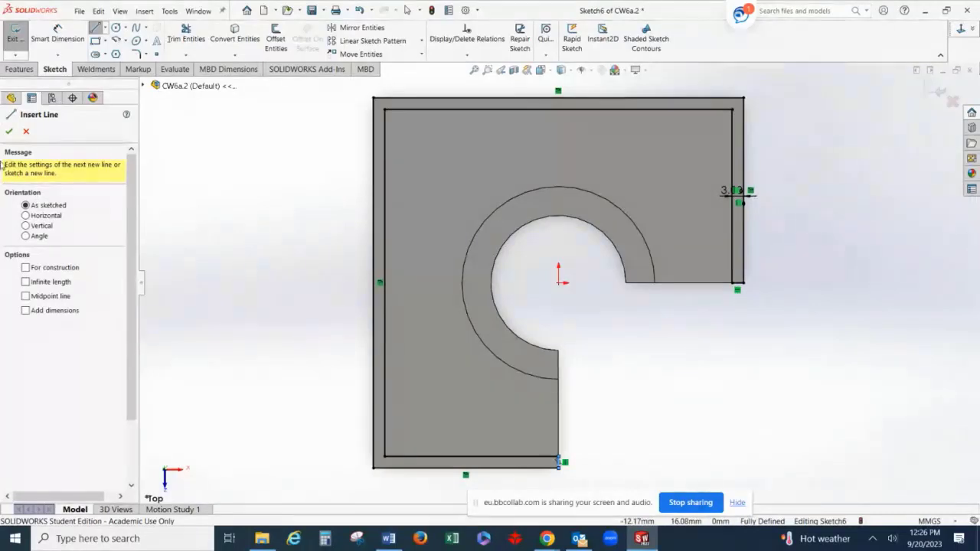
click(9, 132)
Extrude the closed rim profile 10 mm upward as a blind boss merged with the body.
click(19, 71)
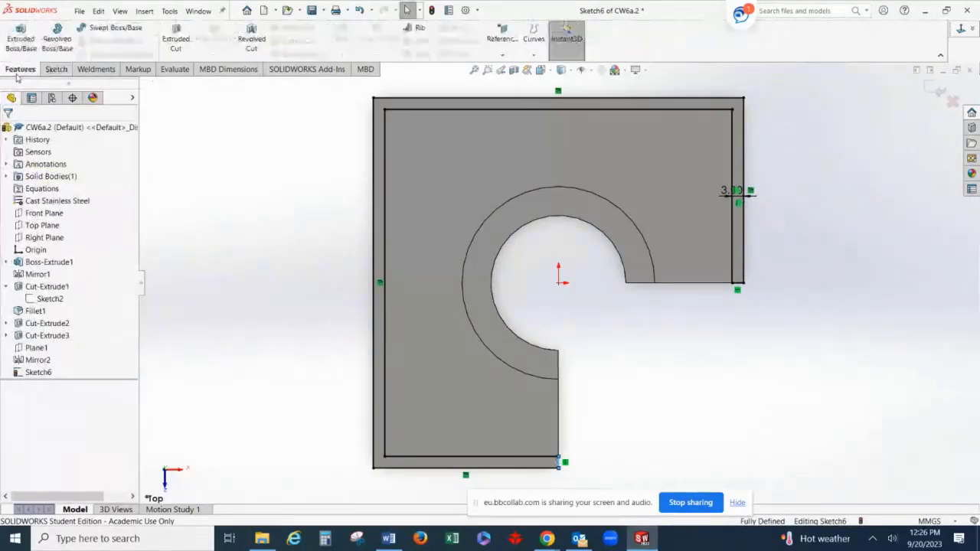
click(13, 42)
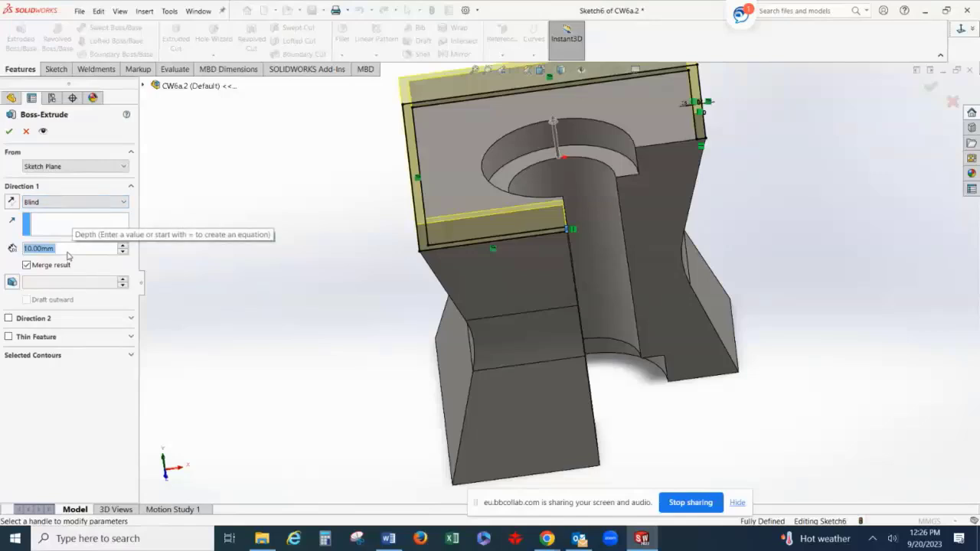
click(8, 131)
click(221, 215)
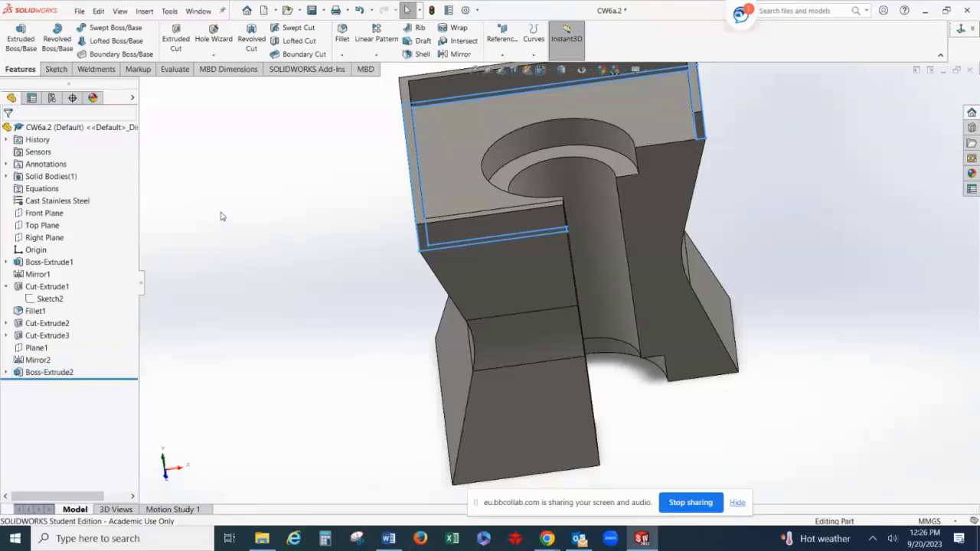
Inspect the new rim on the part, and check the slot dimensions of the Q4 drawing in the CW_6A Word document.
scroll(480, 293, up, 3)
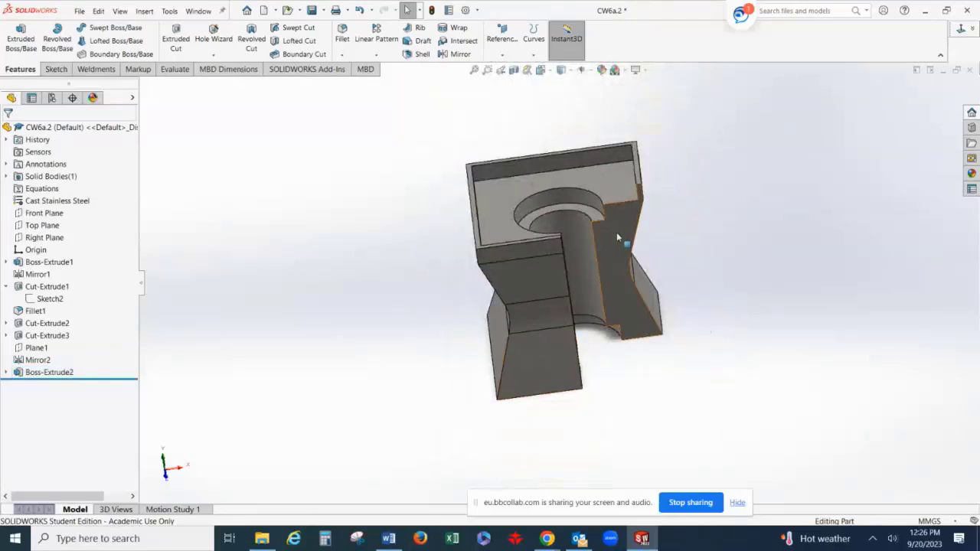
scroll(616, 232, down, 2)
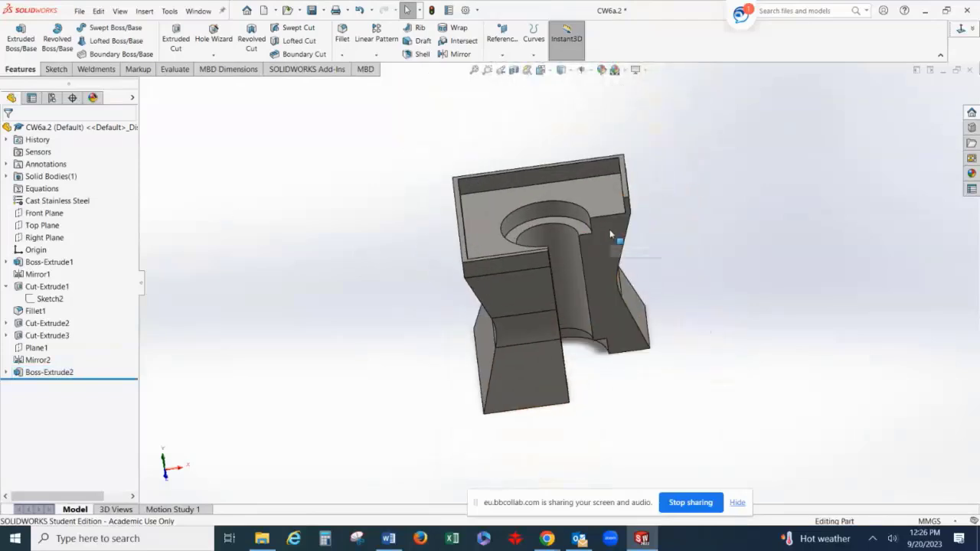
click(398, 540)
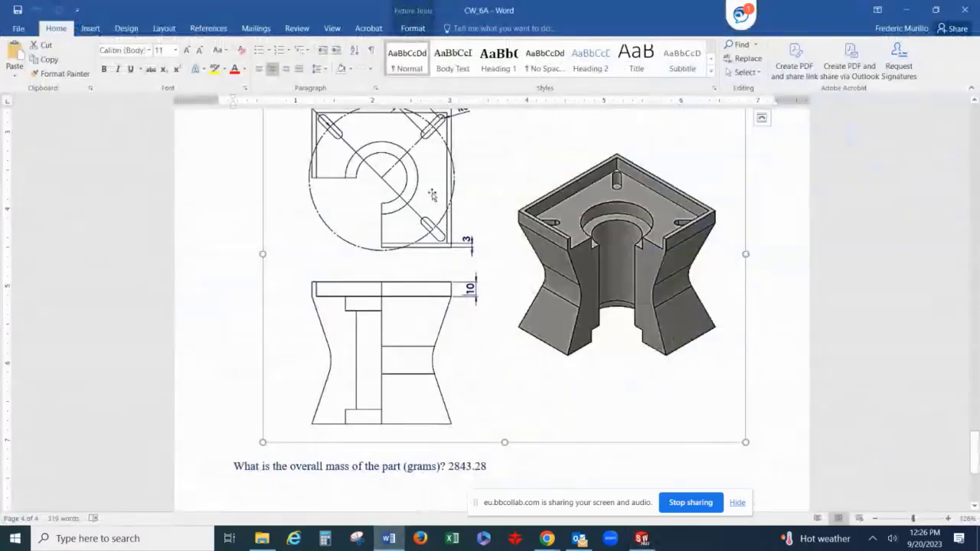
scroll(433, 195, up, 3)
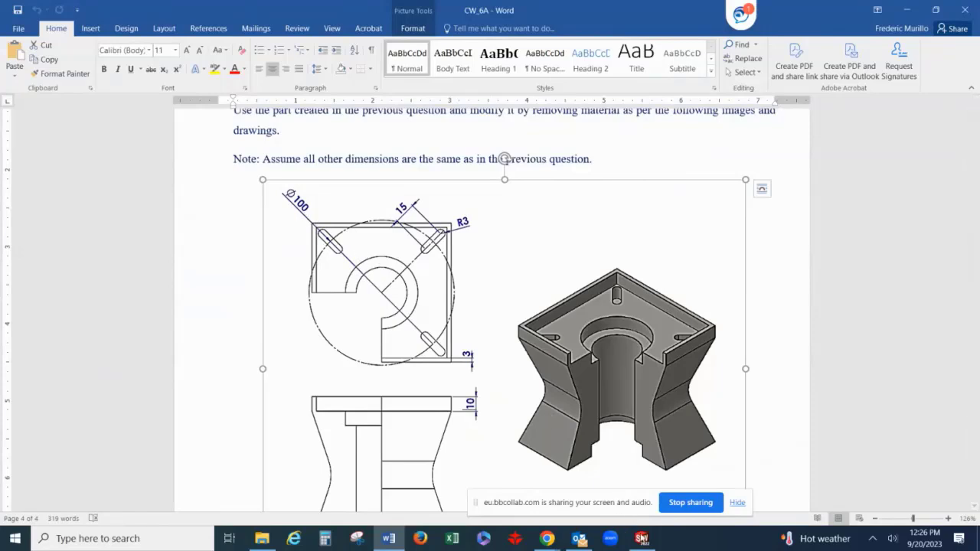
Switch to SOLIDWORKS and sketch a circle about 79 mm in diameter, centred on the origin, on the recessed top face inside the rim.
click(641, 538)
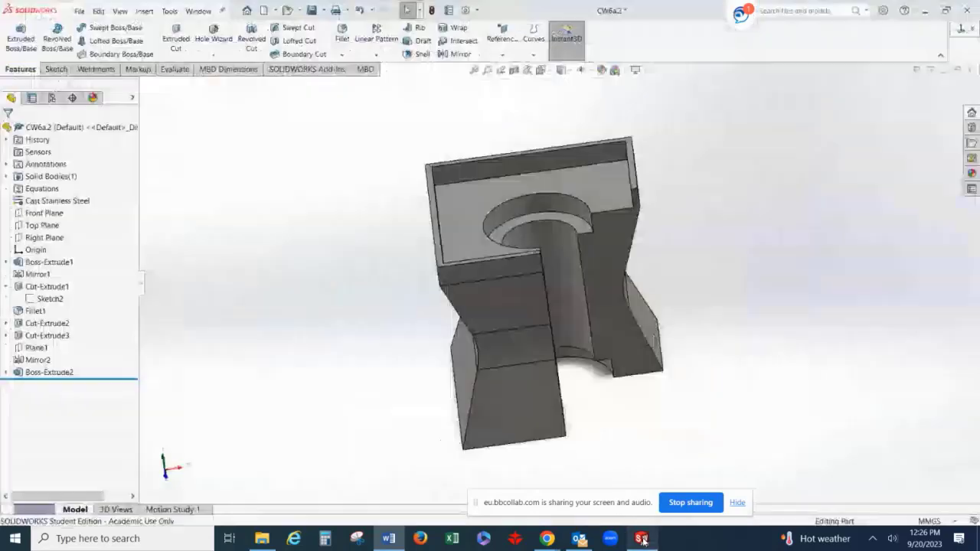
click(597, 191)
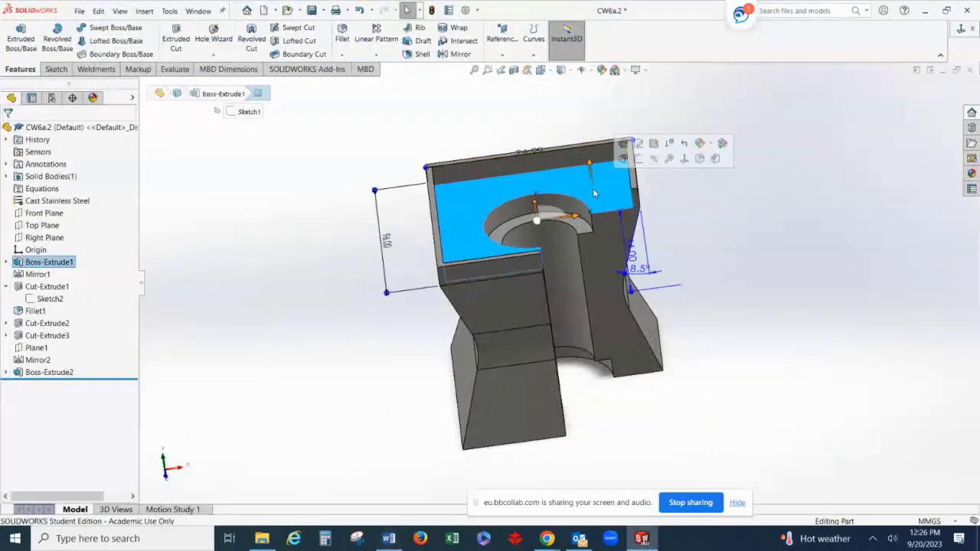
click(639, 159)
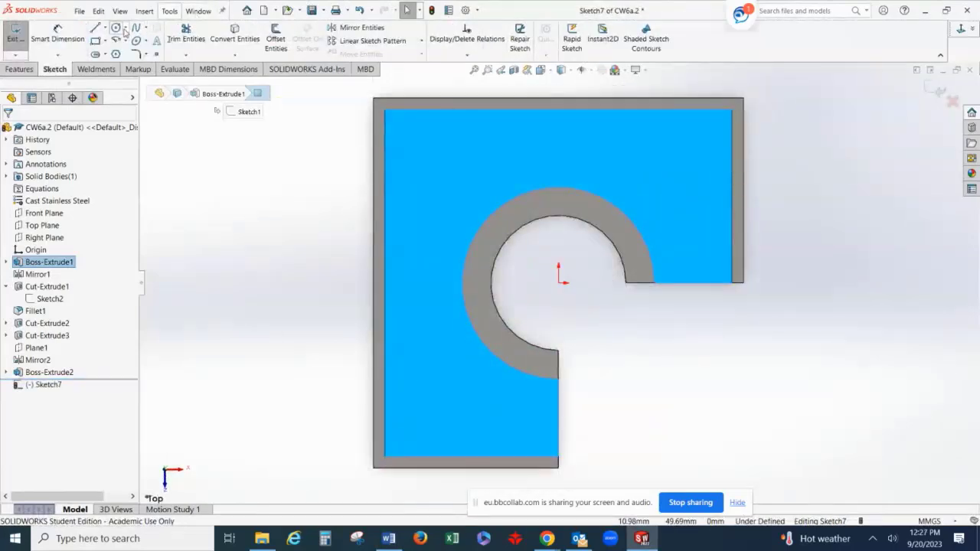
click(116, 28)
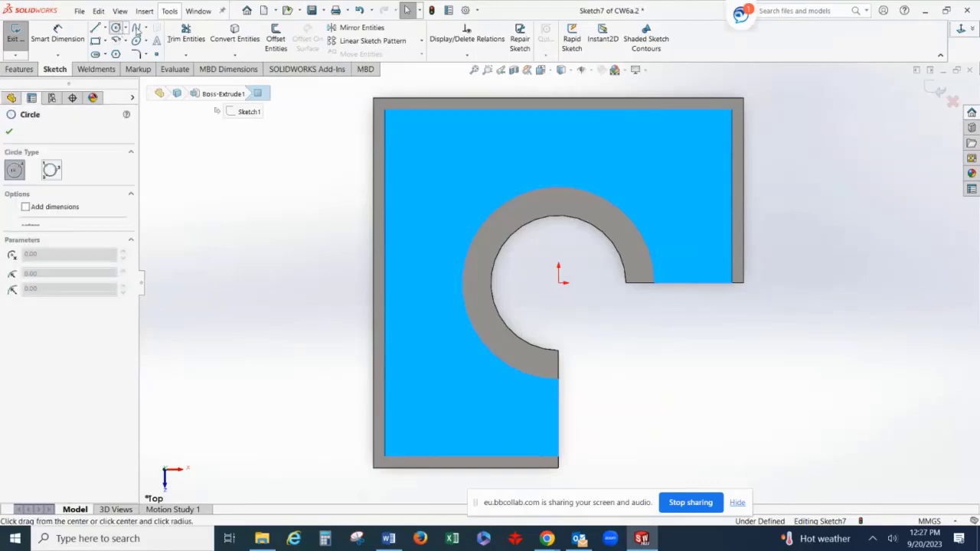
click(561, 290)
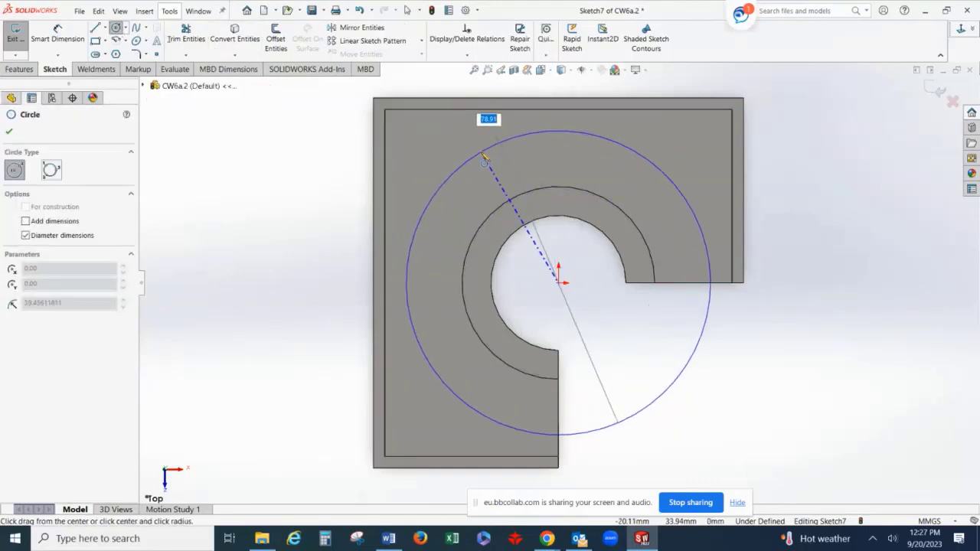
click(501, 138)
click(9, 131)
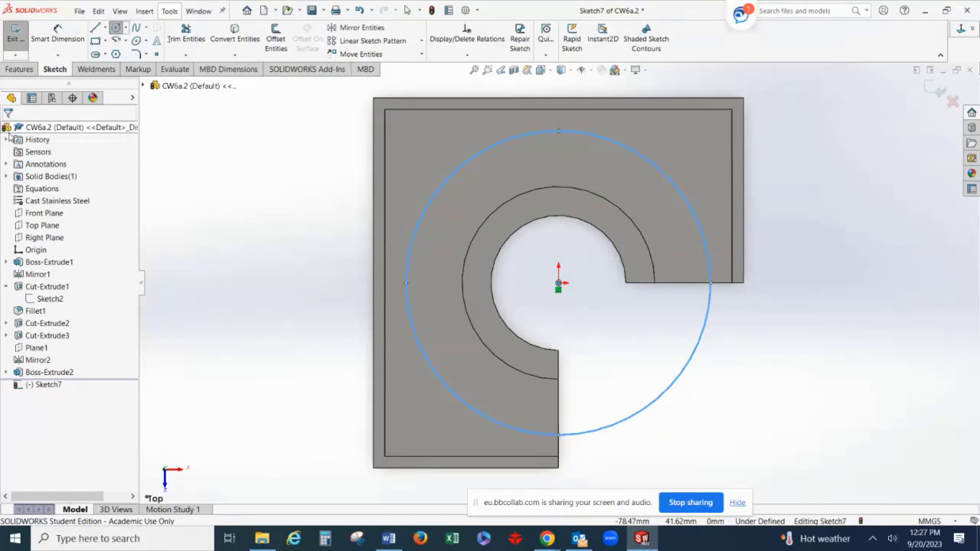
Dimension the origin-centred circle with a diameter of 100 mm.
click(57, 35)
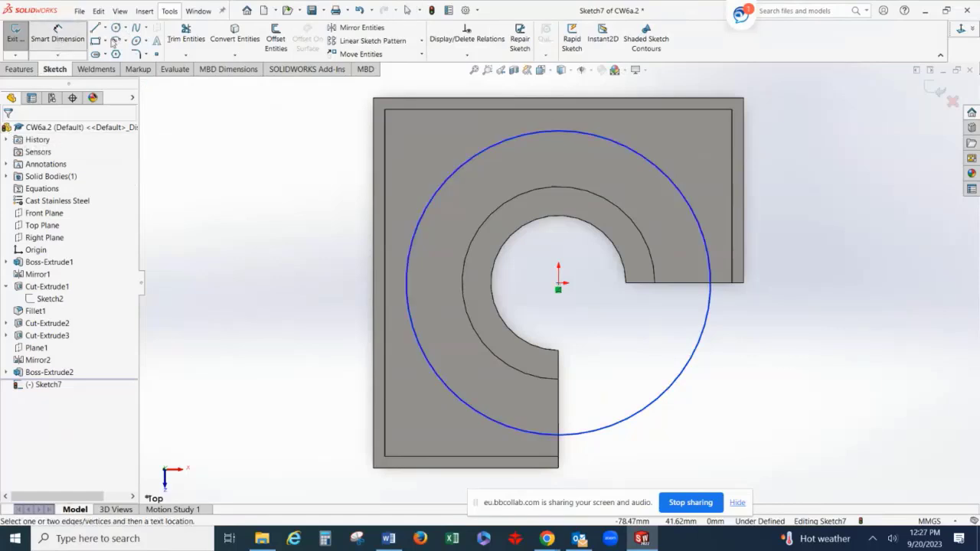
click(652, 165)
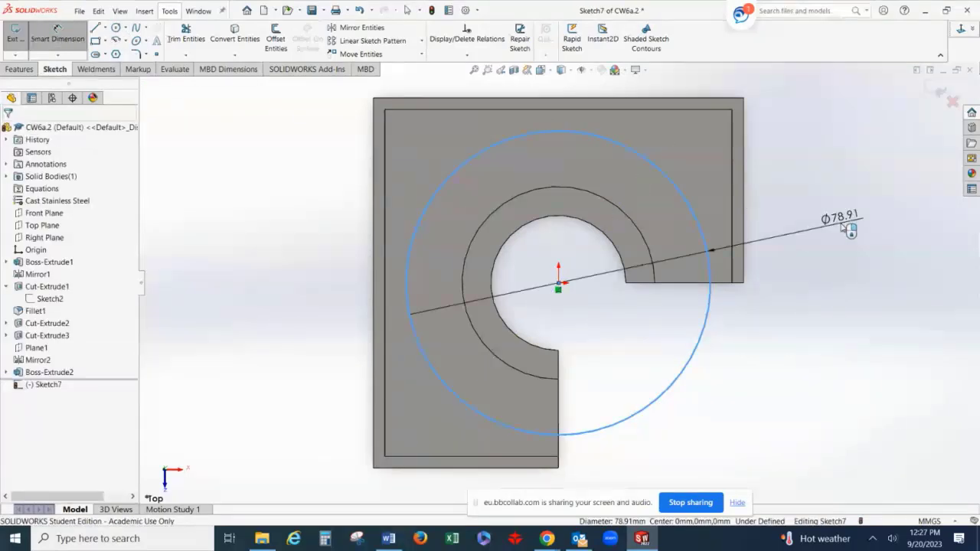
click(842, 223)
click(797, 206)
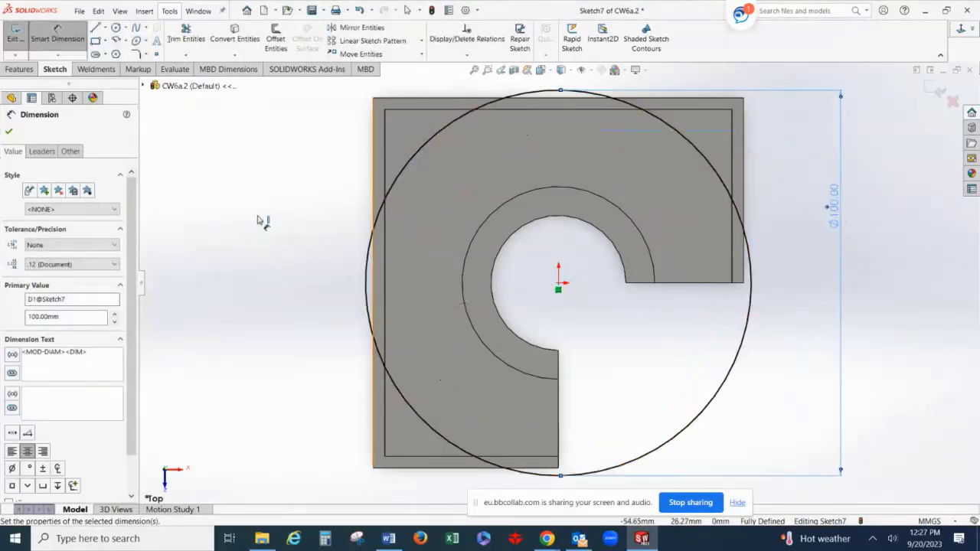
click(8, 131)
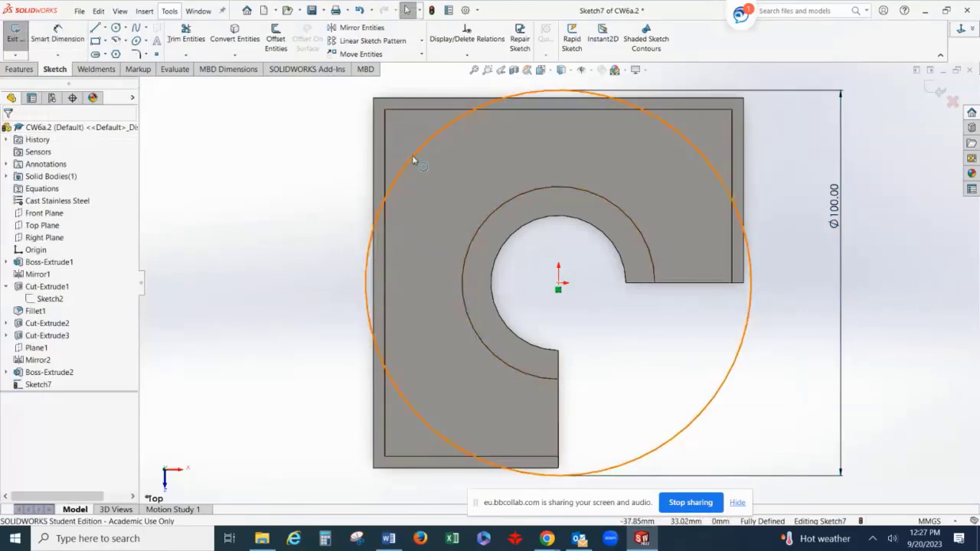
Convert the 100 mm circle to construction geometry.
click(413, 160)
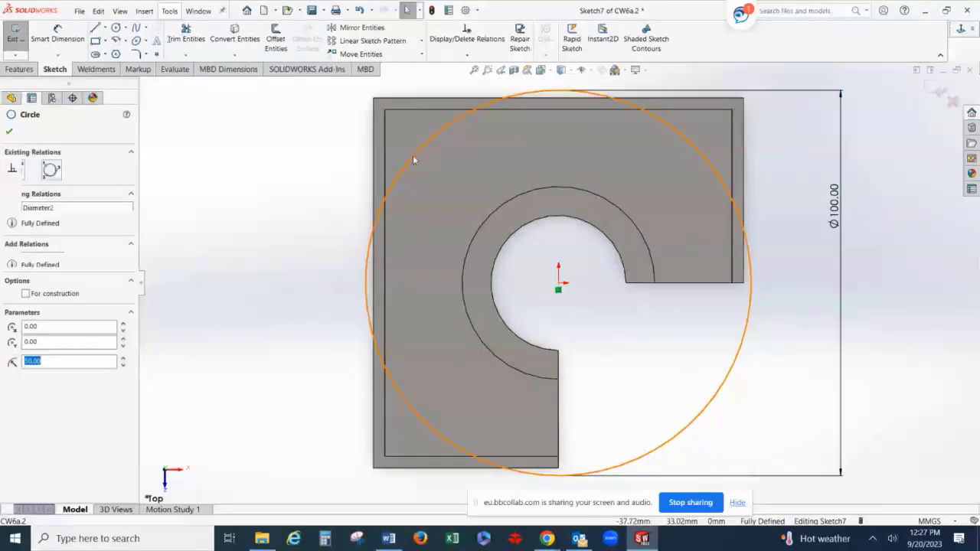
click(27, 296)
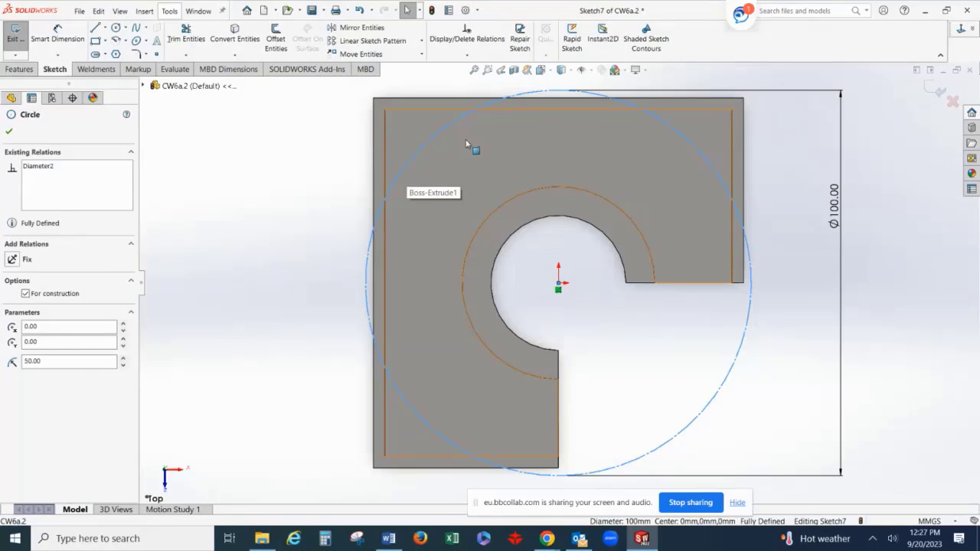
click(8, 134)
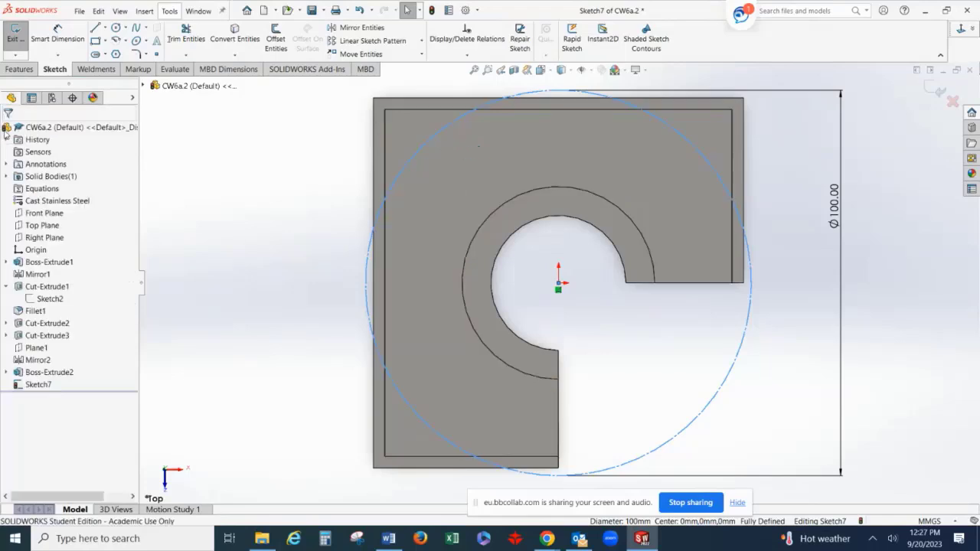
Draw a diagonal centerline from the origin to the part's outer corner opposite the cut-out.
click(105, 29)
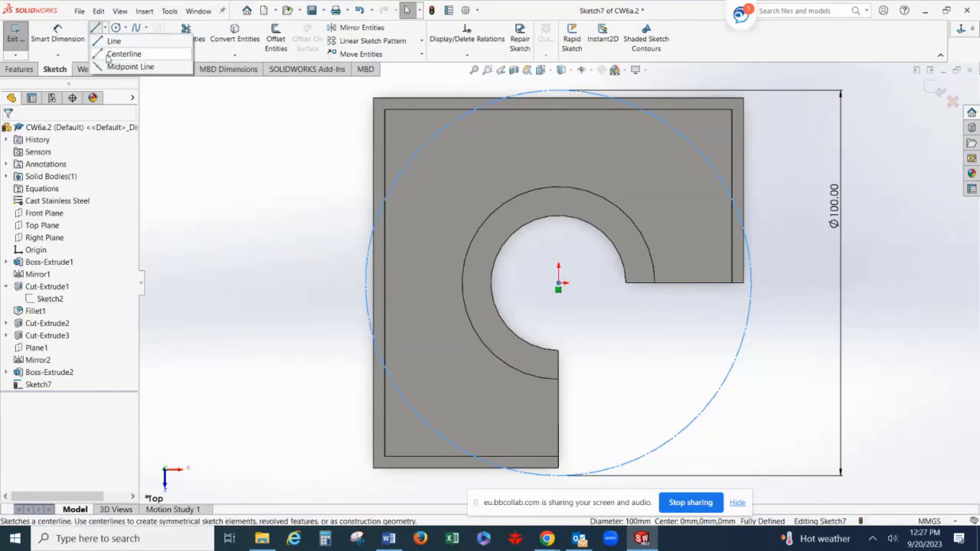
click(119, 54)
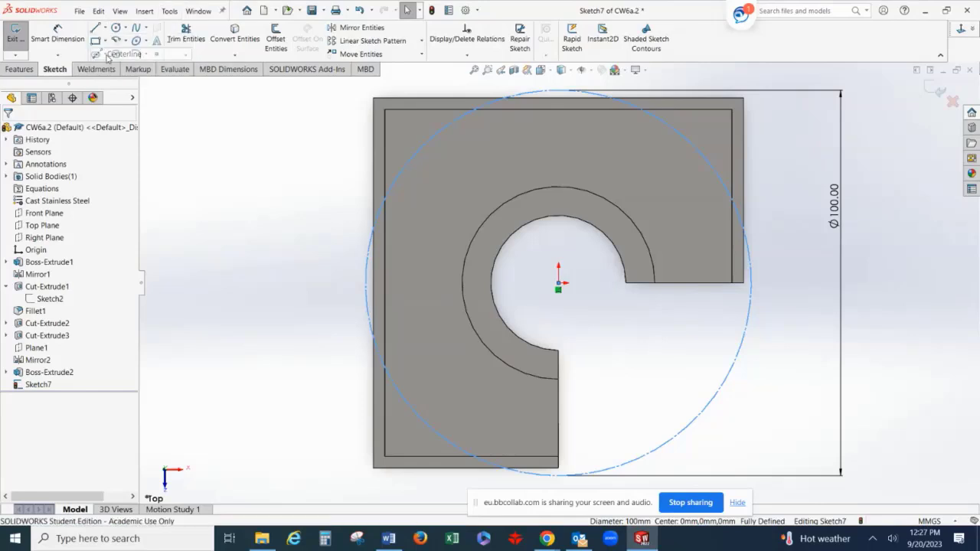
click(558, 283)
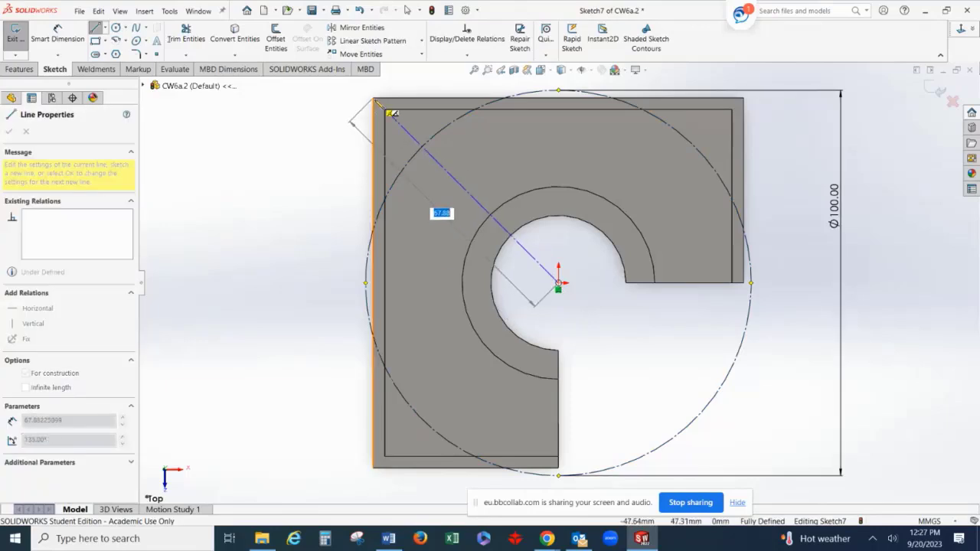
click(374, 99)
right_click(252, 159)
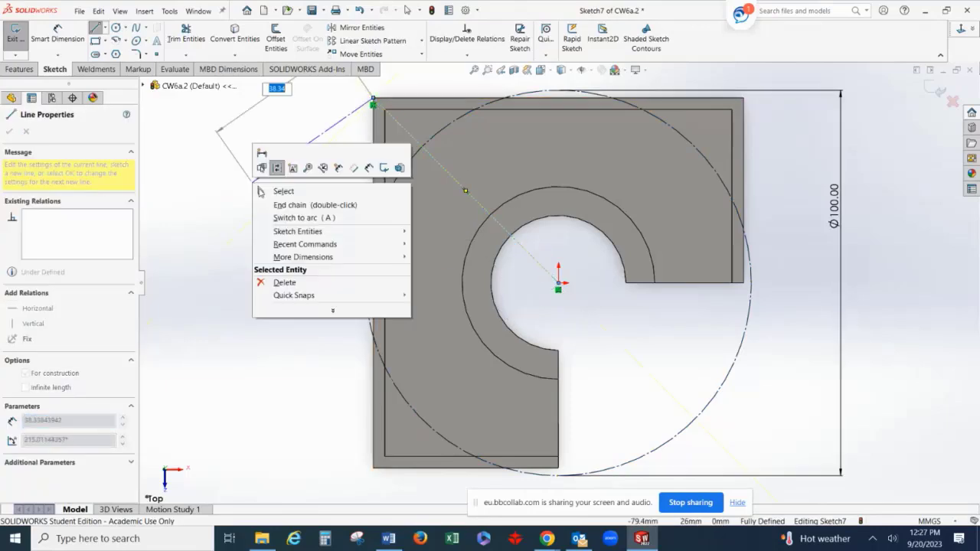
click(262, 190)
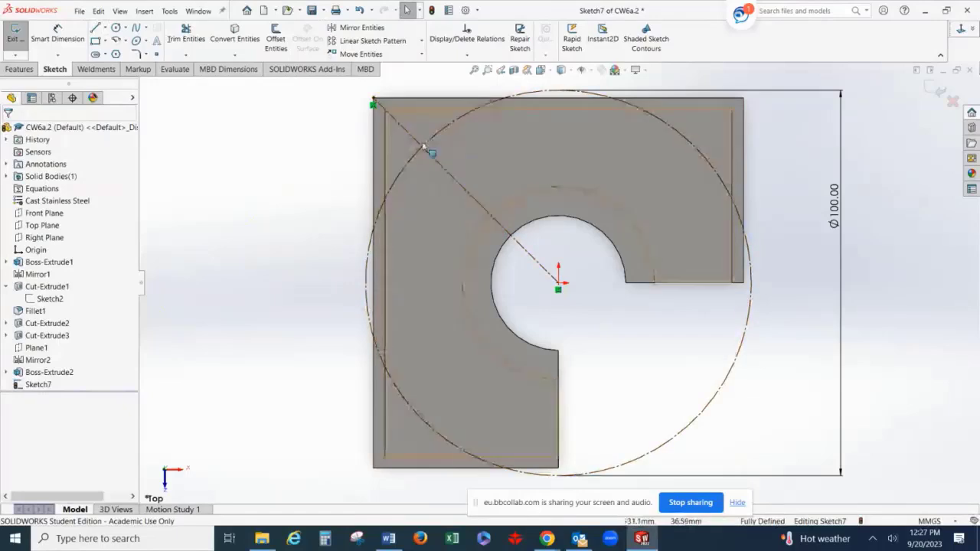
Trim away the part of the diagonal centerline that extends beyond the construction circle.
key(f)
scroll(484, 203, down, 6)
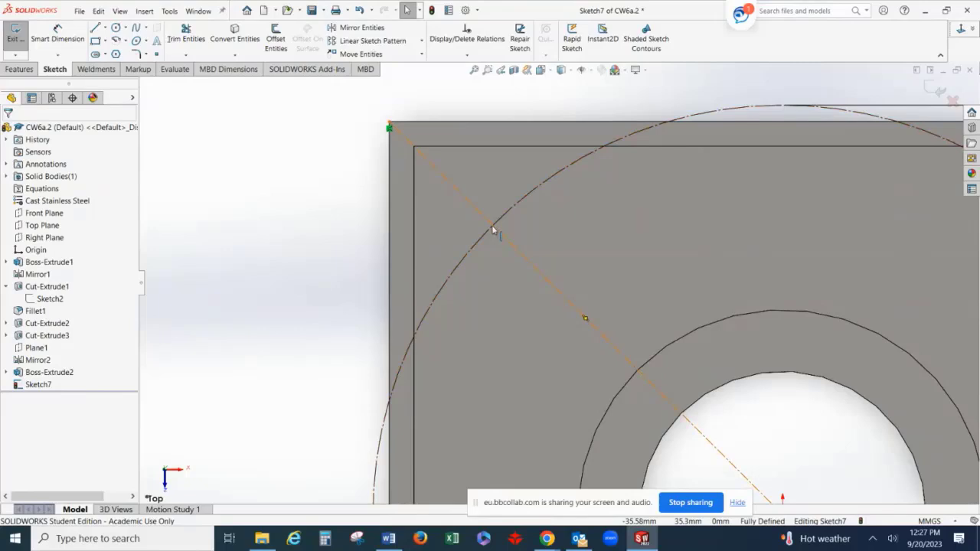
click(178, 38)
click(458, 196)
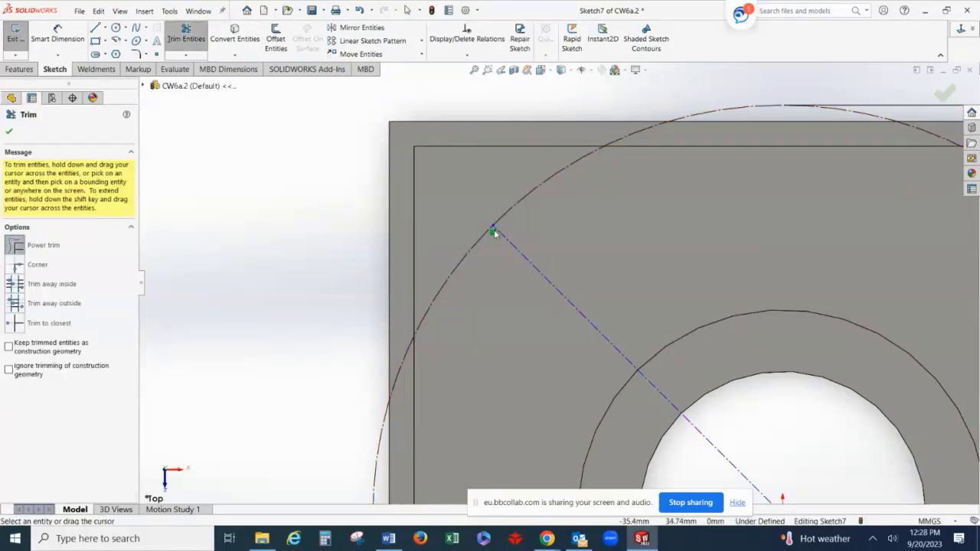
click(9, 132)
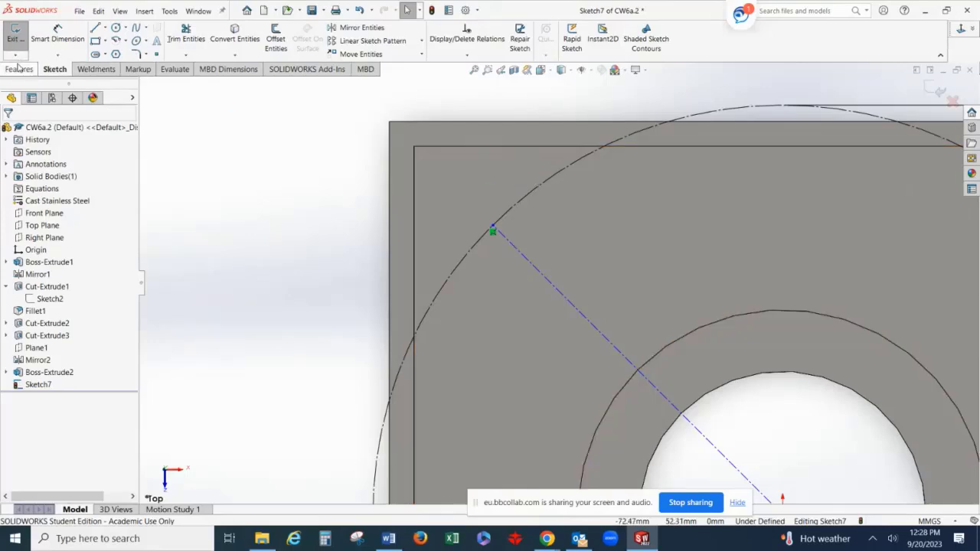
Sketch a centerpoint straight slot along the diagonal, centred on its end at the construction circle, about 16.4 mm between arc centres and 6.65 mm wide.
click(106, 55)
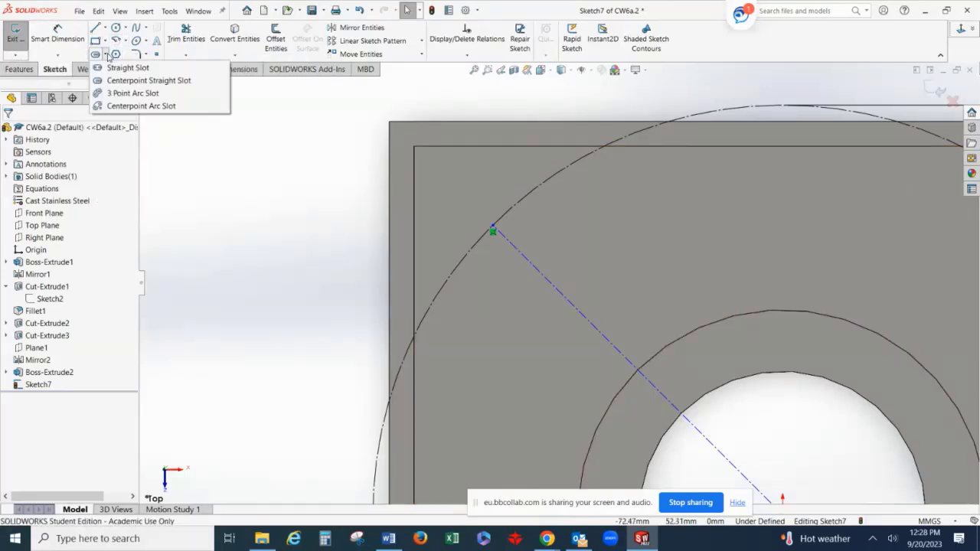
click(107, 57)
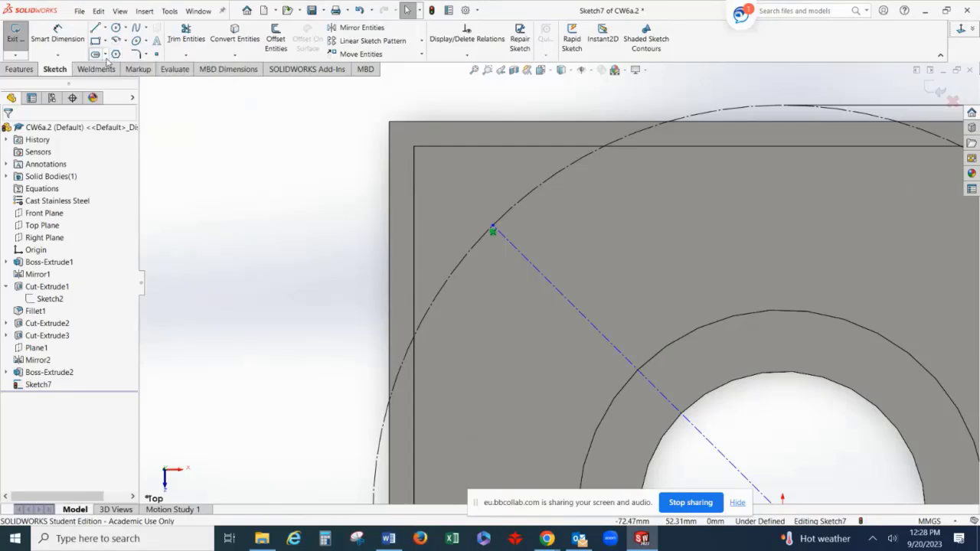
click(105, 55)
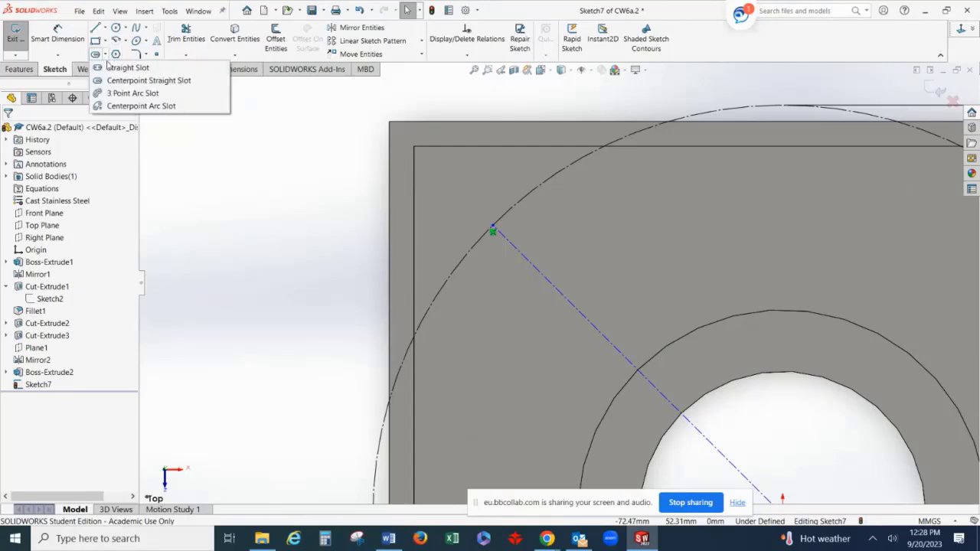
click(182, 81)
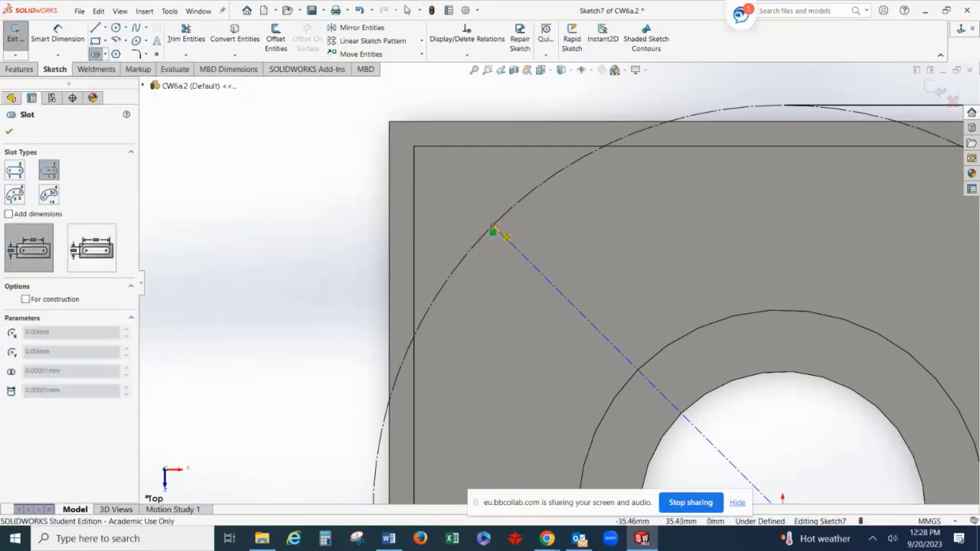
click(492, 230)
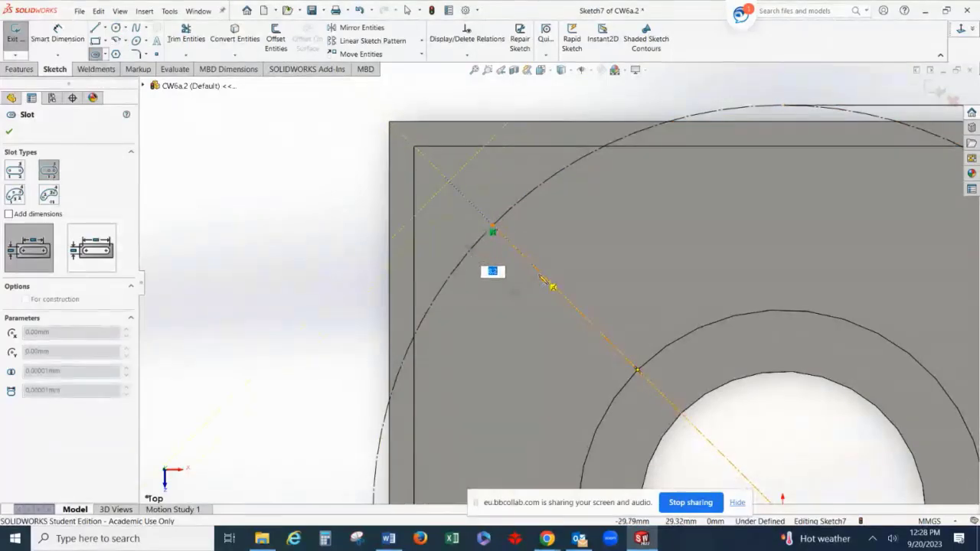
click(539, 275)
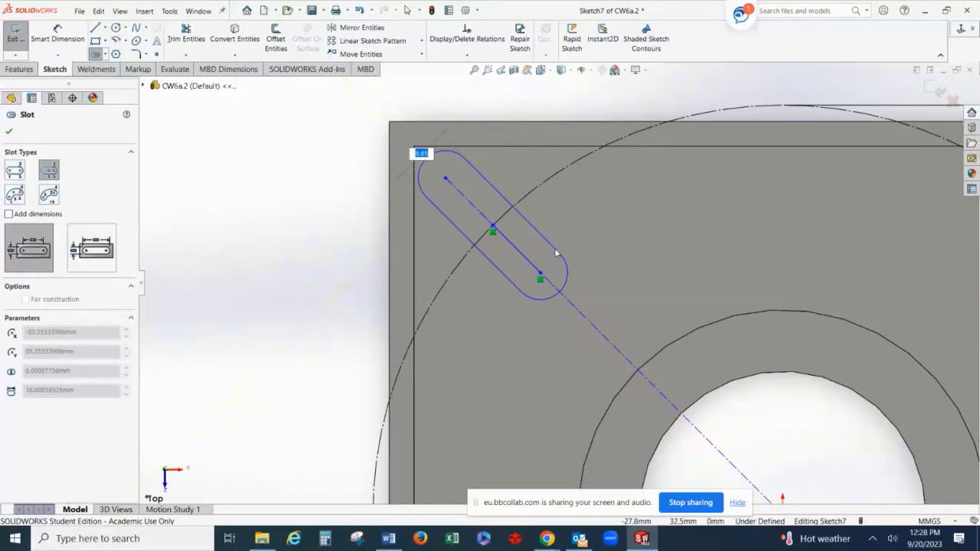
click(556, 254)
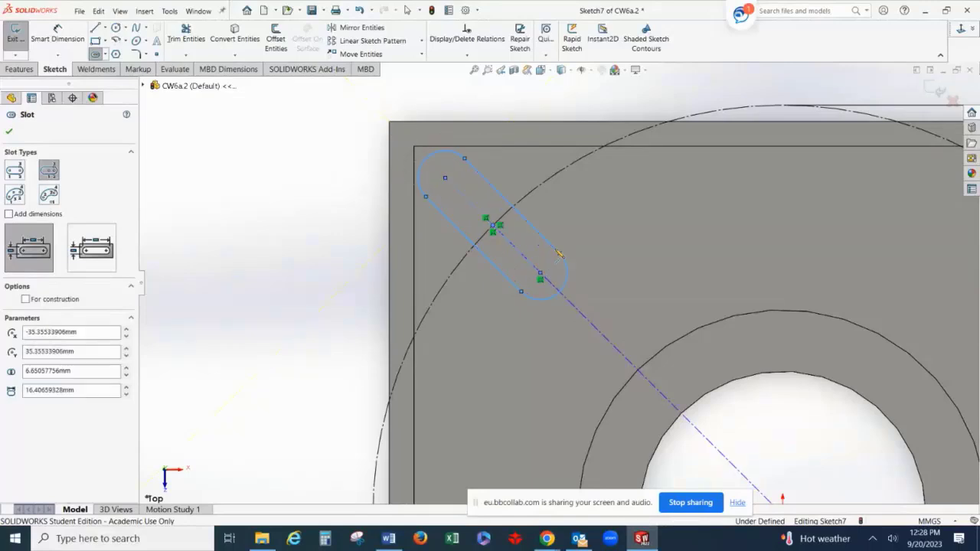
click(9, 130)
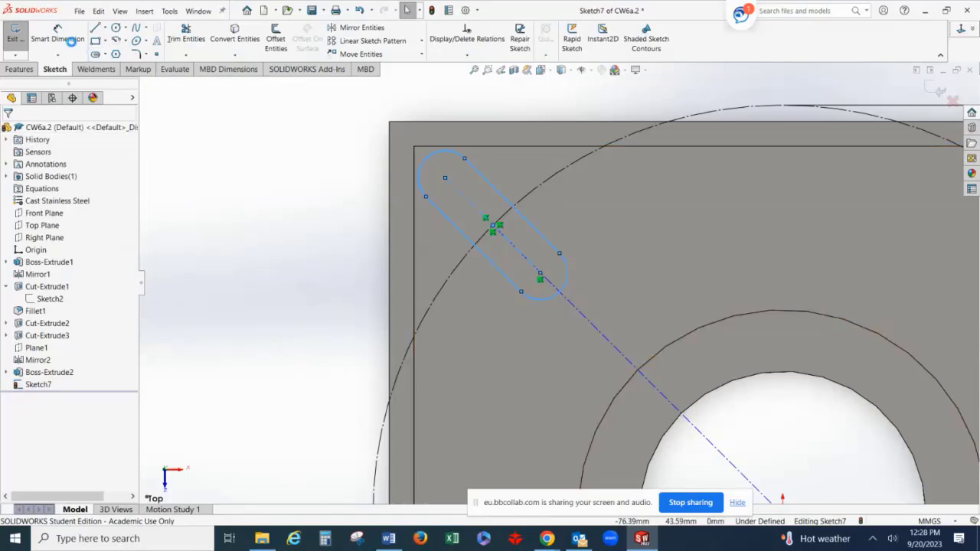
Dimension the slot's end arc with a radius of 3 mm.
click(70, 42)
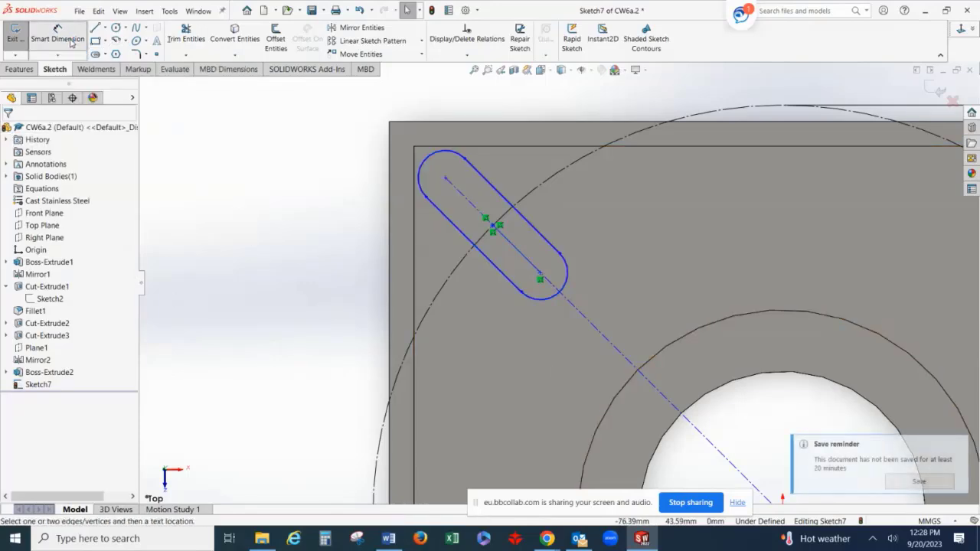
click(566, 284)
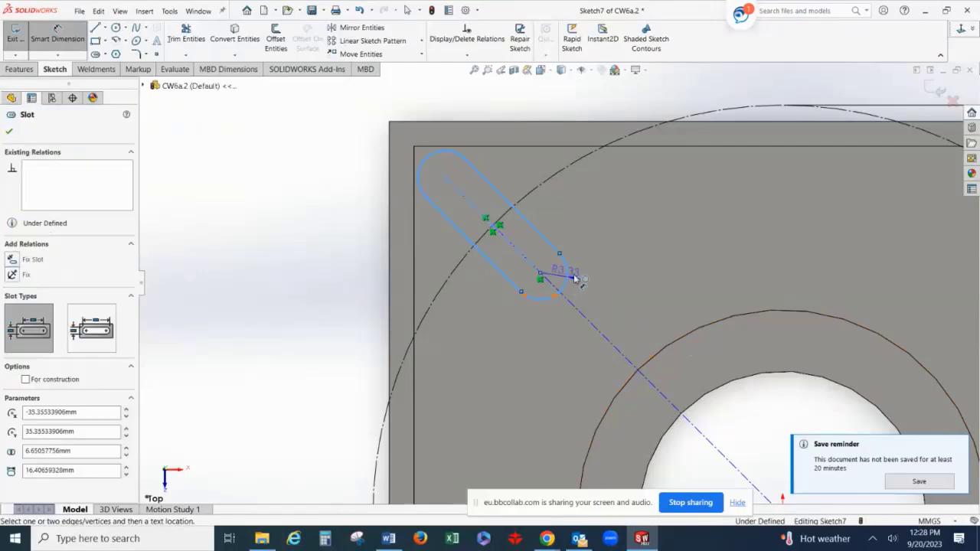
click(626, 253)
text(3)
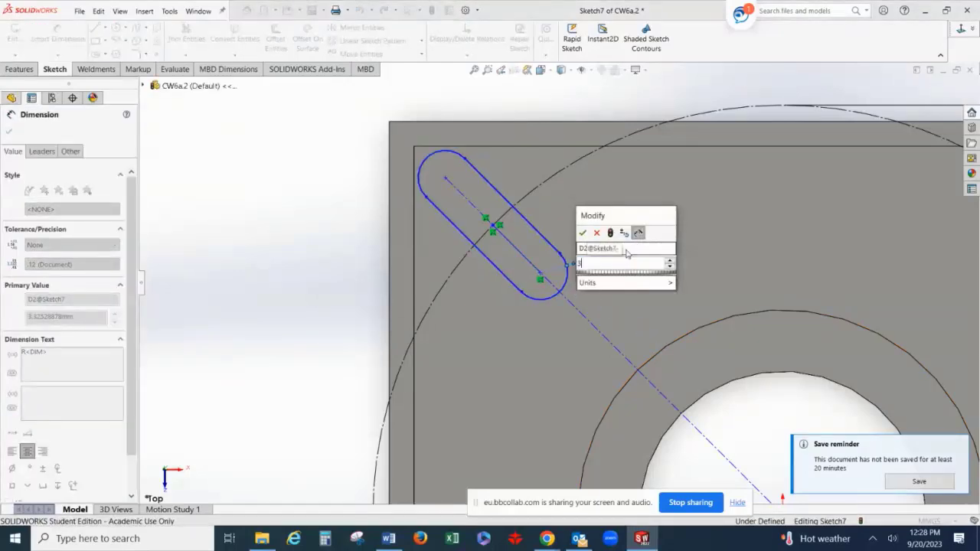
key(Return)
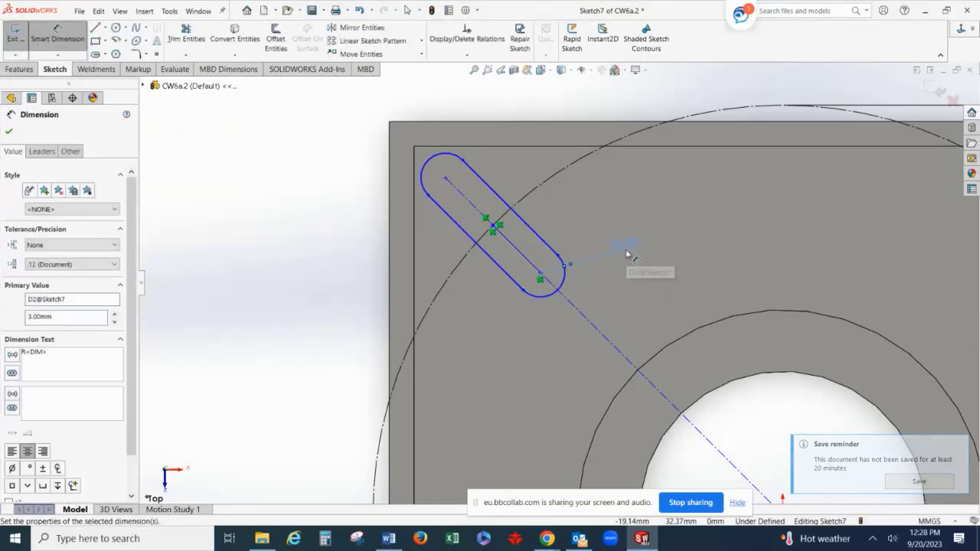
Dimension the diagonal slot's length between its arc centres as 15 mm.
click(455, 193)
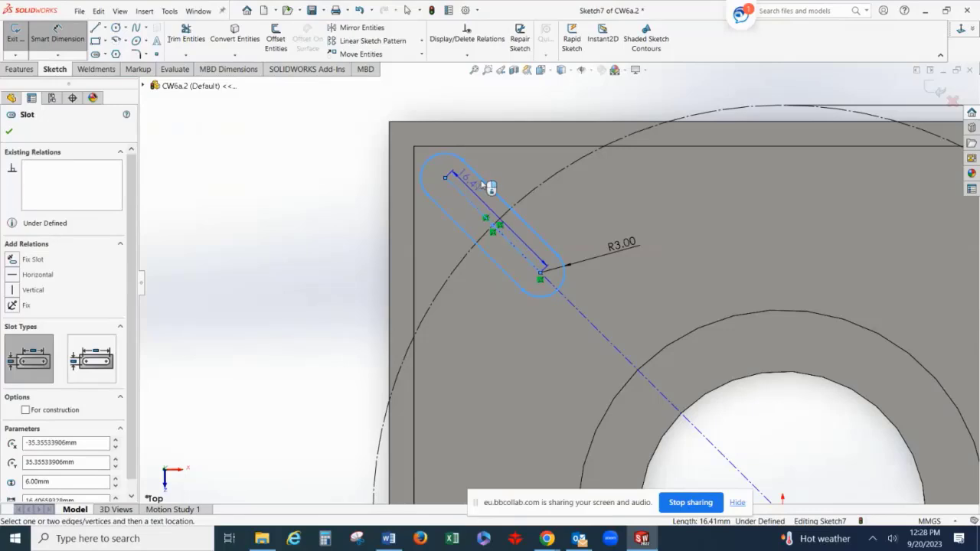
click(507, 185)
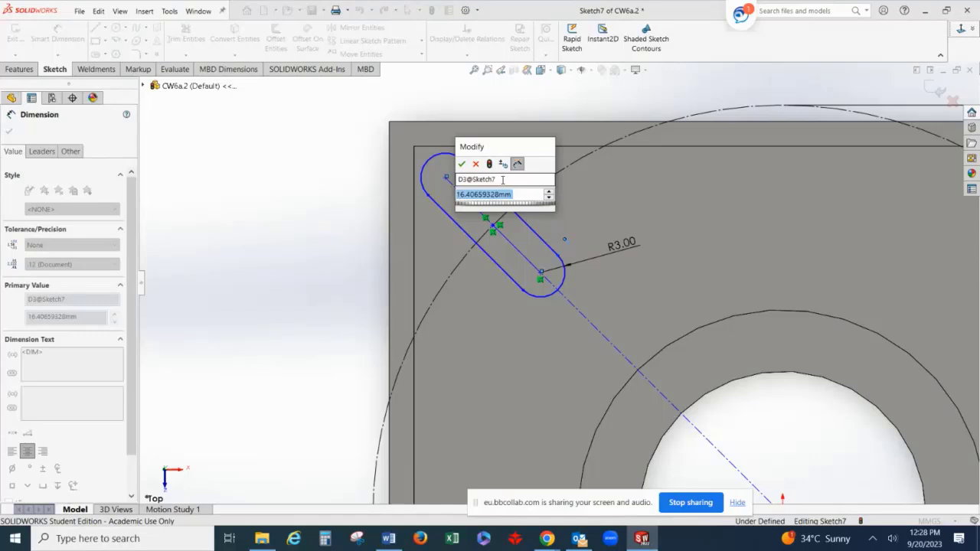
text(15)
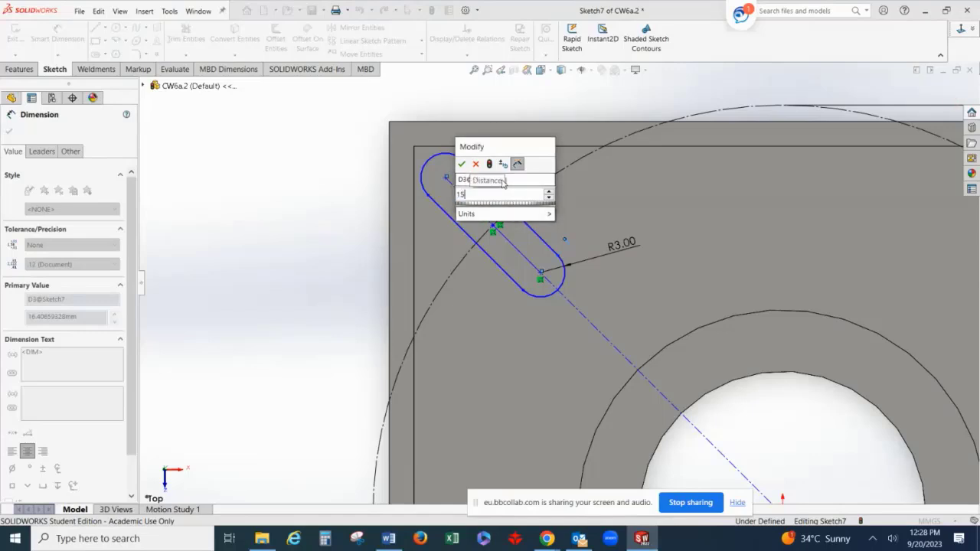
key(Return)
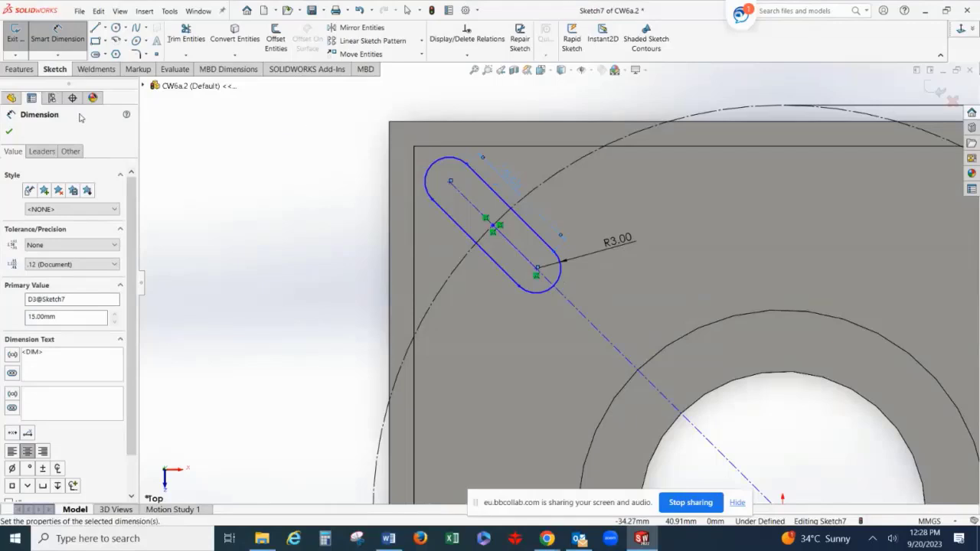
click(9, 132)
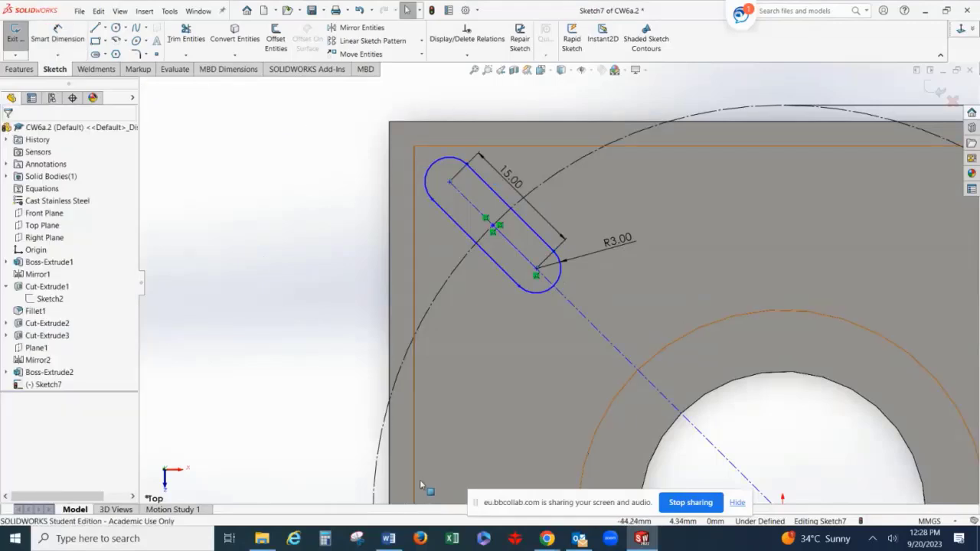
Create a circular sketch pattern of the slot about the origin with 4 equally spaced instances over 360 degrees.
scroll(673, 385, down, 5)
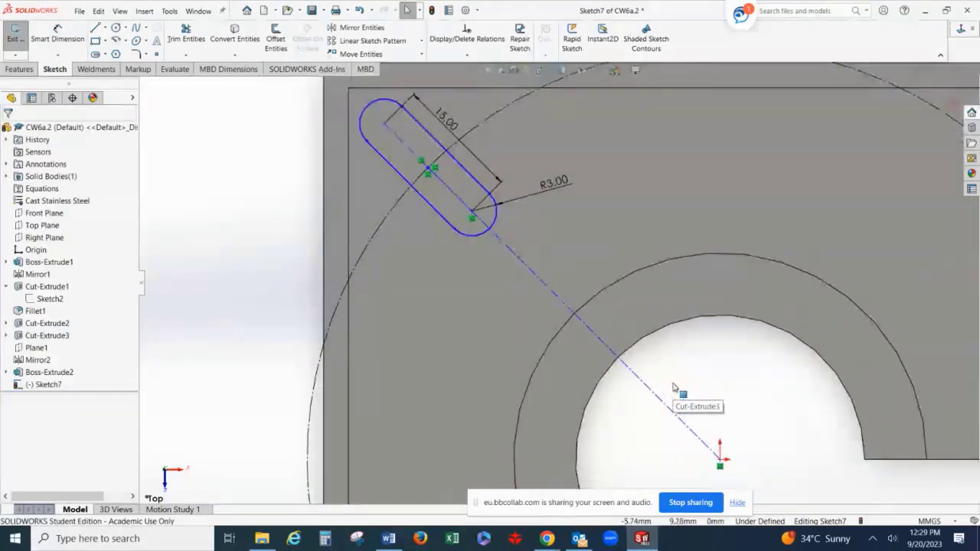
key(f)
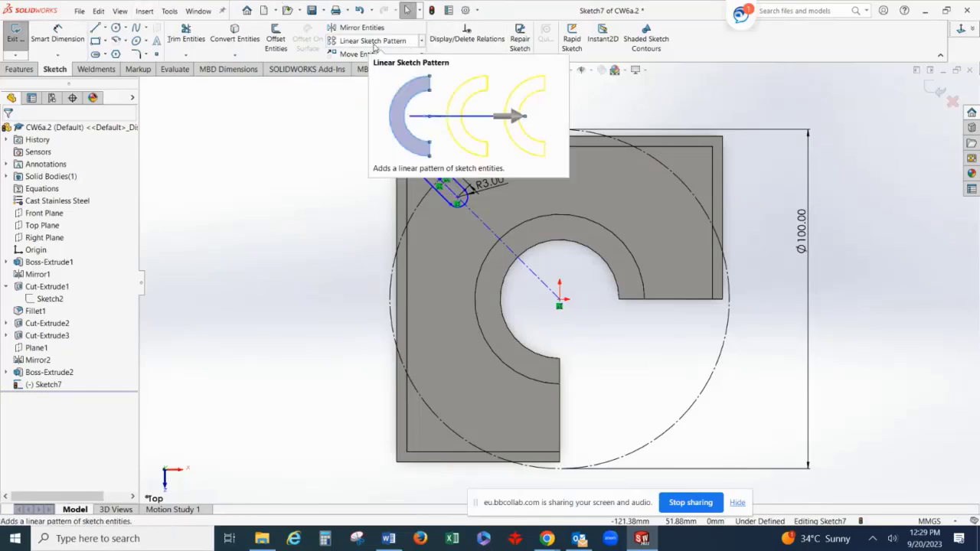
click(421, 40)
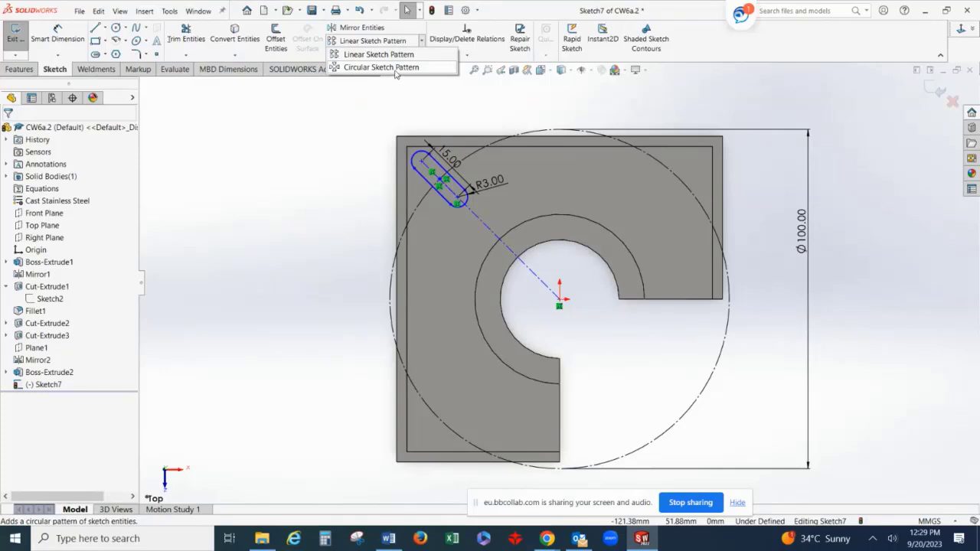
click(395, 70)
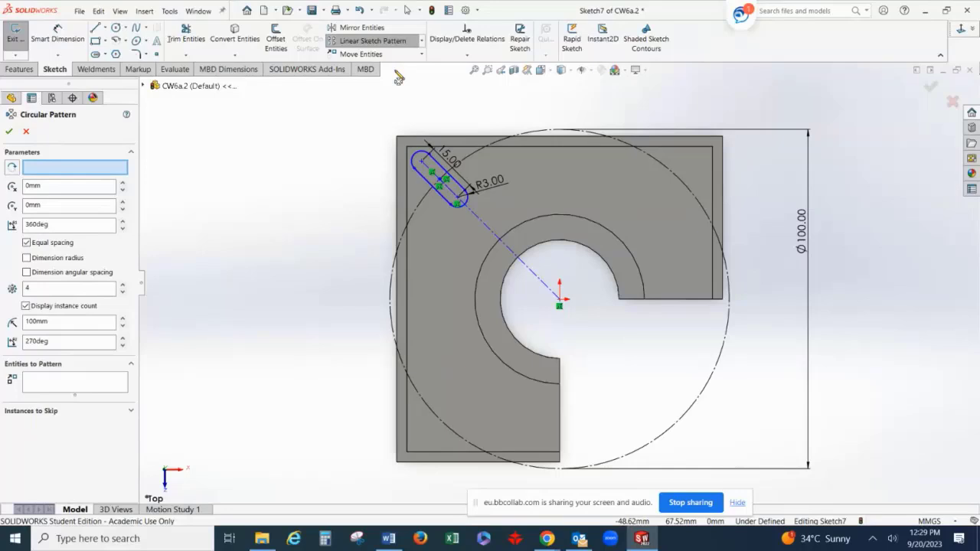
click(79, 386)
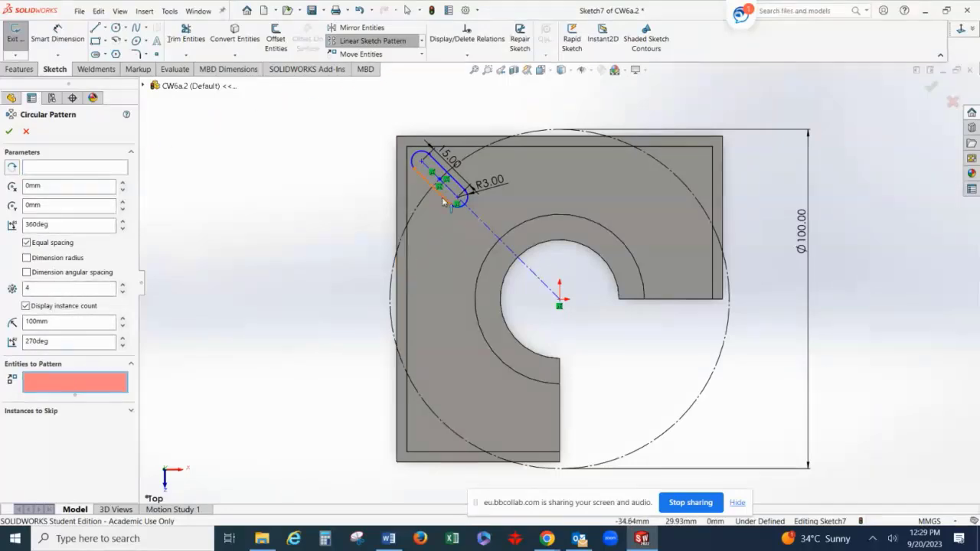
click(442, 198)
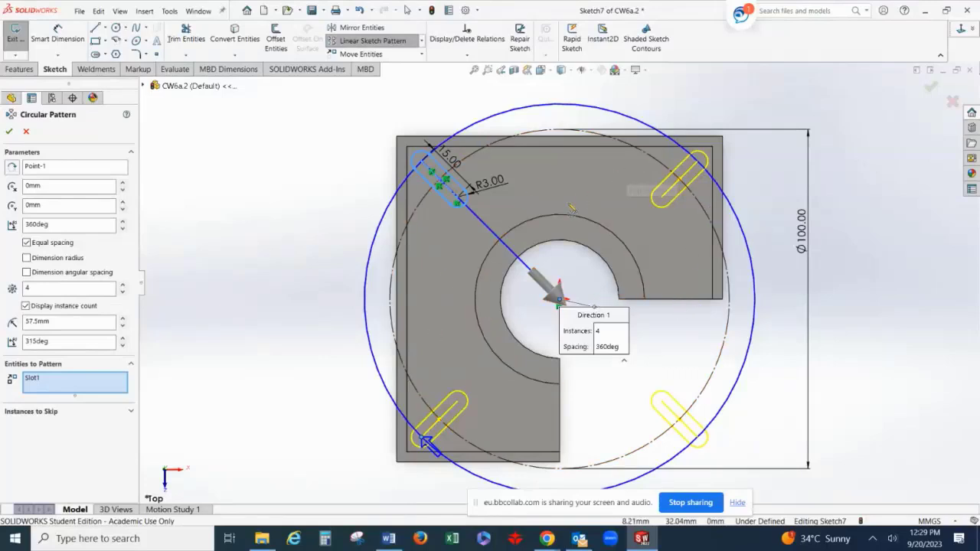
click(8, 131)
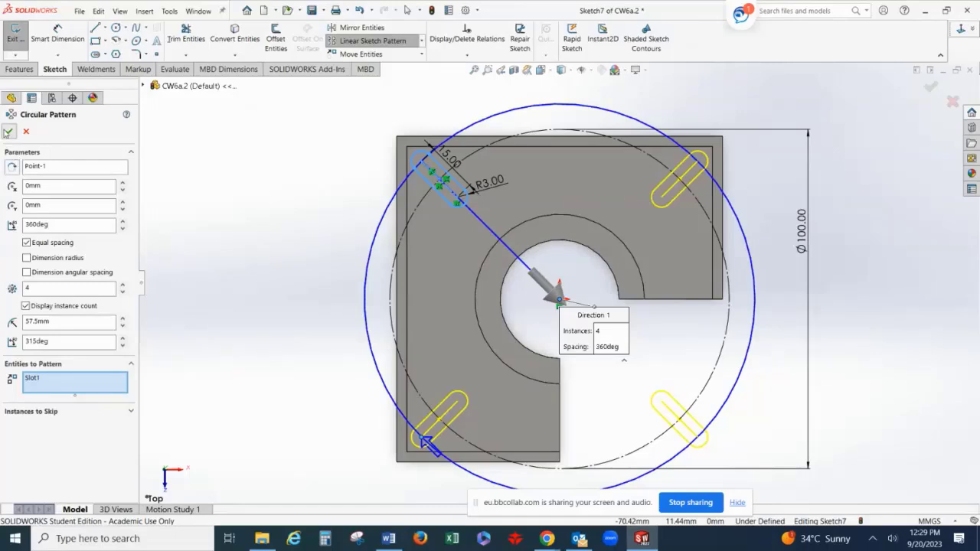
click(239, 265)
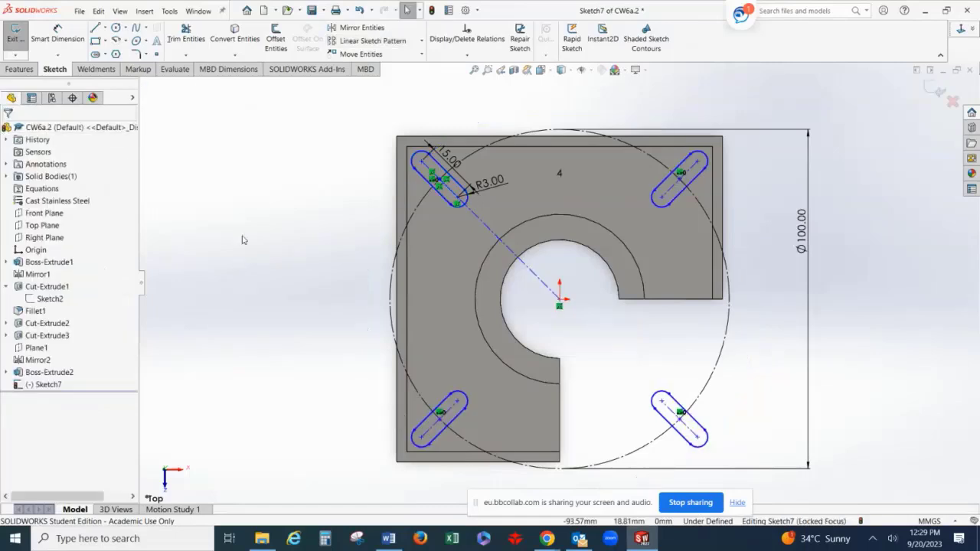
Extrude-cut the slot sketch as a blind cut 10 mm deep into the part.
click(17, 69)
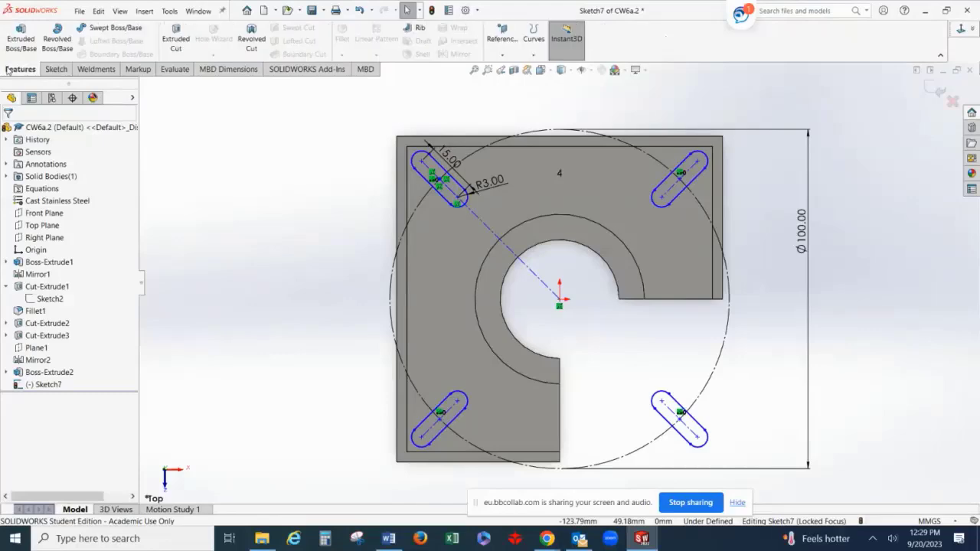
click(175, 44)
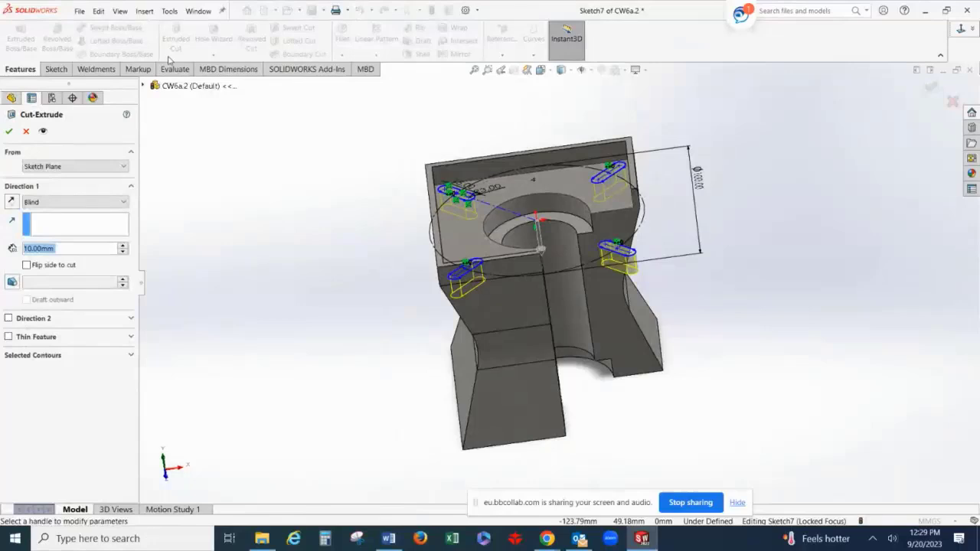
click(75, 249)
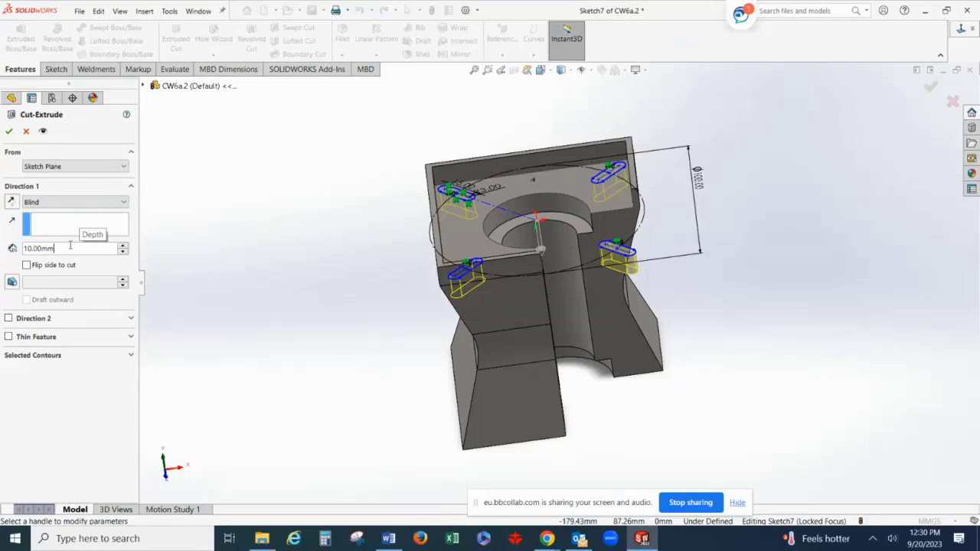
text(10)
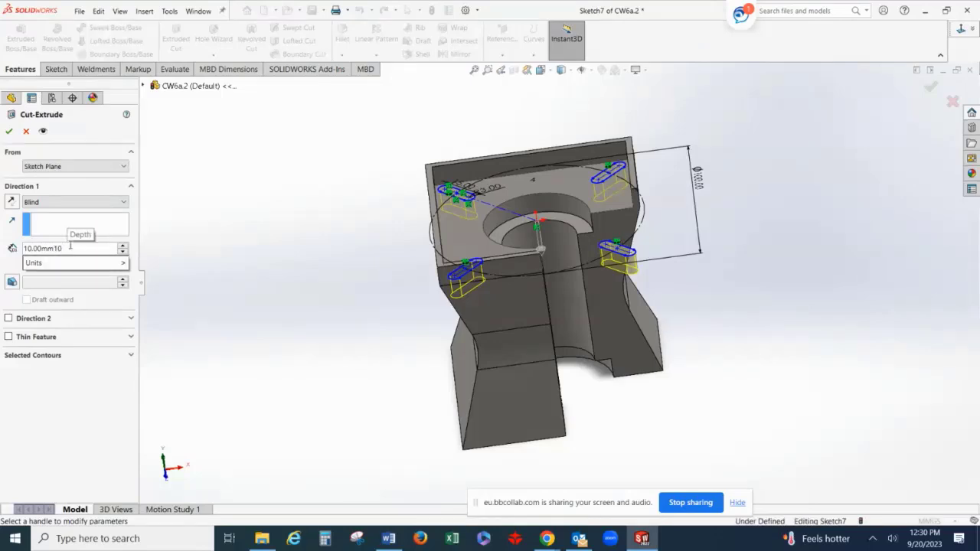
key(BackSpace)
key(BackSpace)
key(BackSpace)
key(BackSpace)
key(BackSpace)
key(BackSpace)
key(BackSpace)
key(BackSpace)
key(BackSpace)
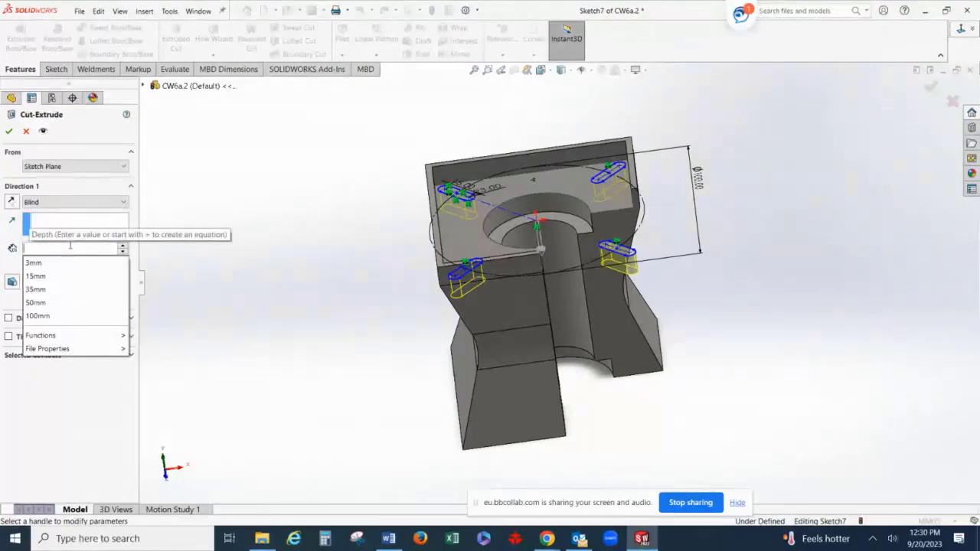
text(10)
key(Return)
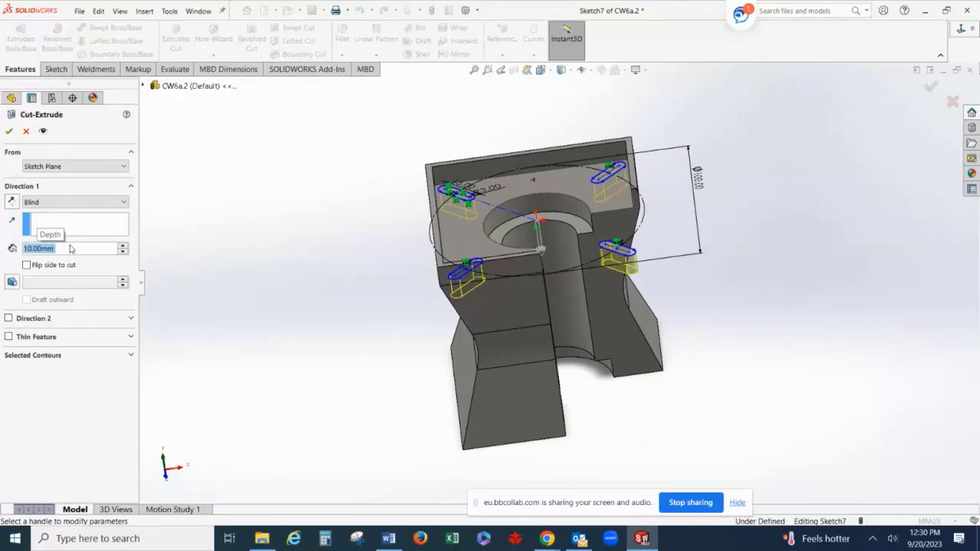
click(8, 131)
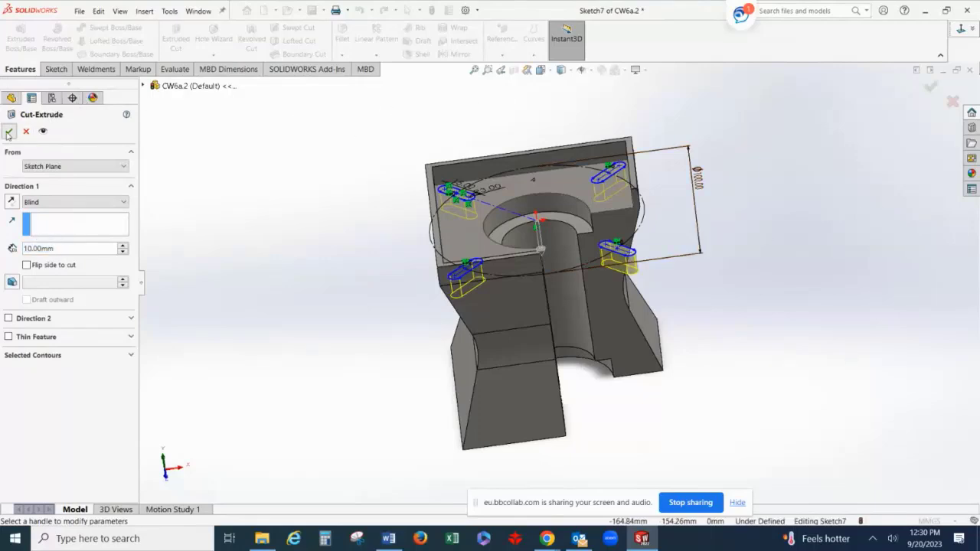
click(290, 299)
middle_drag(800, 220, 802, 300)
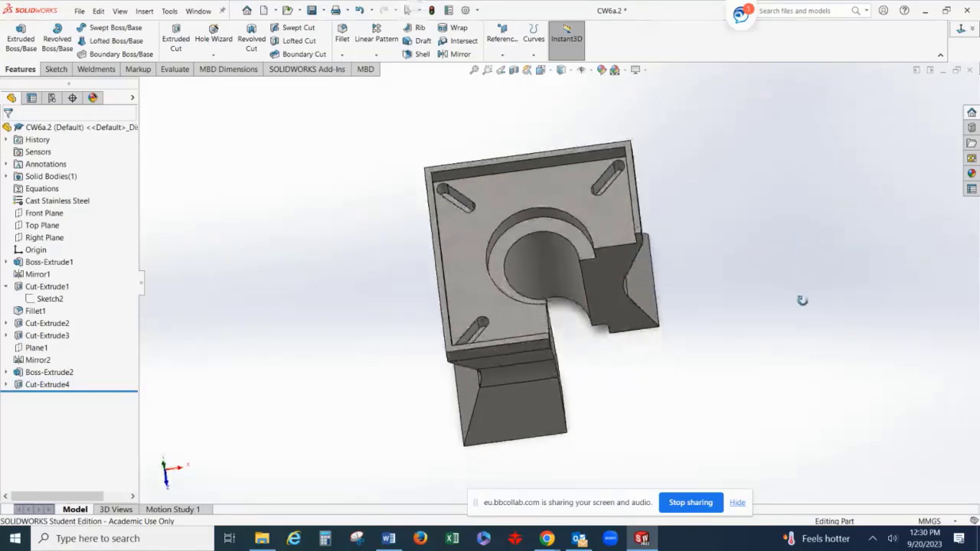
key(Escape)
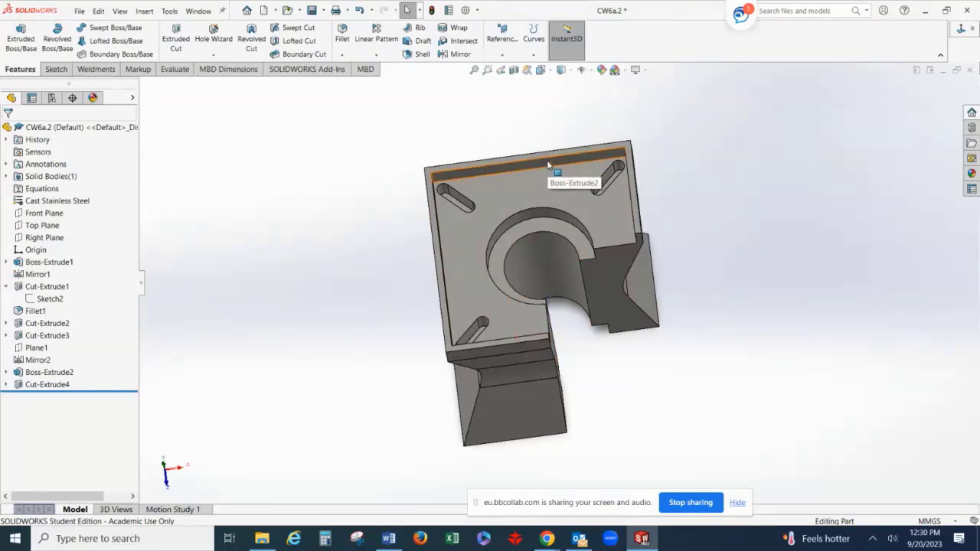
Evaluate the mass properties of the modified part.
key(ctrl+7)
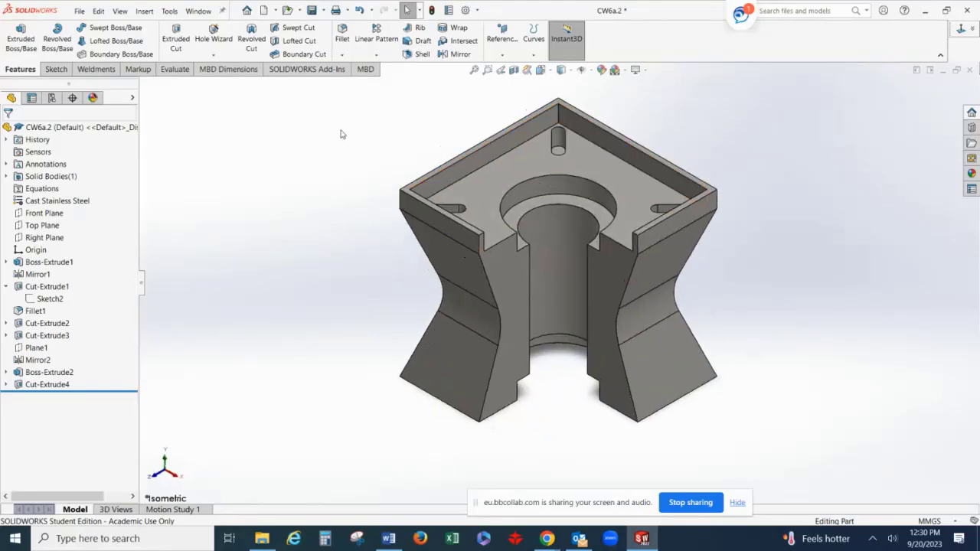
click(171, 71)
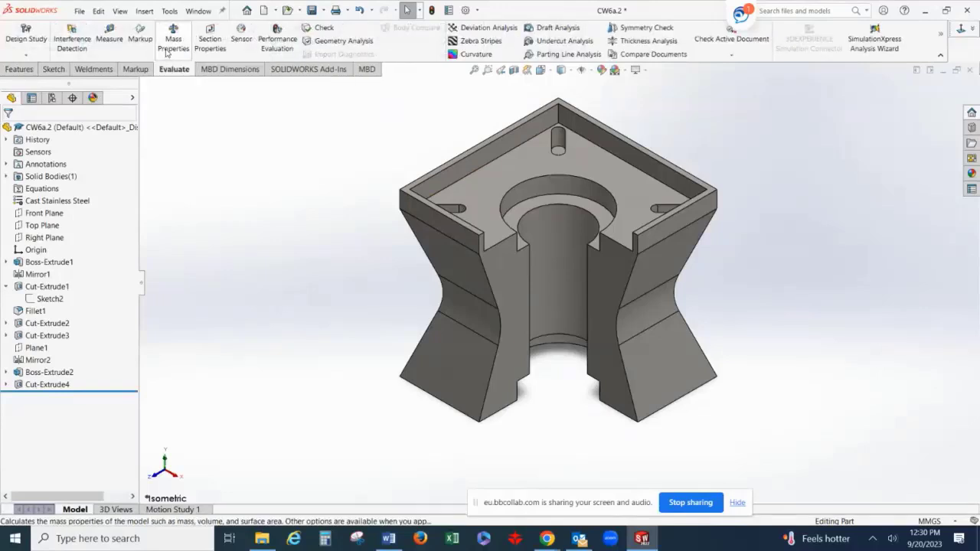
click(166, 48)
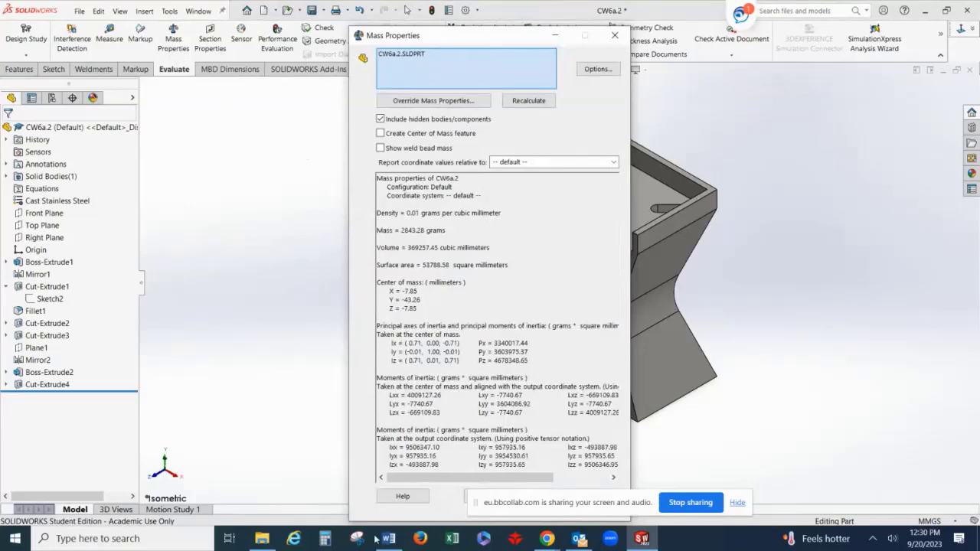
Close the mass properties report and review the Q4 instructions and reference drawing in the CW_6A Word document.
click(402, 543)
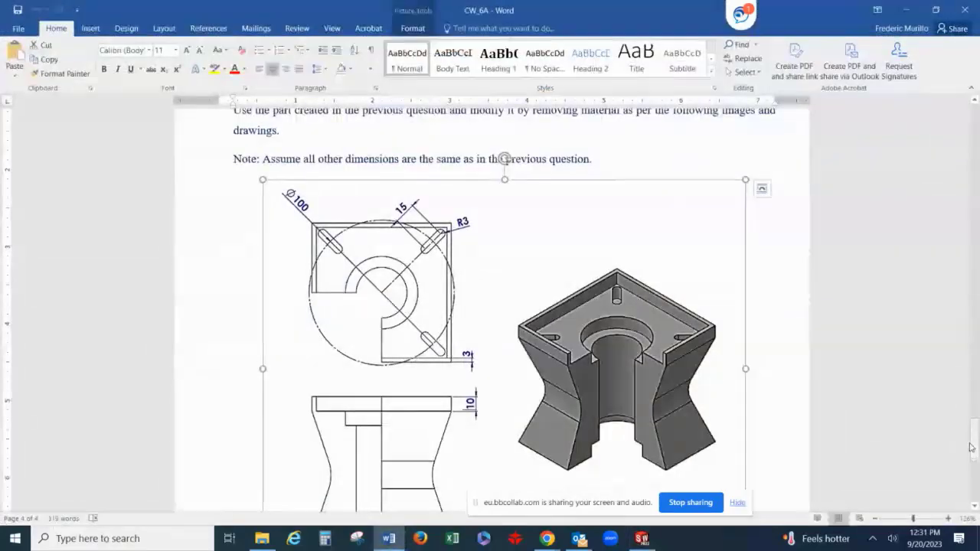
mouse_move(975, 449)
mouse_down()
mouse_move(976, 464)
mouse_move(976, 432)
mouse_up()
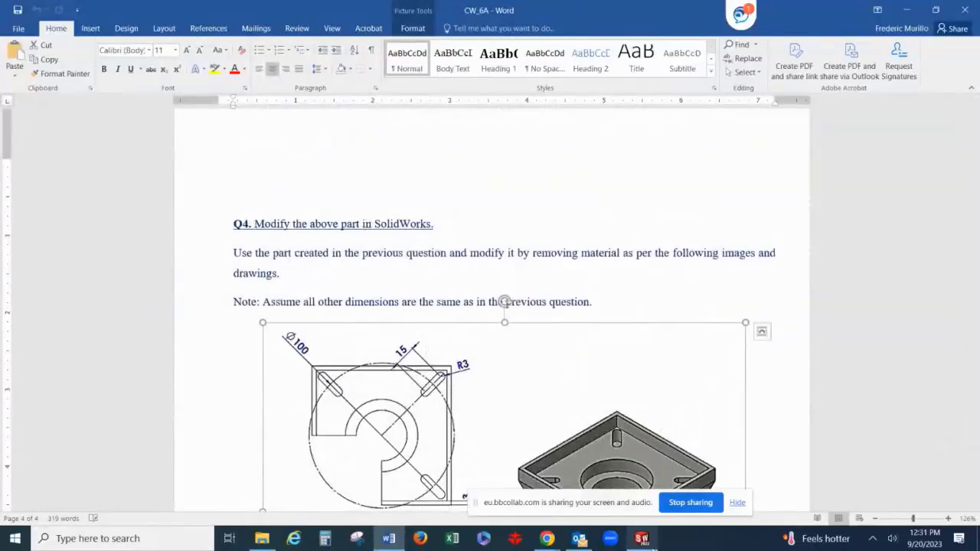
click(641, 538)
click(615, 38)
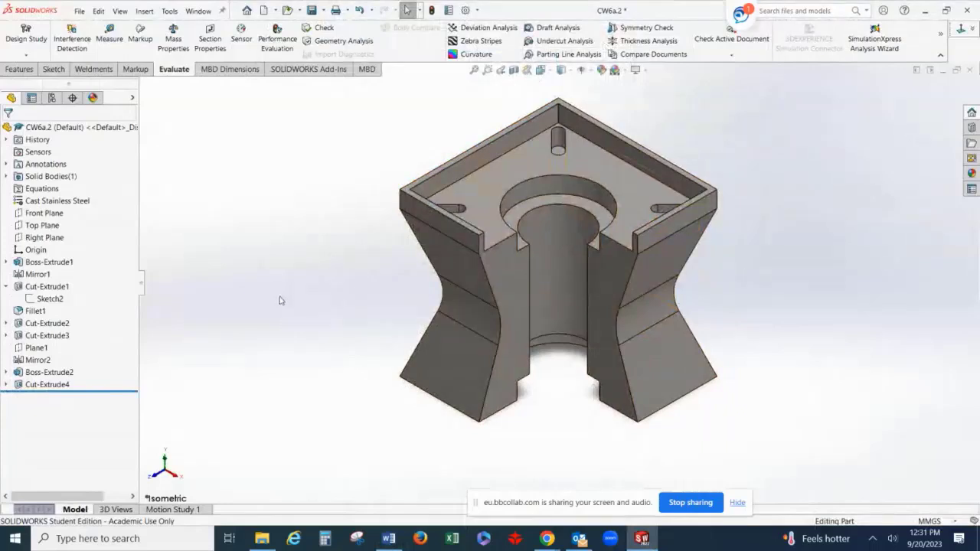
click(388, 538)
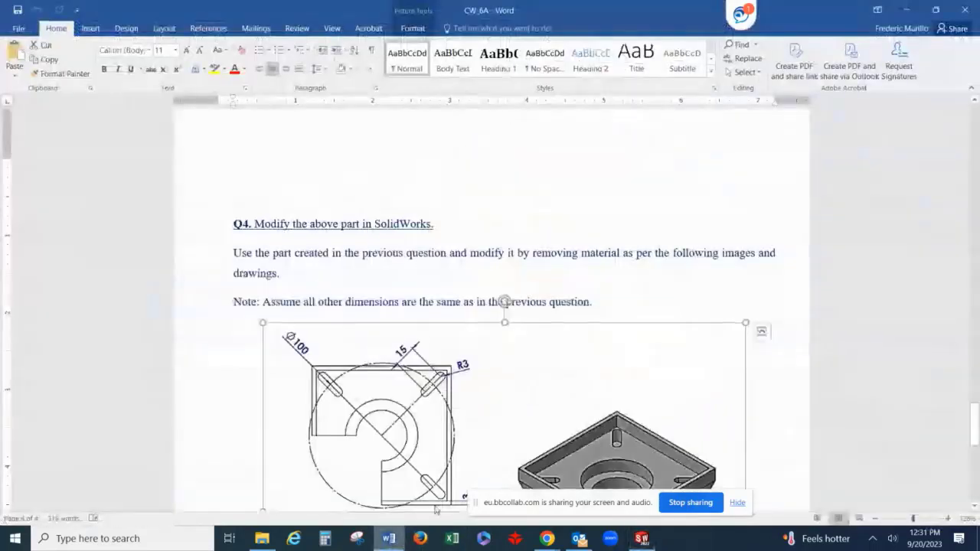
drag(974, 426, 974, 450)
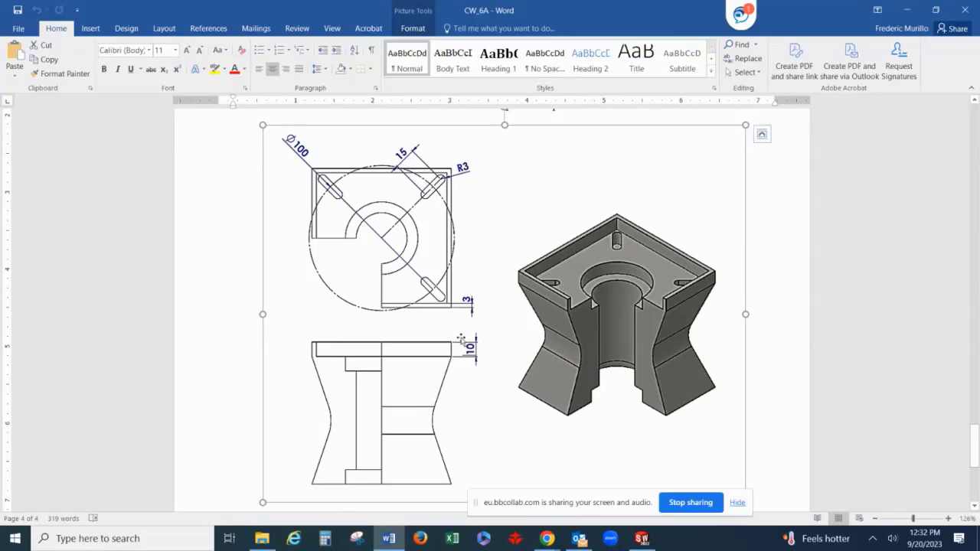
Return to SOLIDWORKS and fillet the four outer edges where the rim meets the tapered sides, using a 30 mm radius.
click(650, 543)
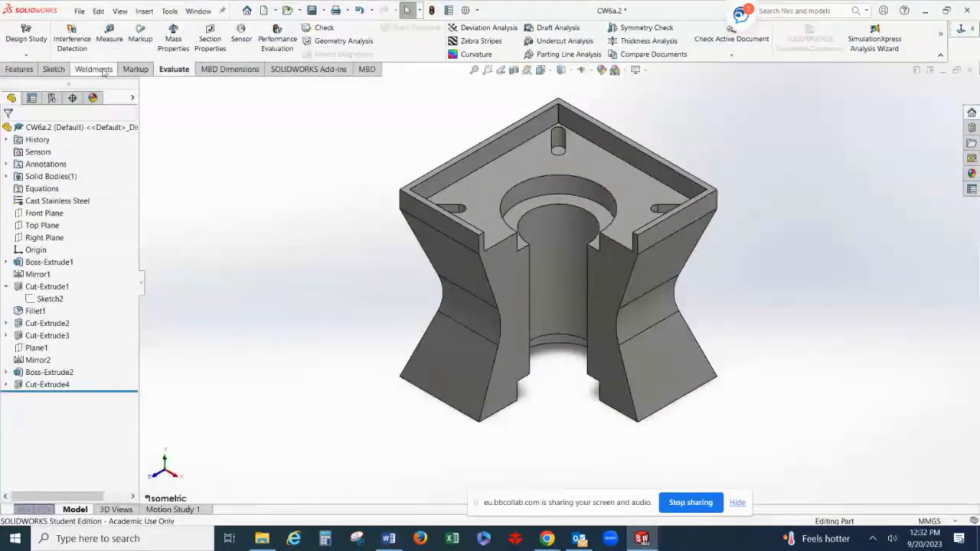
click(19, 69)
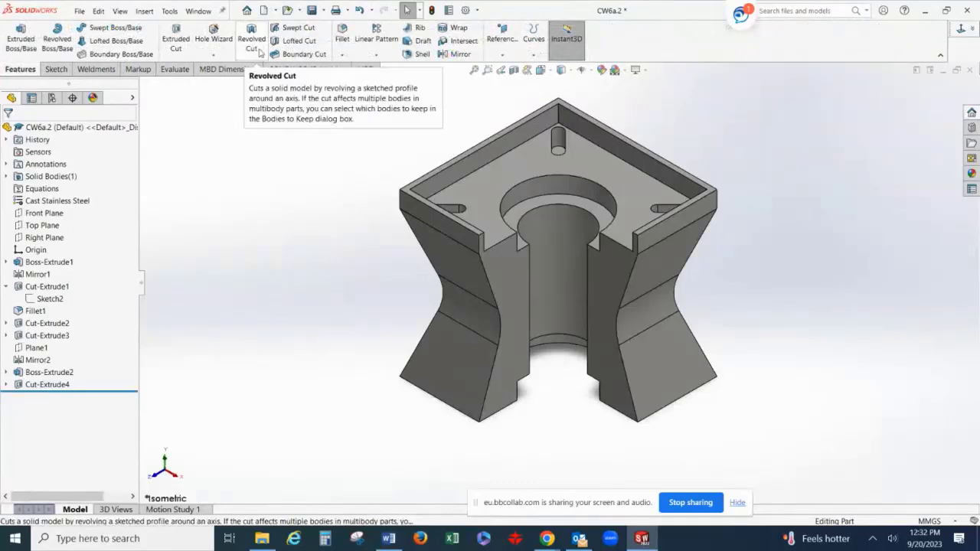
click(342, 34)
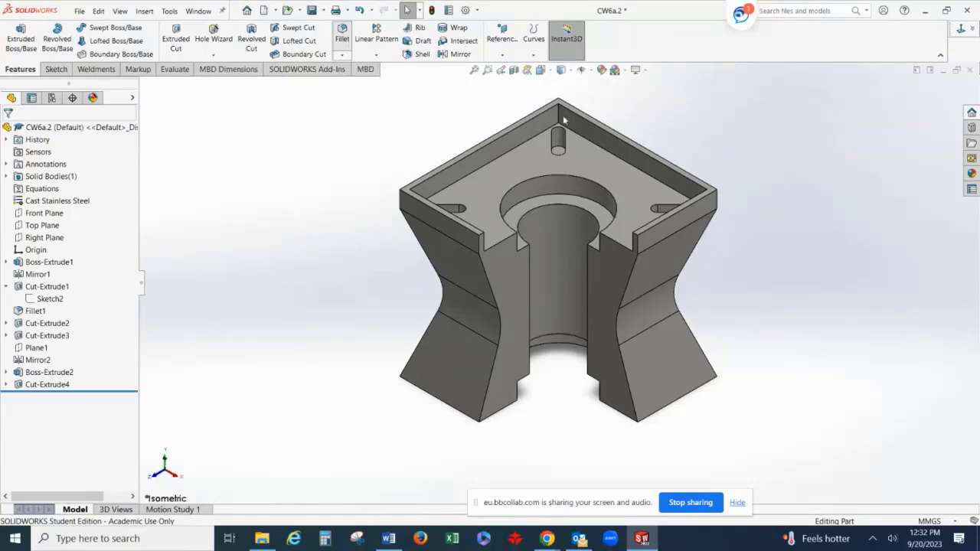
click(690, 229)
middle_drag(757, 143, 666, 209)
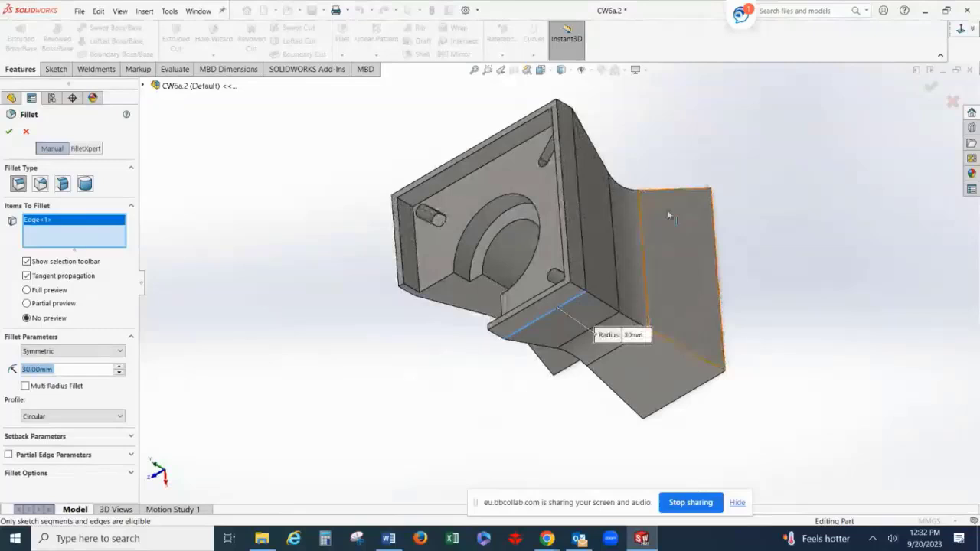
click(578, 191)
middle_drag(323, 310, 505, 267)
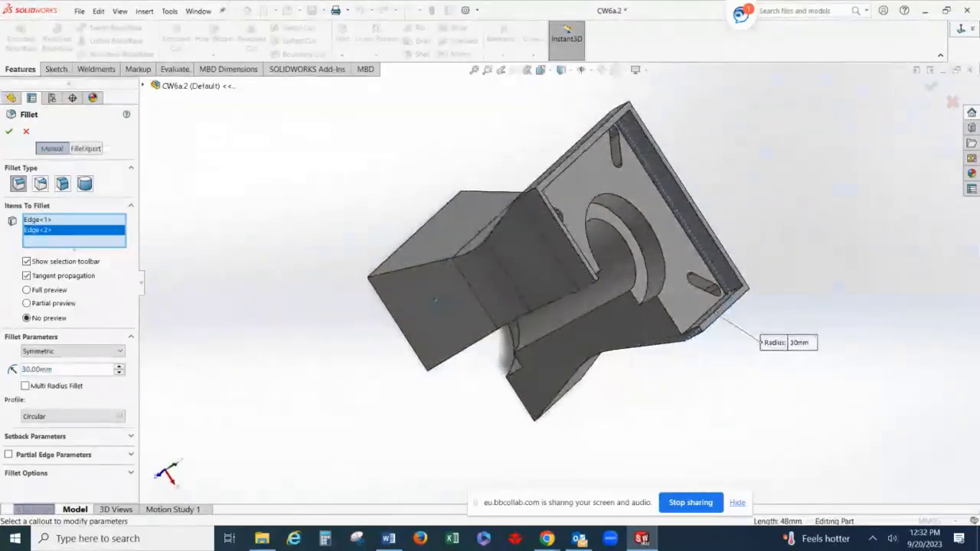
click(533, 221)
middle_drag(462, 139, 588, 175)
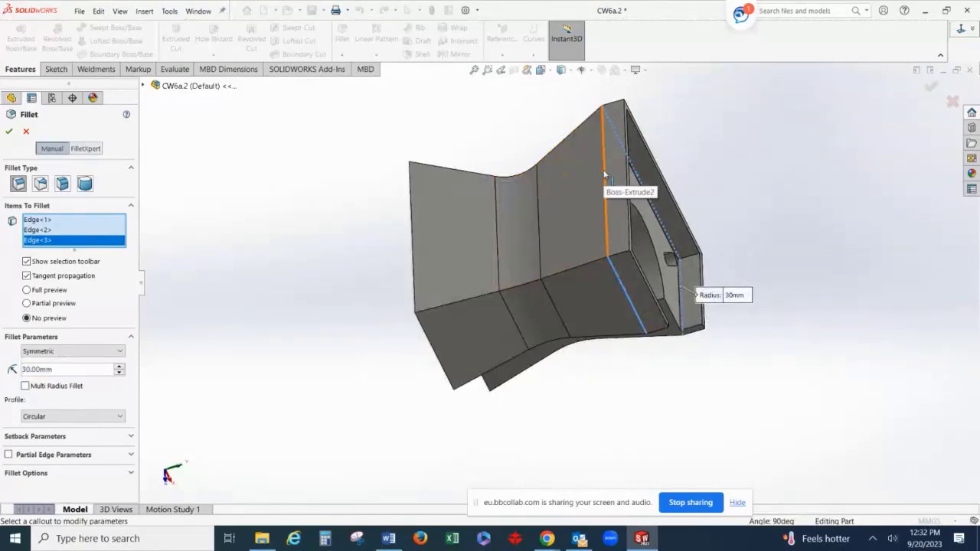
click(604, 176)
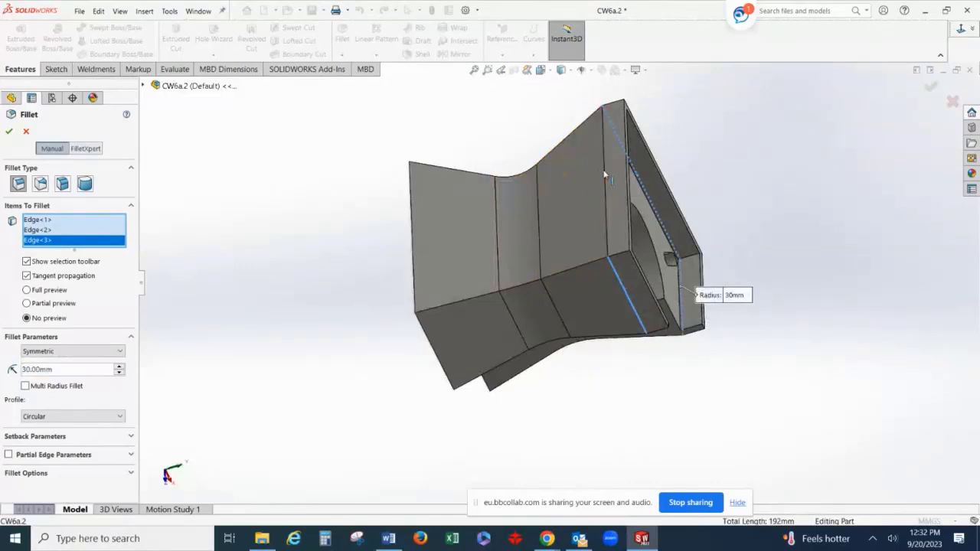
click(9, 132)
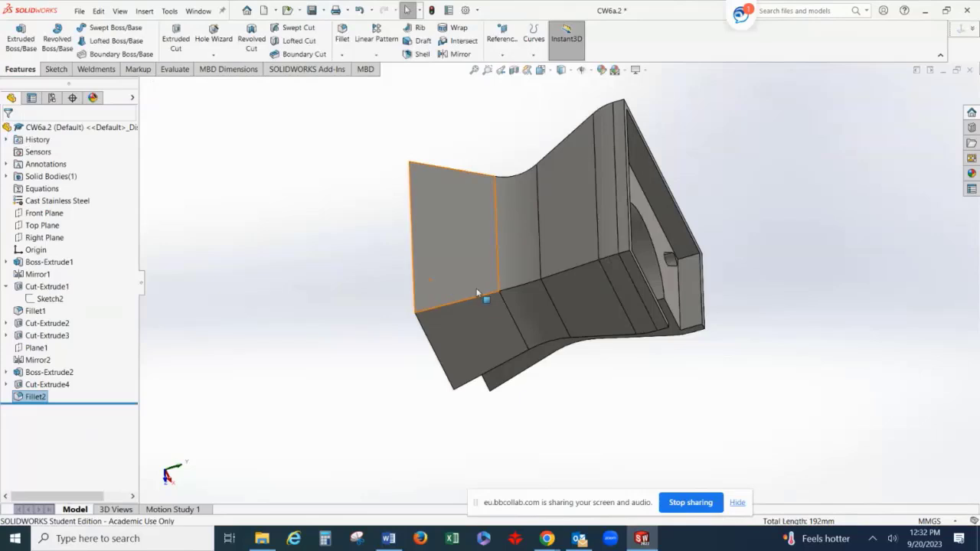
Edit the new fillet under the rim and set its radius to 3 mm.
right_click(26, 398)
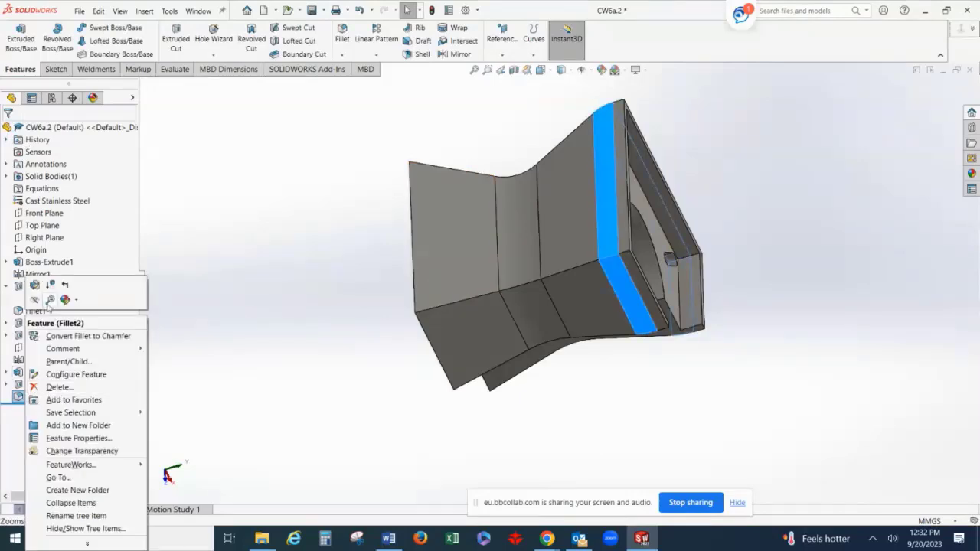
click(35, 287)
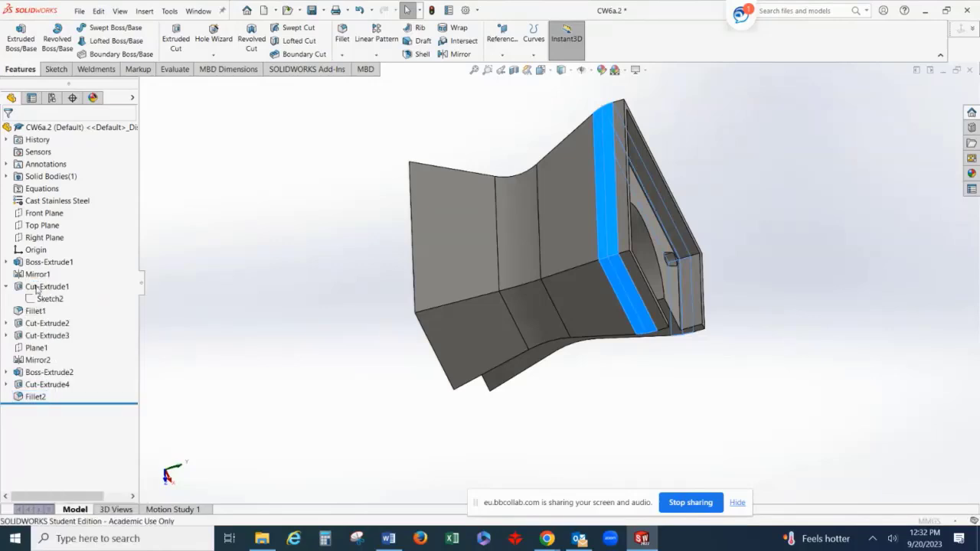
click(66, 368)
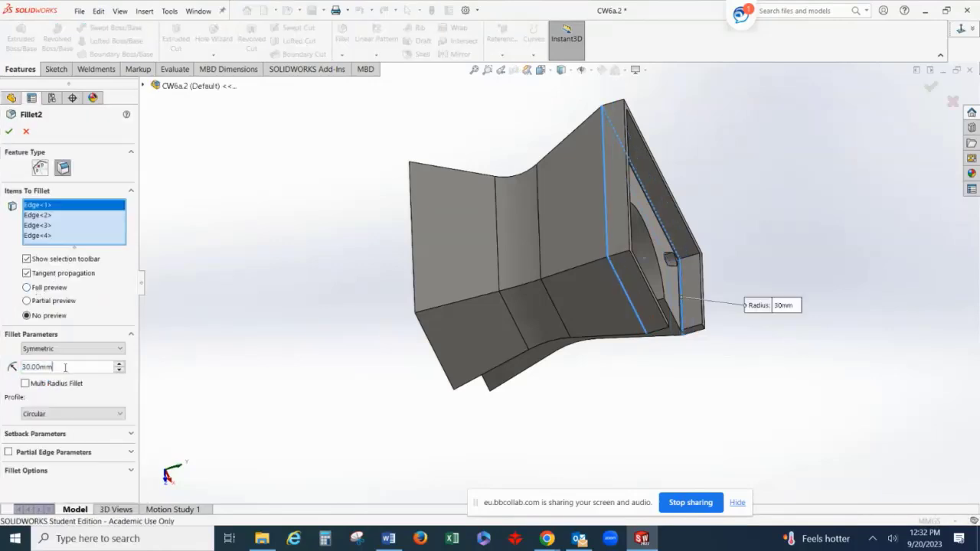
drag(66, 368, 17, 348)
text(3)
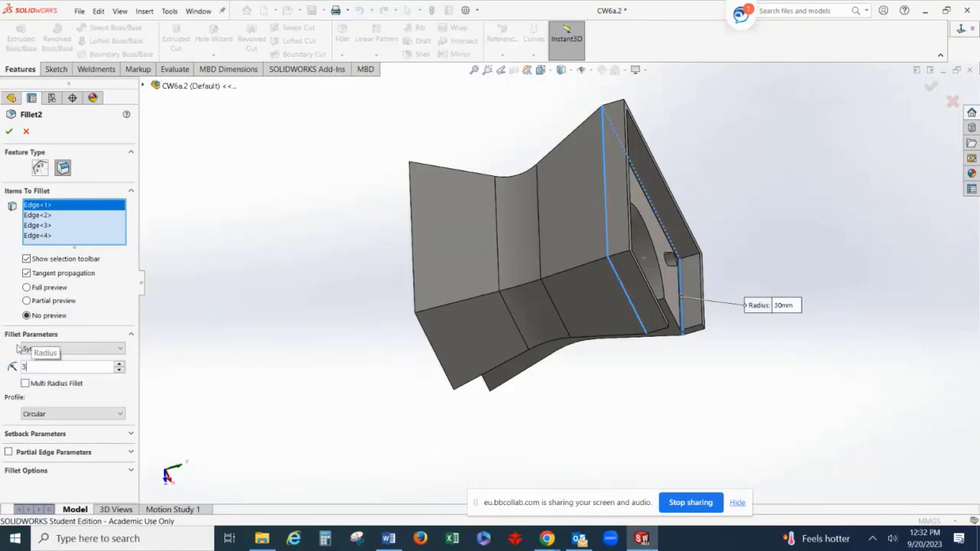
key(Return)
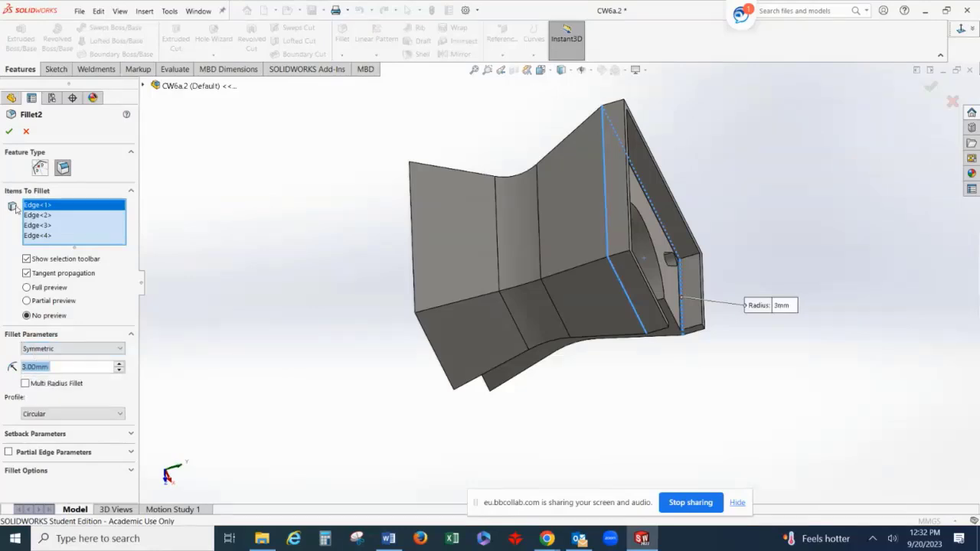
click(9, 130)
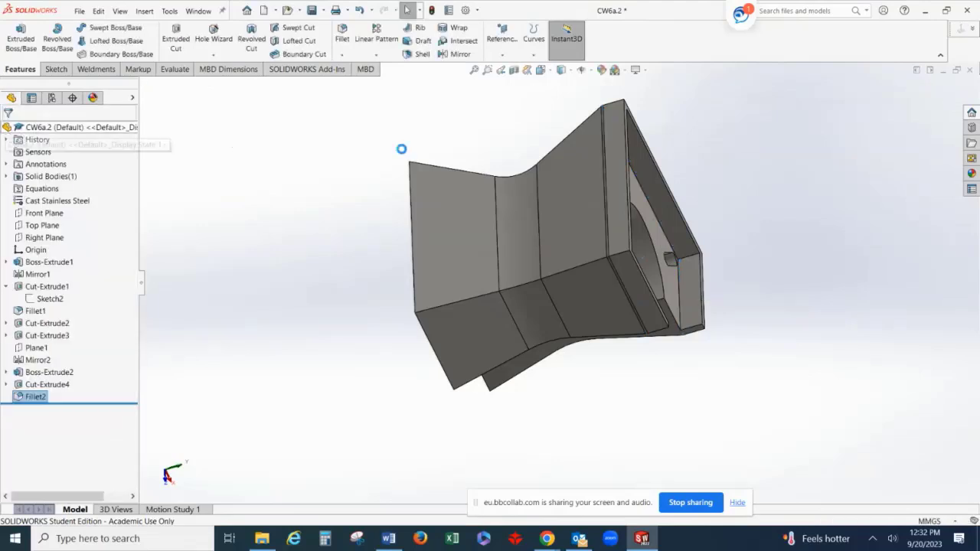
Inspect the filleted edges, evaluate the part's mass properties in isometric view, and close the report.
scroll(607, 202, down, 6)
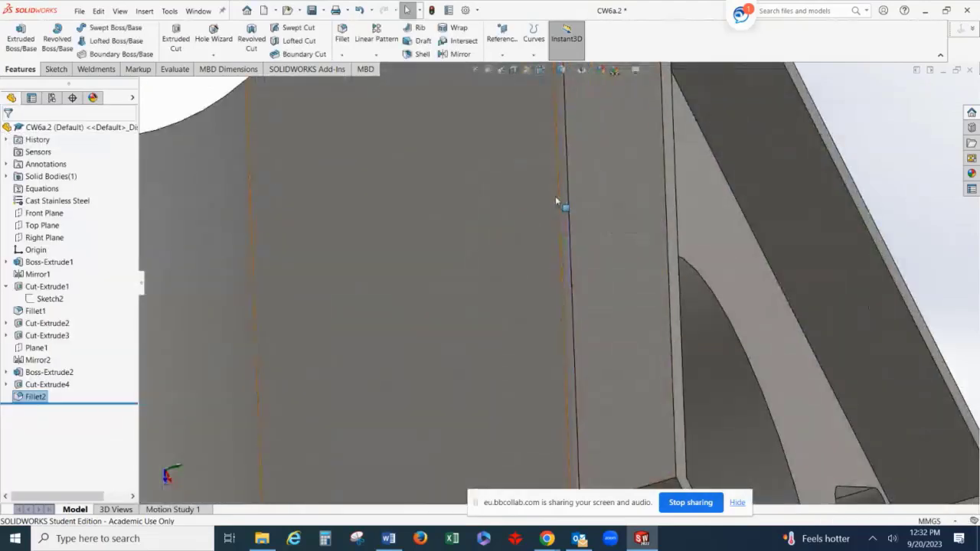
scroll(541, 234, up, 3)
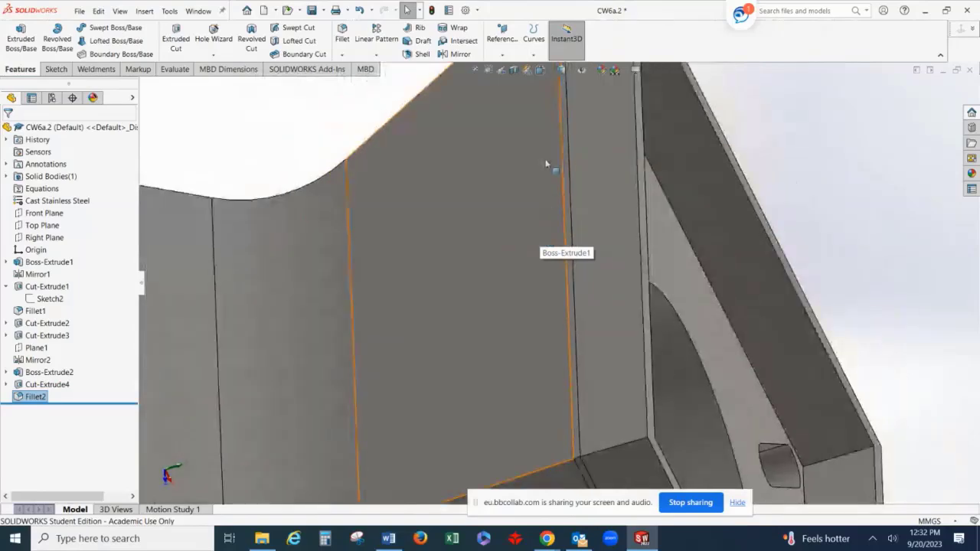
key(ctrl+7)
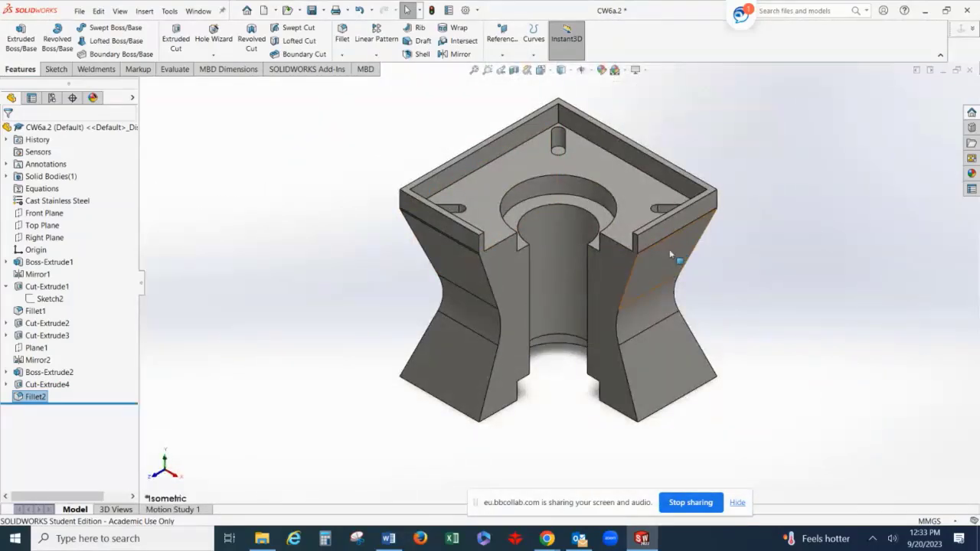
click(174, 69)
click(170, 46)
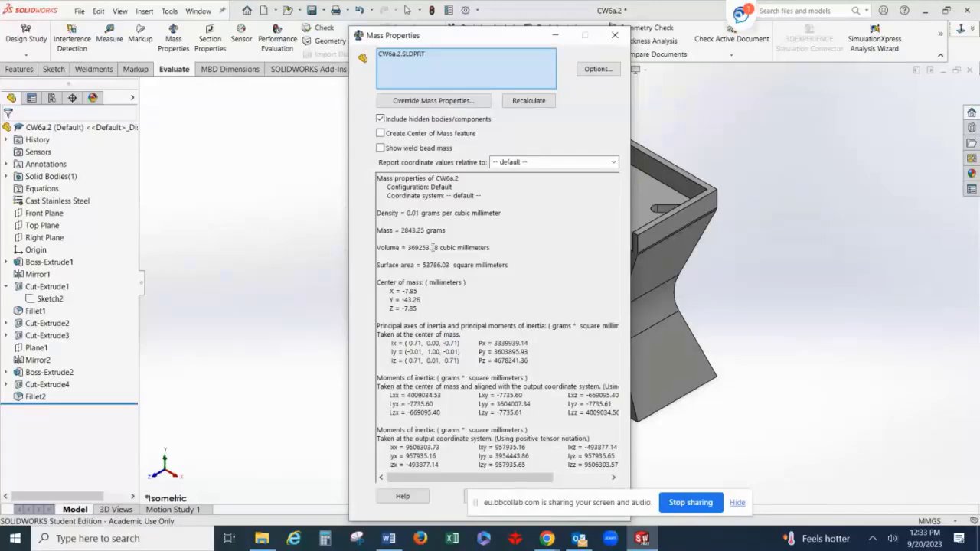
click(615, 35)
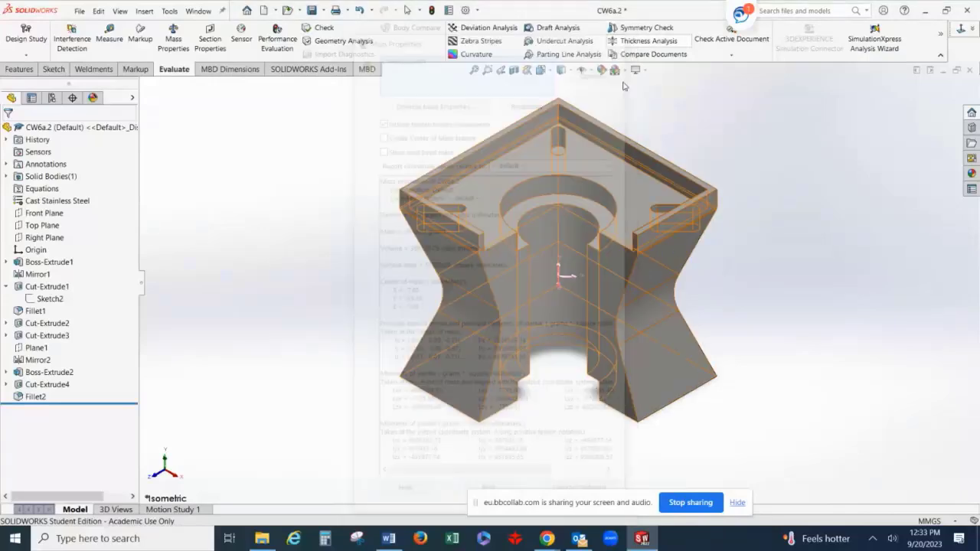
Inspect the fillet beneath the rim, save the CW6a.2 part, and stop sharing the screen.
scroll(664, 255, down, 6)
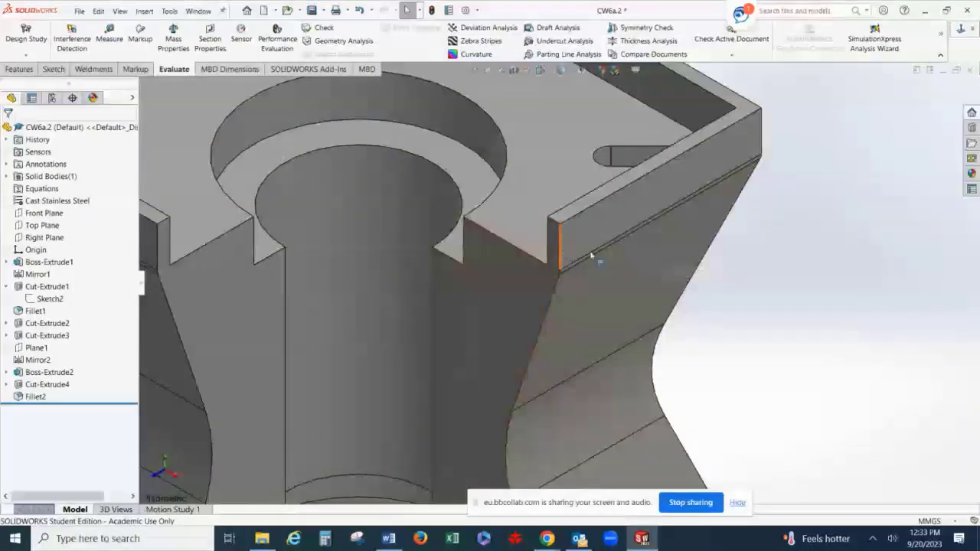
scroll(663, 256, down, 2)
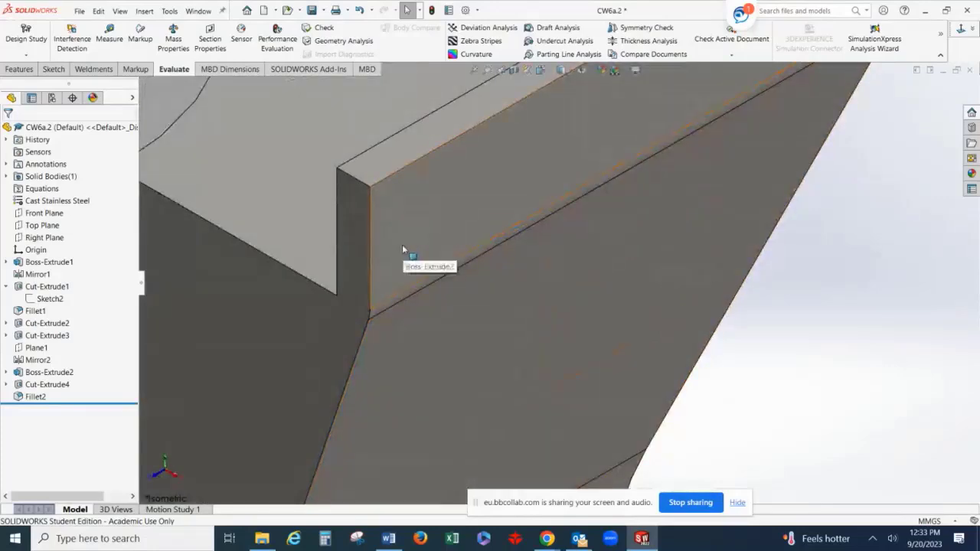
scroll(402, 249, up, 2)
scroll(402, 248, up, 5)
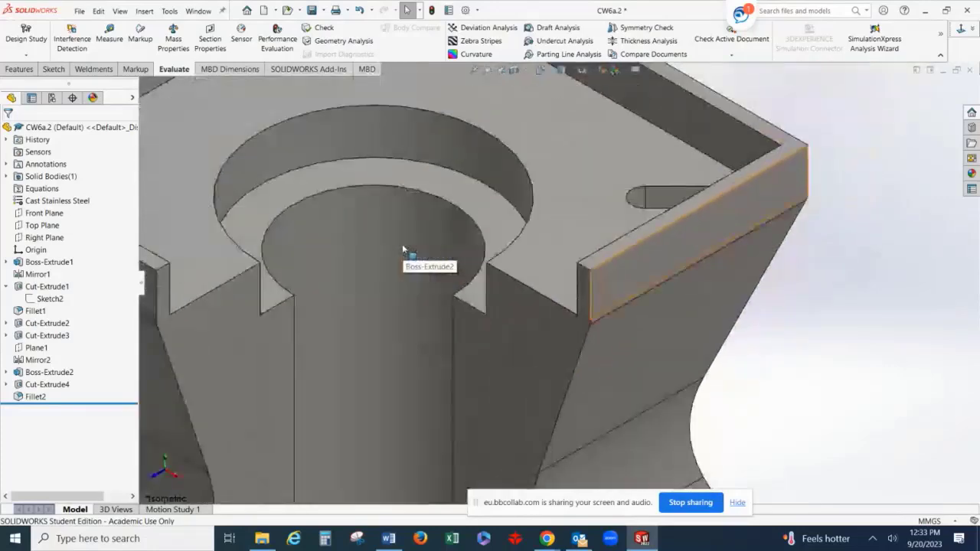
scroll(306, 238, up, 3)
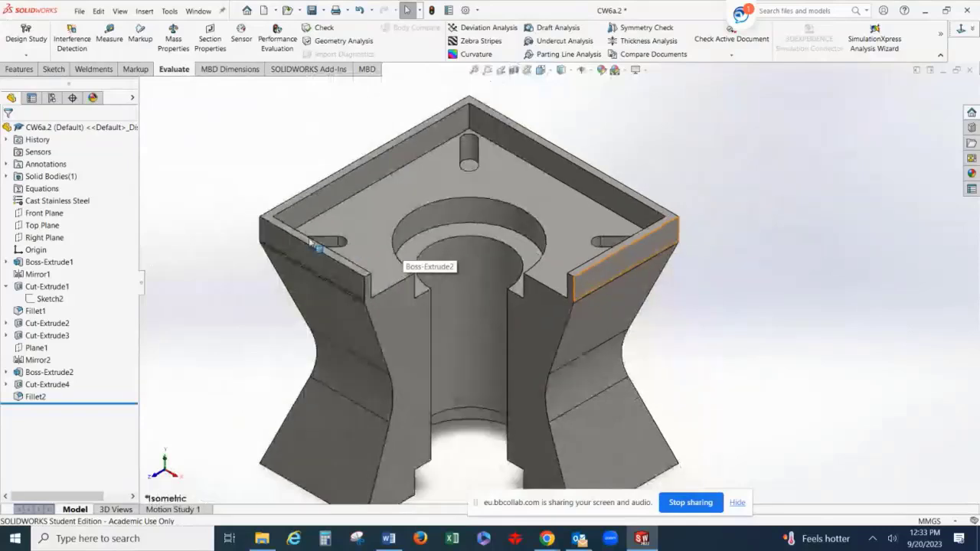
scroll(409, 331, up, 1)
scroll(407, 332, down, 1)
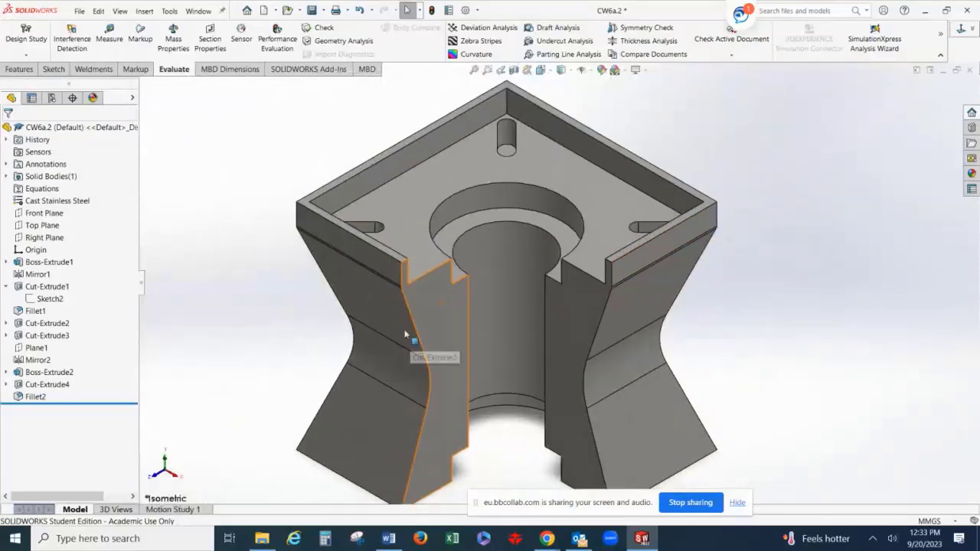
click(311, 10)
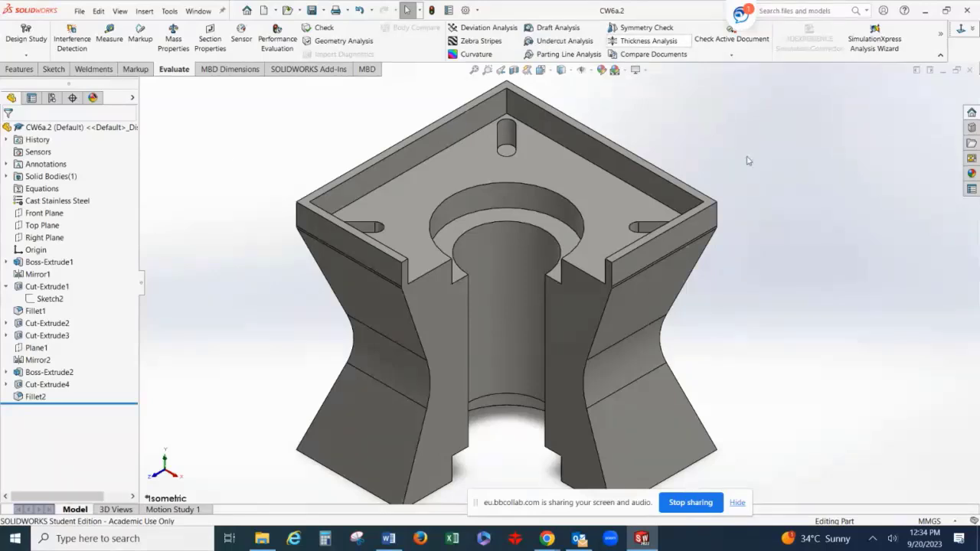
click(684, 502)
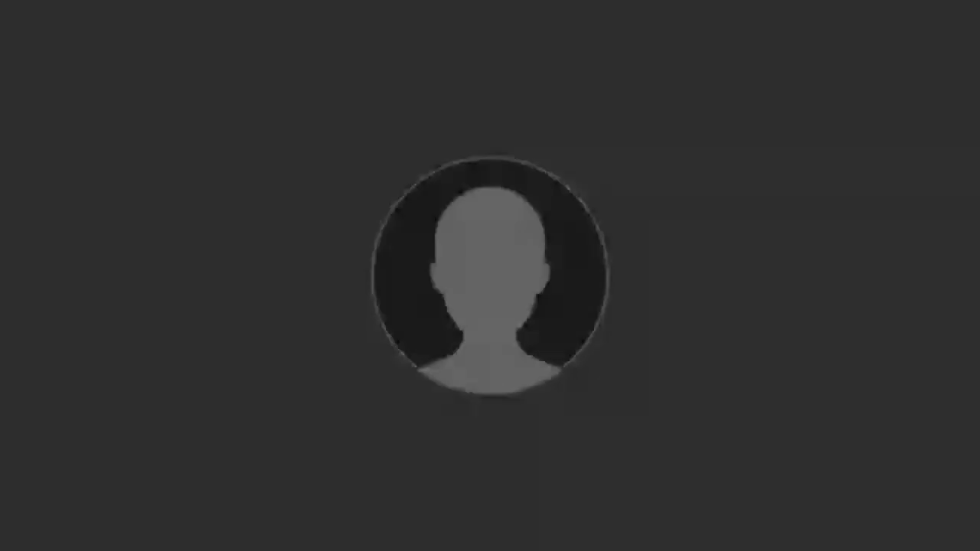